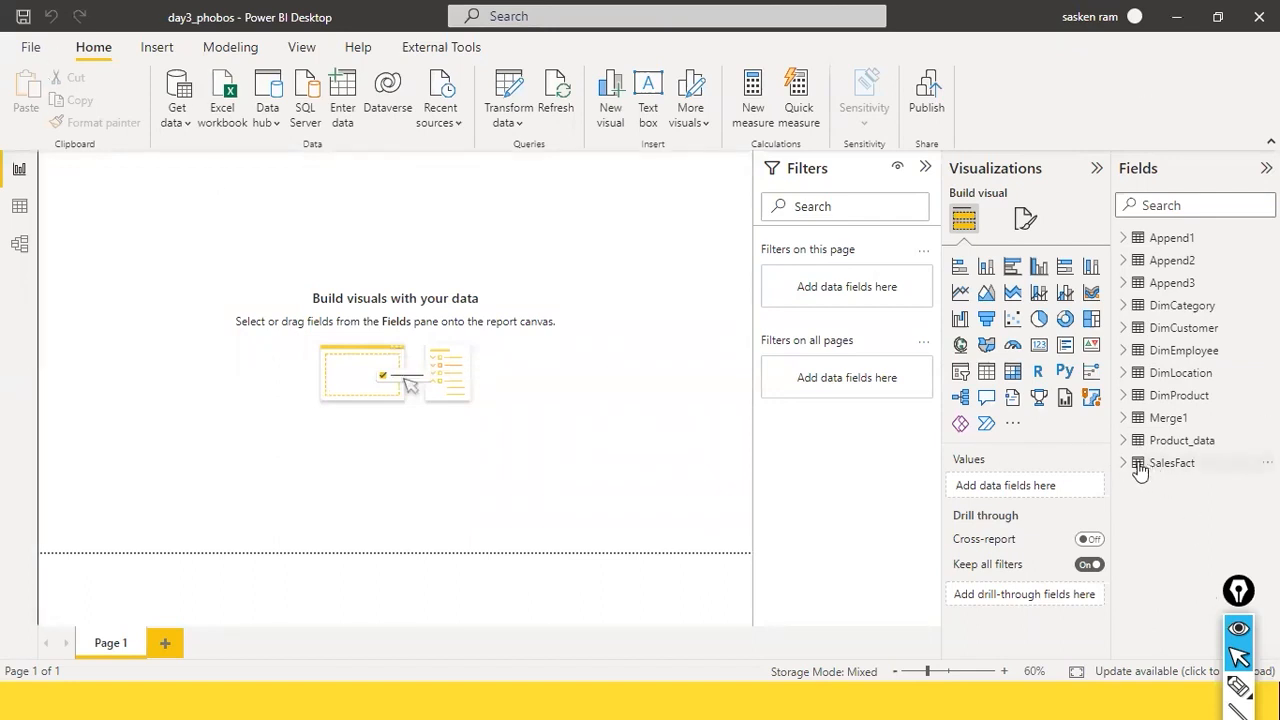
Step: Open the SalesFact query in the Power Query Editor and refresh its data preview
left_click(1124, 466)
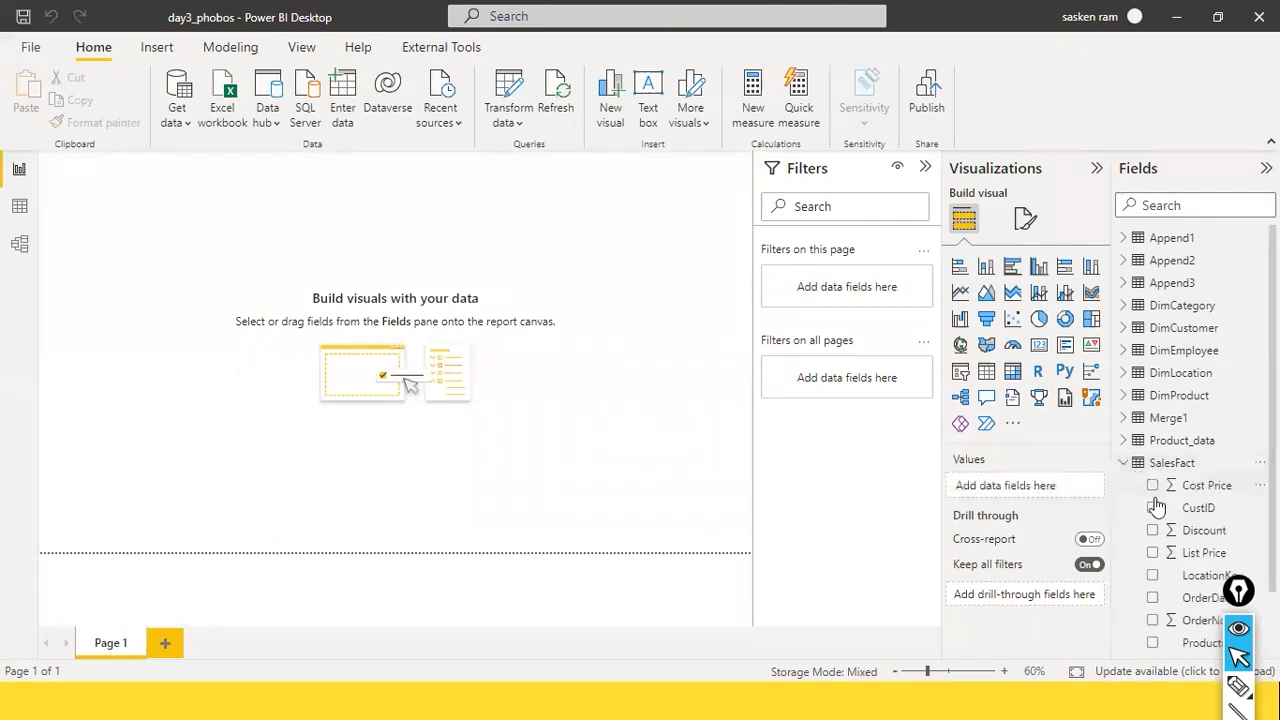
scroll(1157, 507, "down", 1)
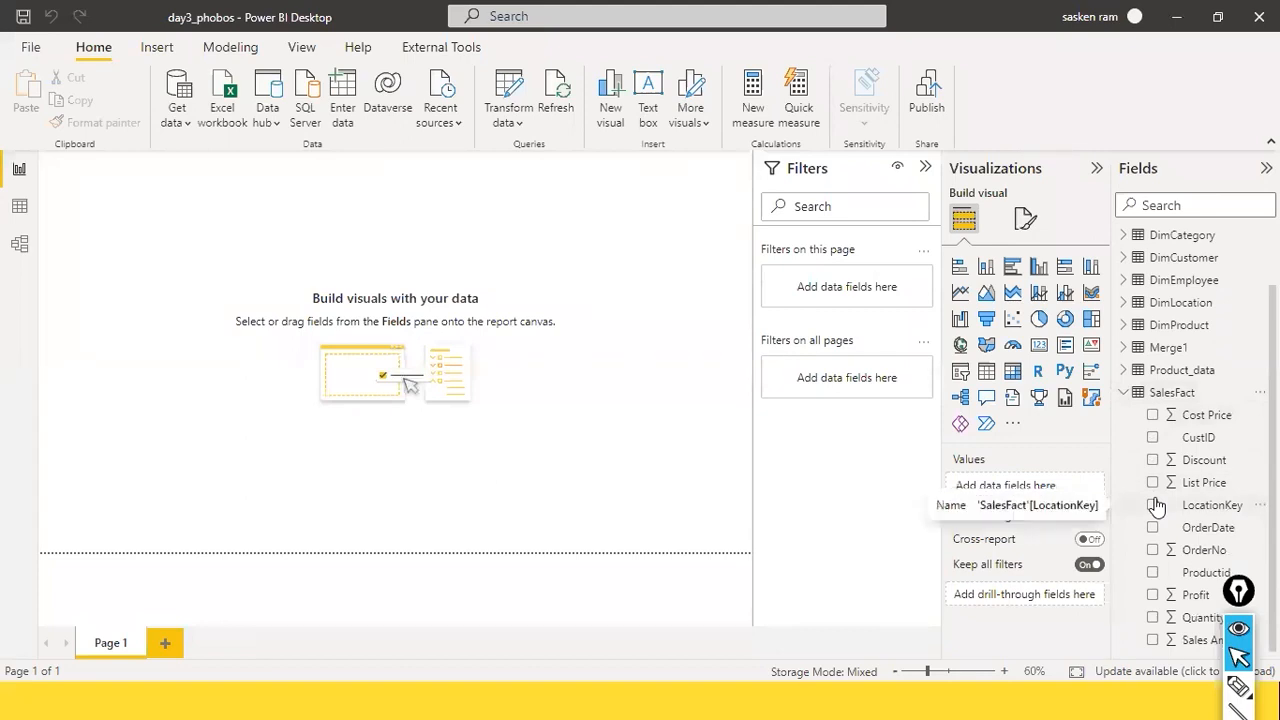
scroll(1155, 506, "up", 1)
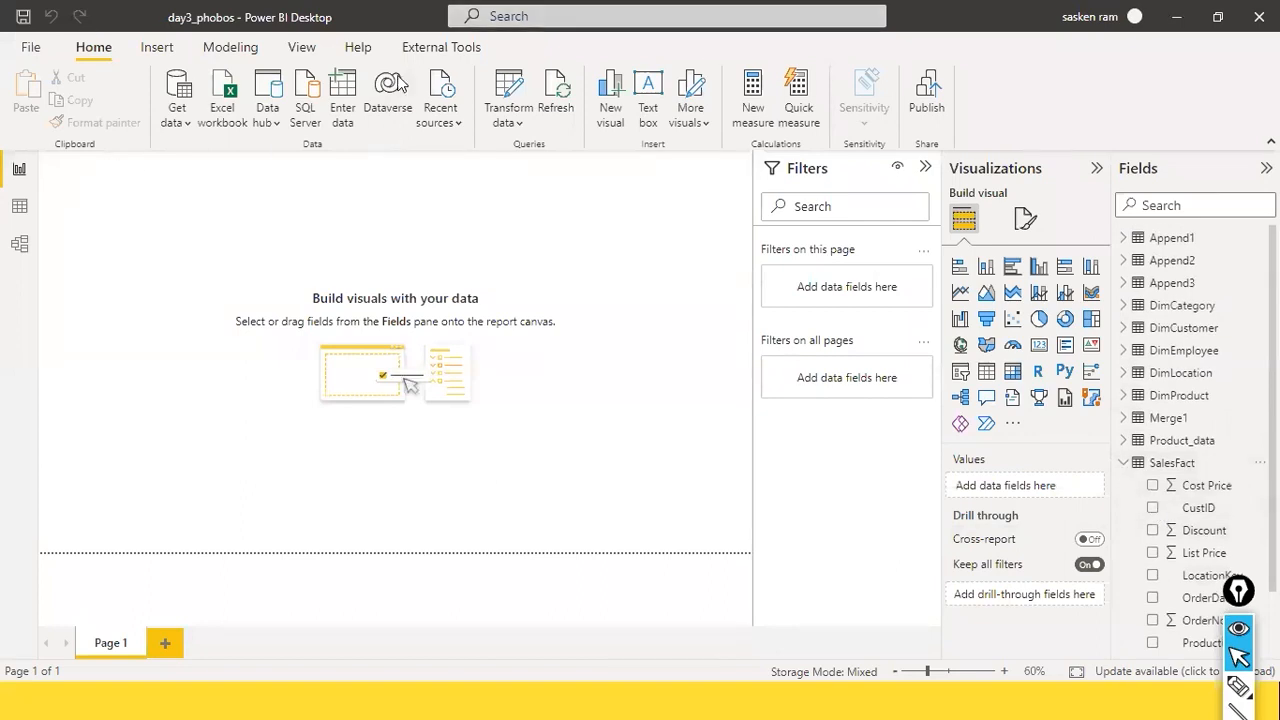
left_click(515, 125)
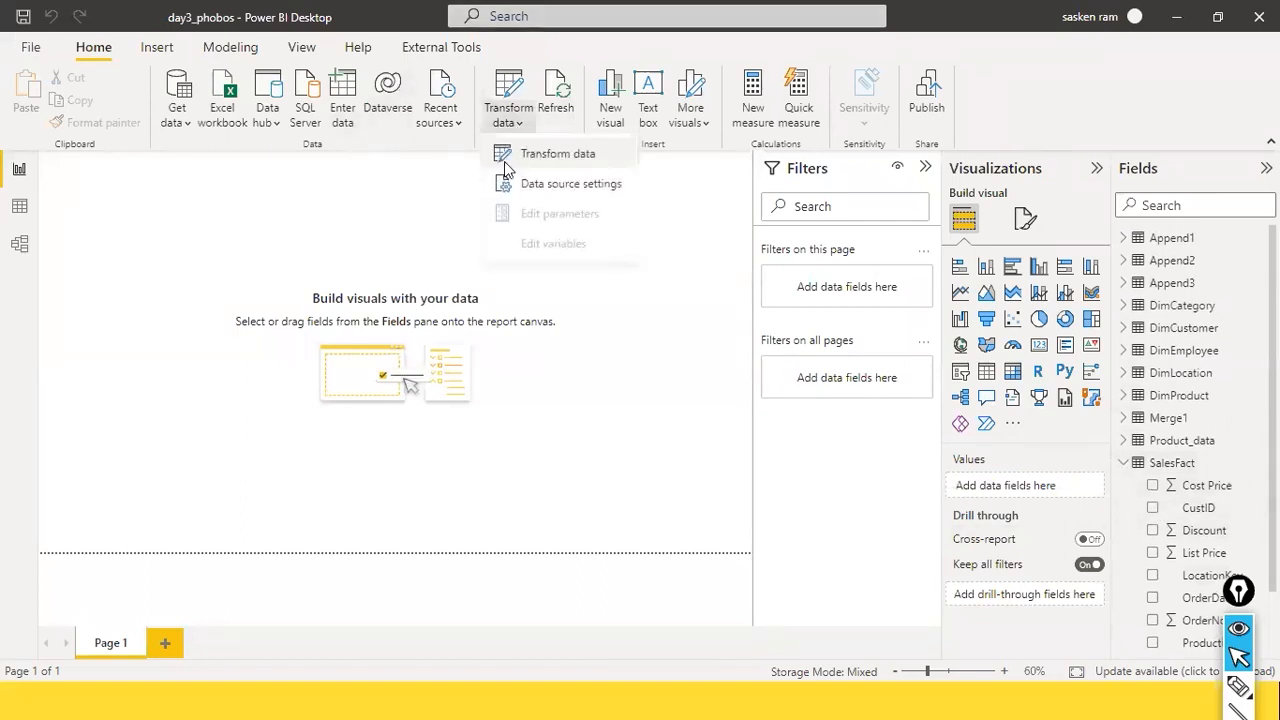
left_click(505, 160)
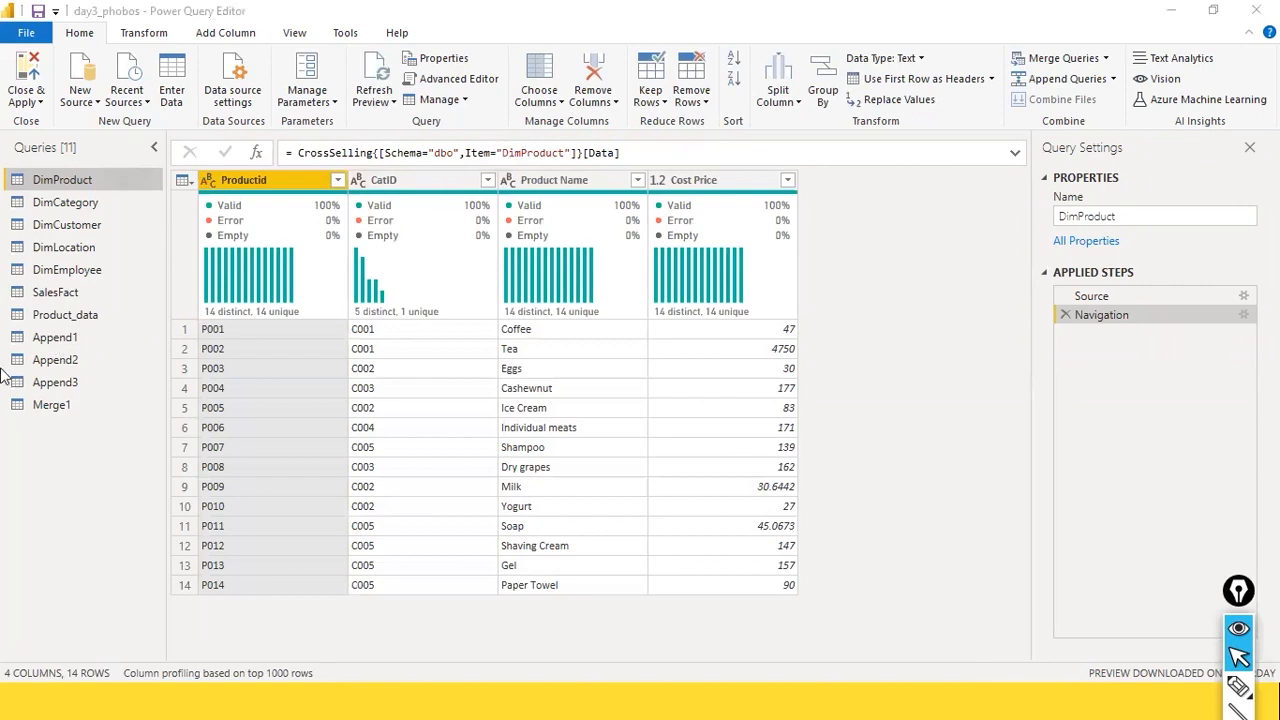
left_click(66, 294)
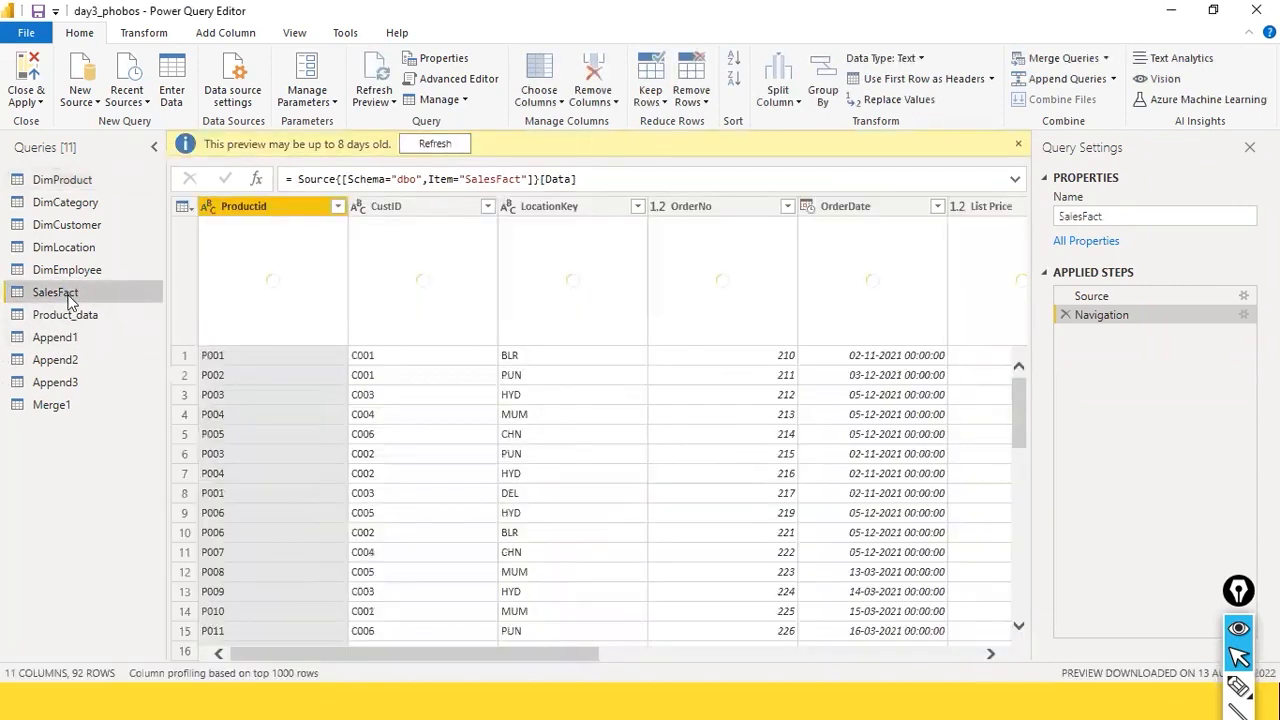
left_click(450, 148)
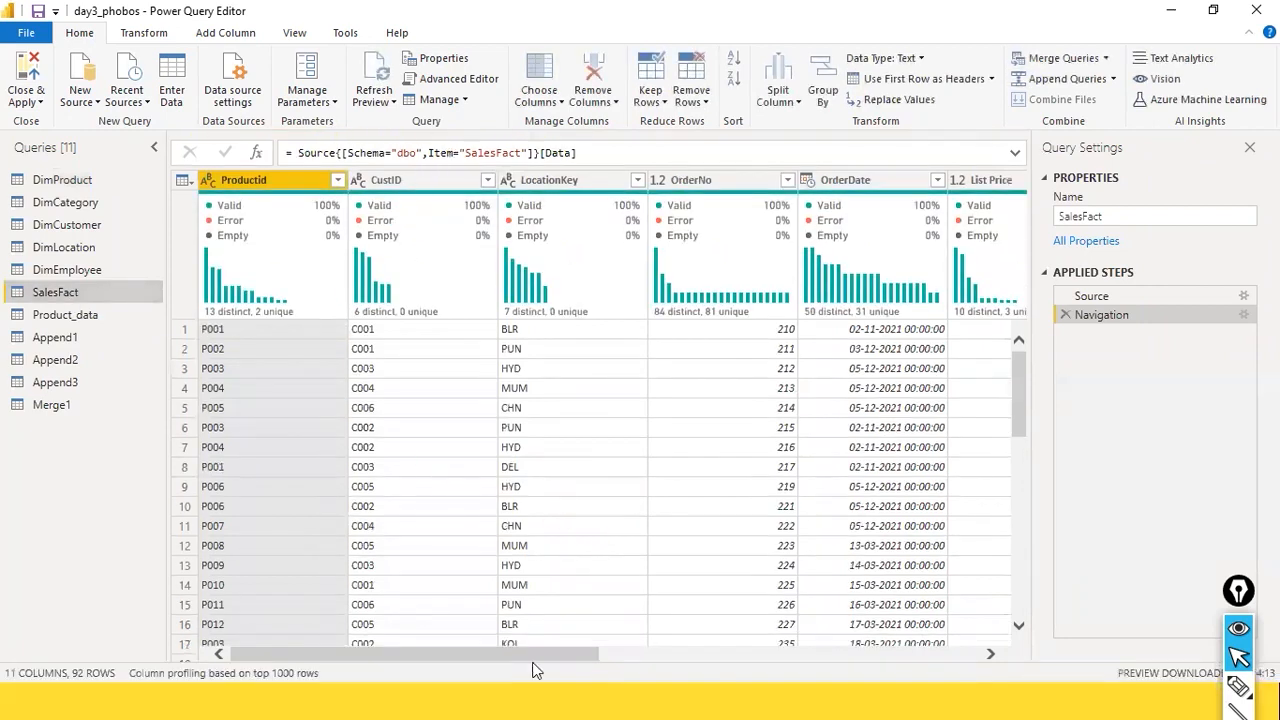
left_click_drag(531, 668, 853, 668)
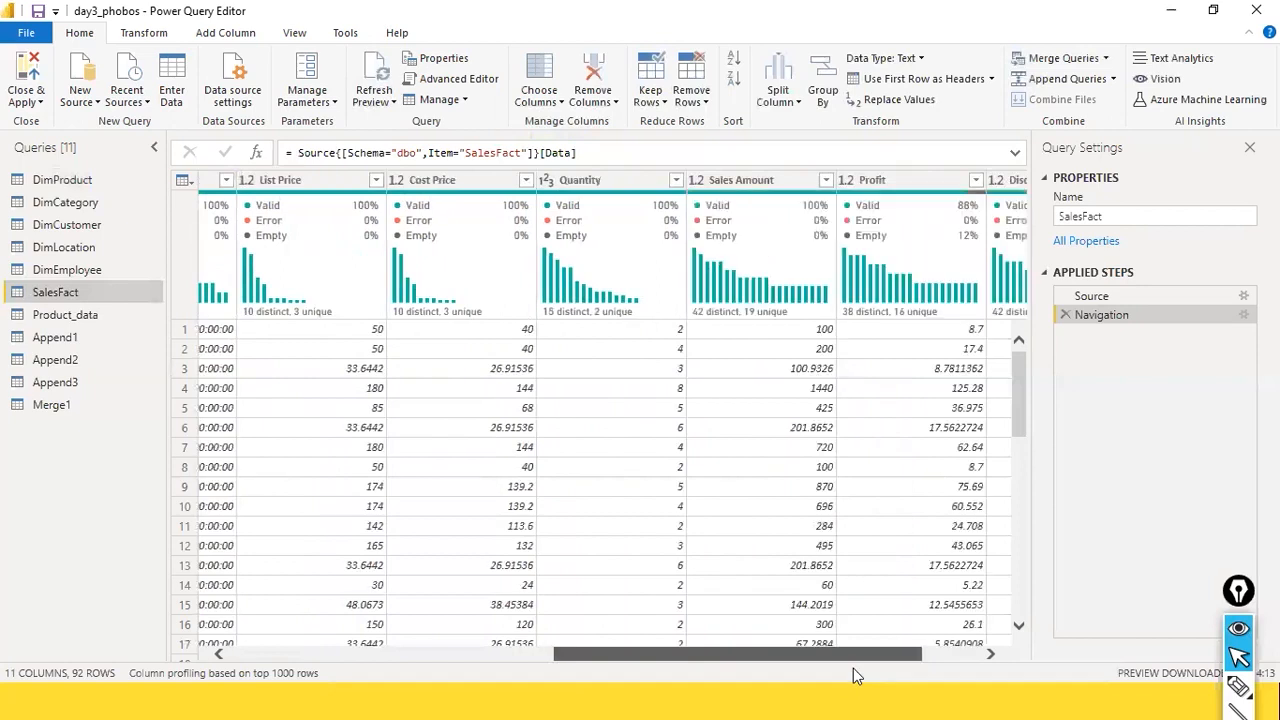
left_click_drag(928, 652, 1040, 636)
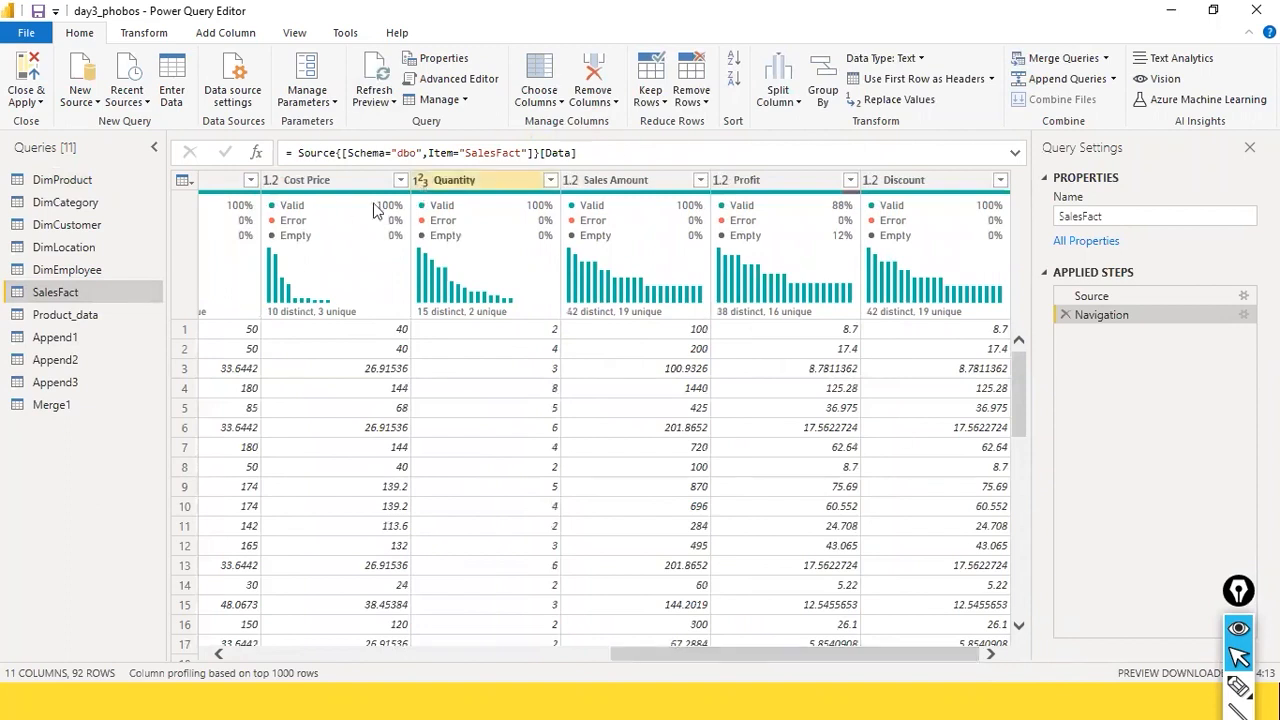
mouse_move(290, 203)
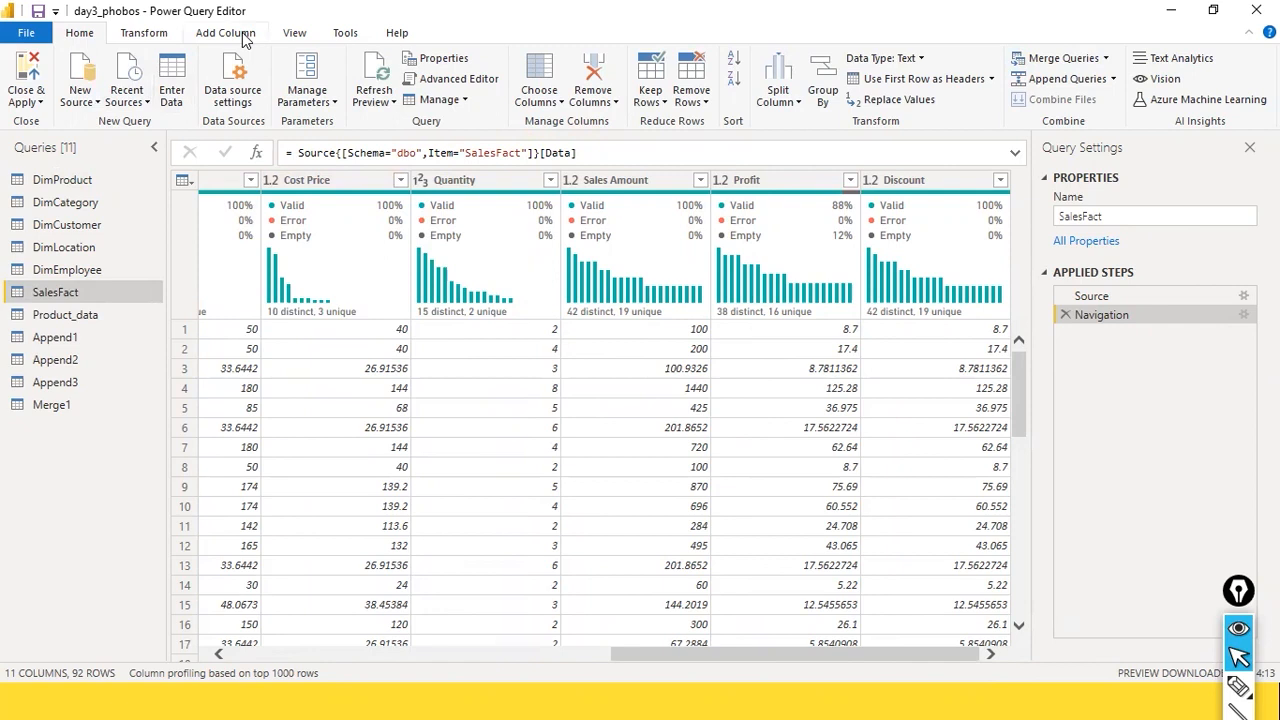
key("ctrl+shift+r")
mouse_move(130, 3)
left_mouse_down()
mouse_move(282, 60)
mouse_move(256, 48)
left_mouse_up()
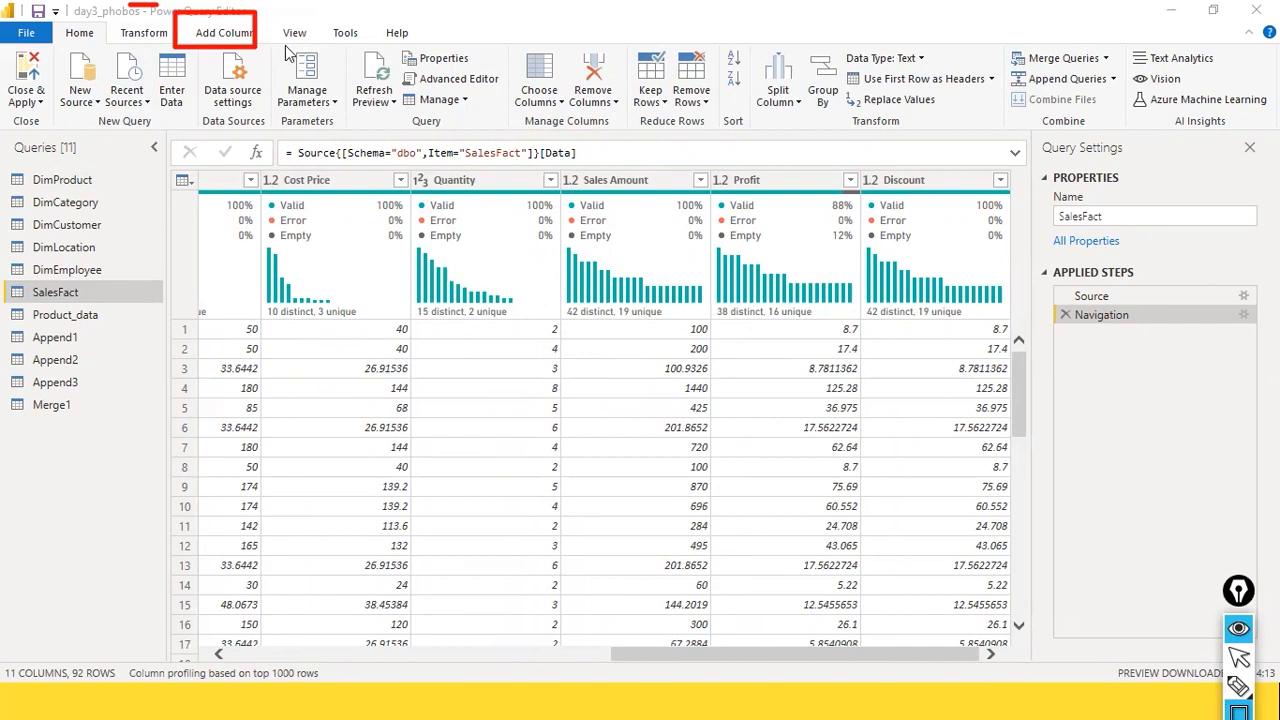
key("ctrl+shift+2")
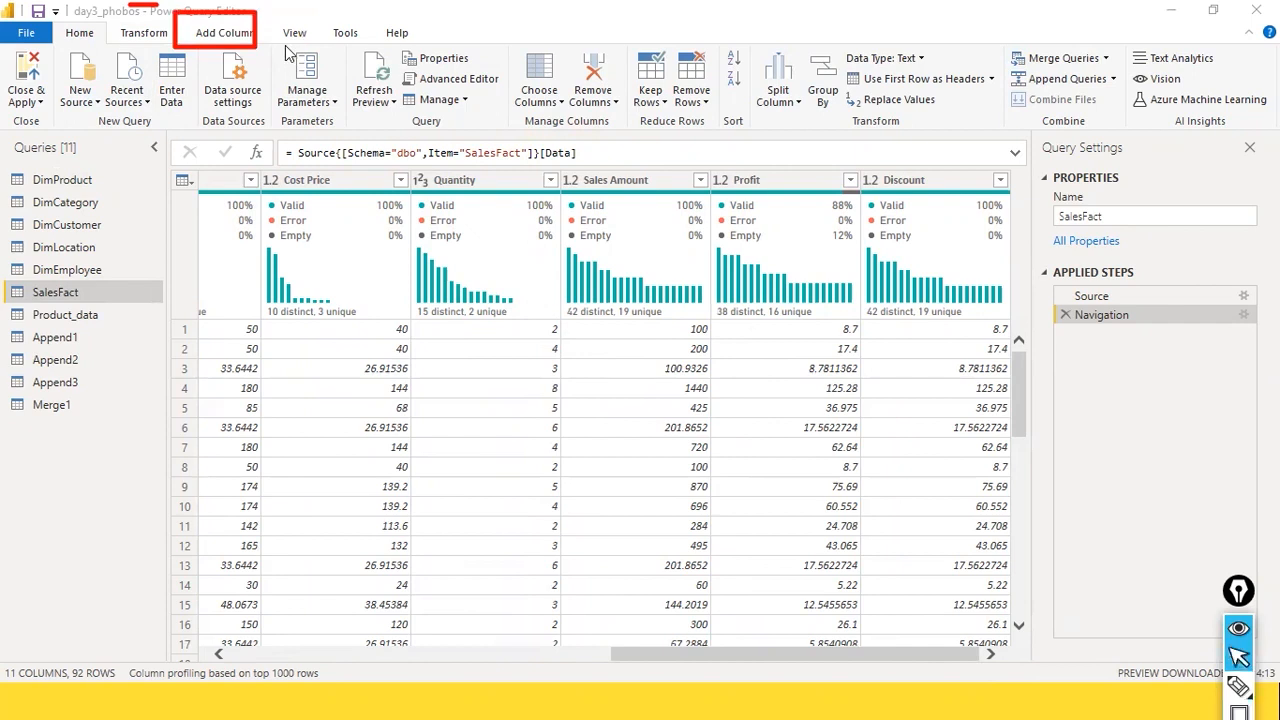
Step: Start a custom column in SalesFact with [Cost Price] as the first term of its formula
left_click(226, 34)
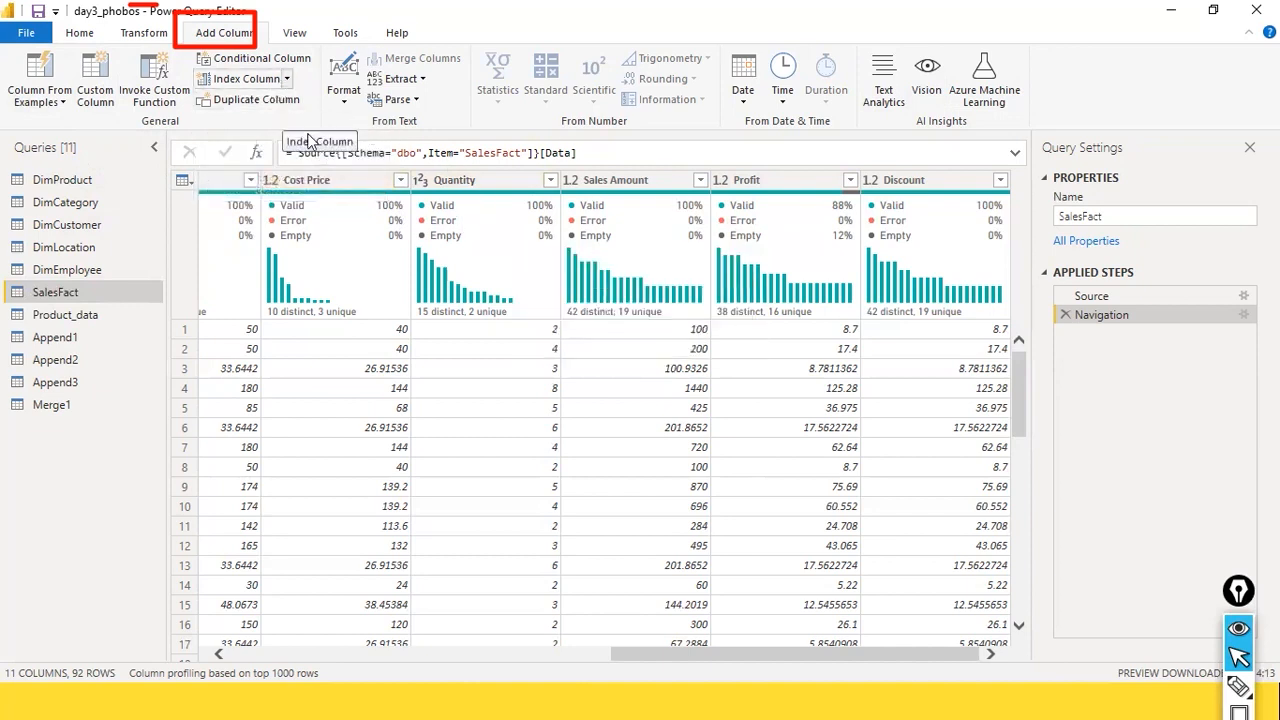
left_click(100, 95)
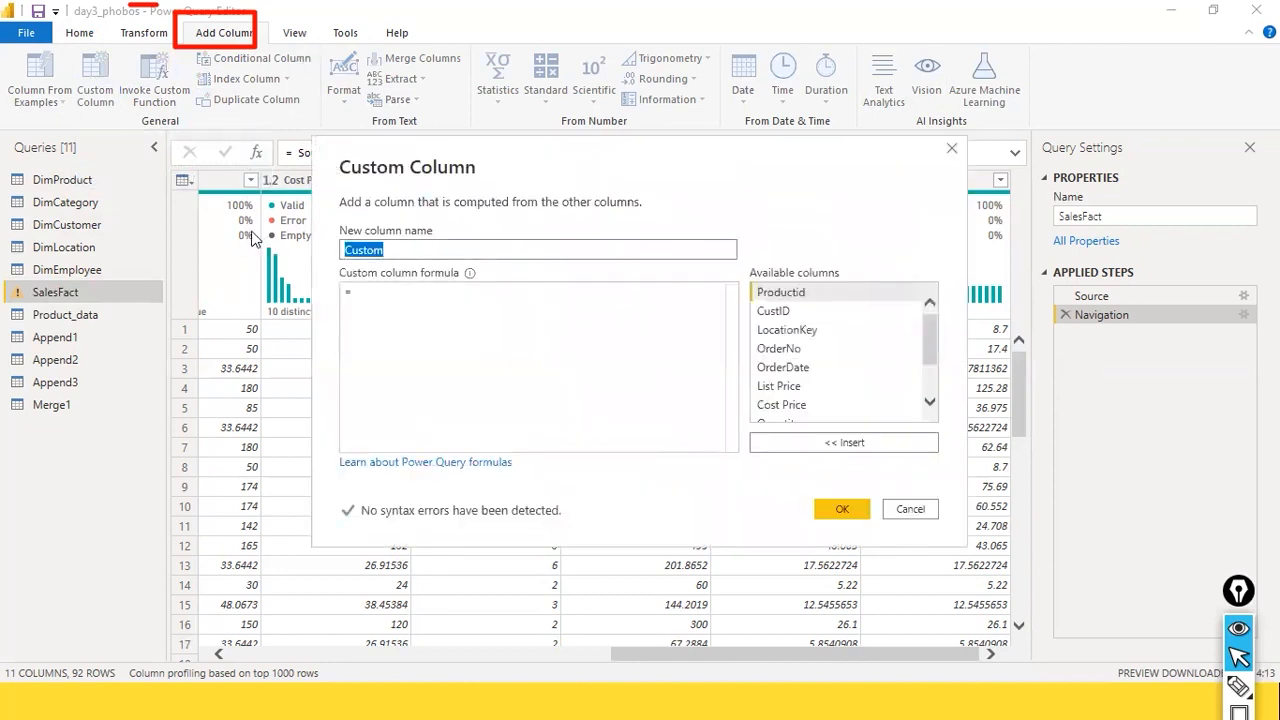
left_click(567, 298)
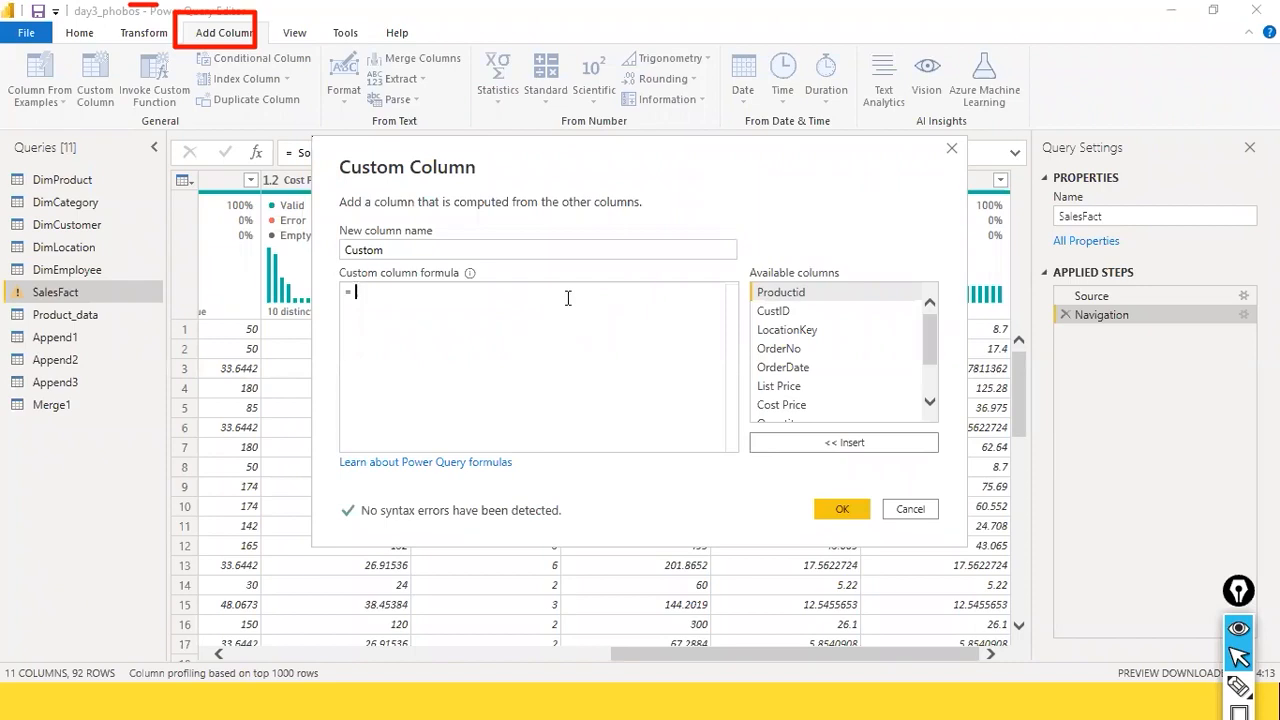
type("cost")
double_click(781, 405)
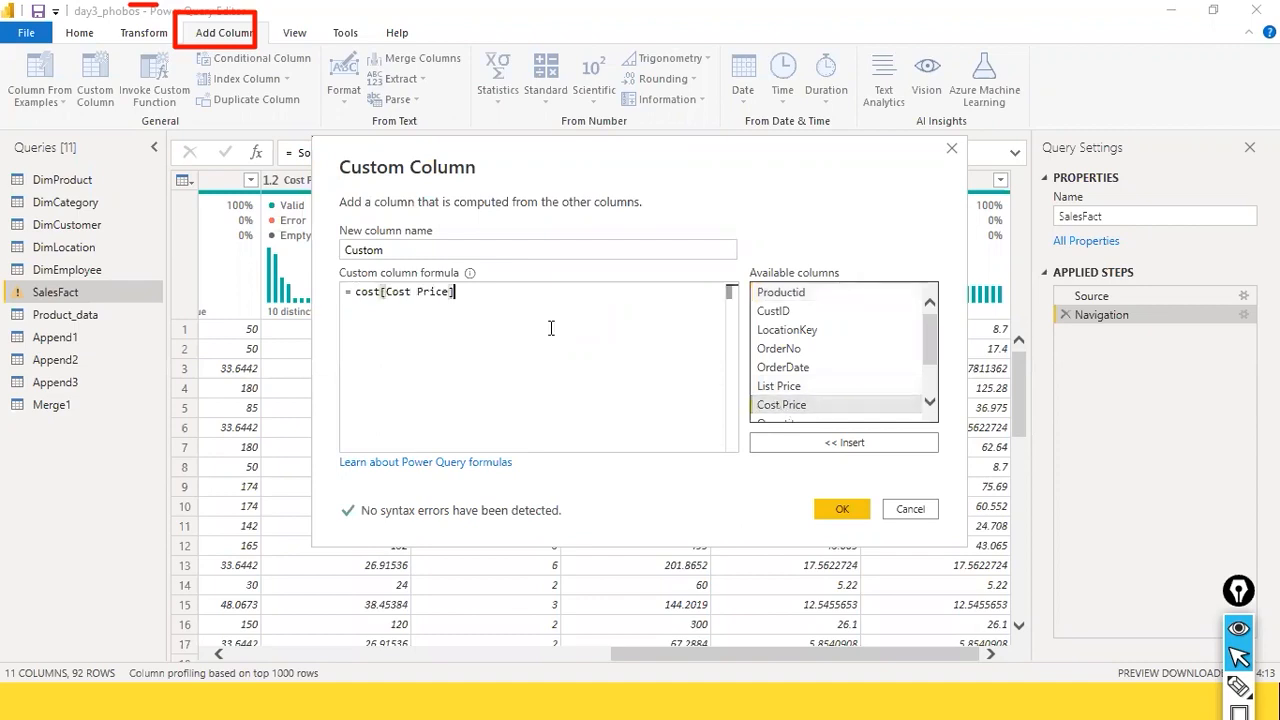
left_click(381, 291)
key("BackSpace")
key("BackSpace")
key("BackSpace")
key("BackSpace")
key("End")
Step: Complete the formula as [Cost Price] * [Quantity], name the column Cogs and create it
type("$")
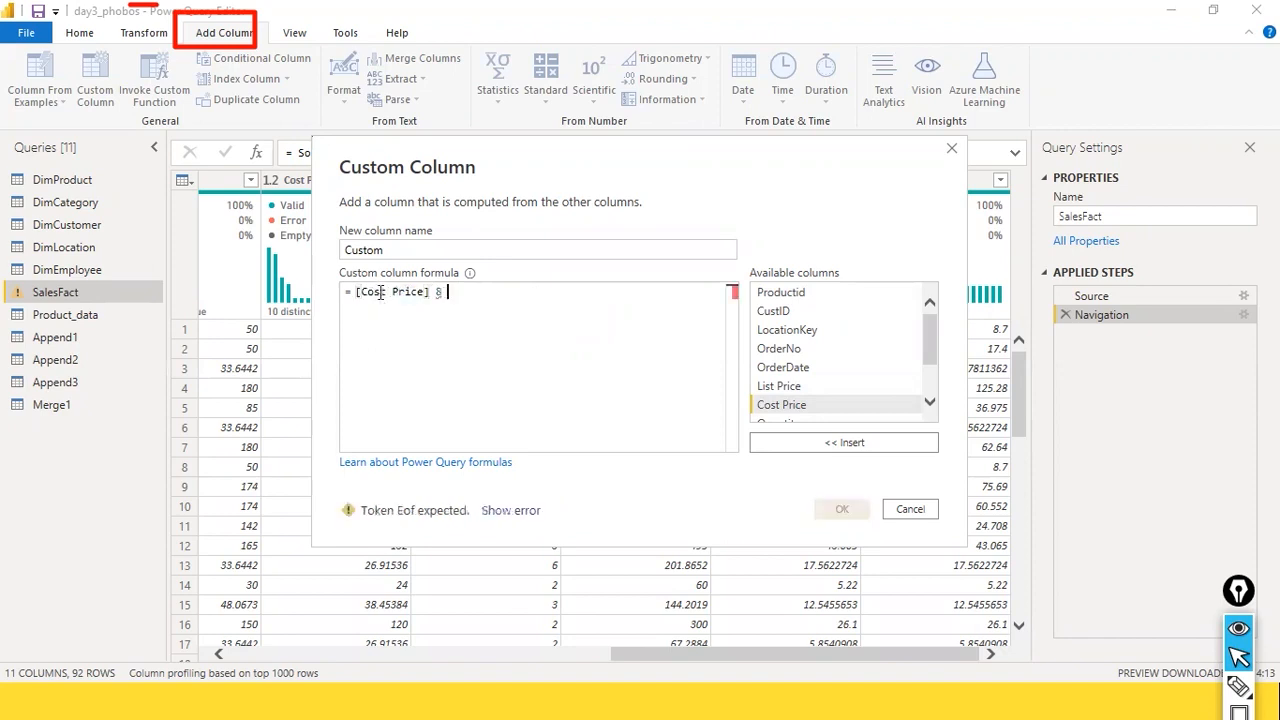
key("BackSpace")
type("*")
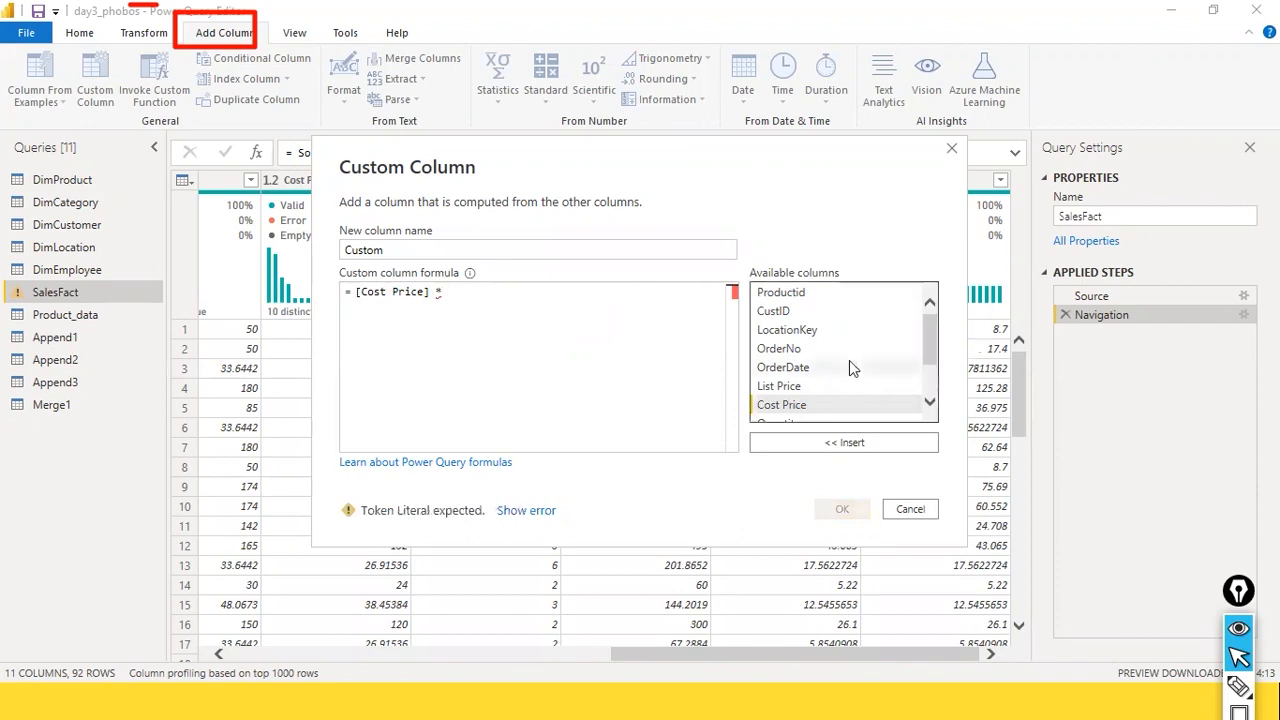
scroll(848, 359, "down", 1)
double_click(790, 361)
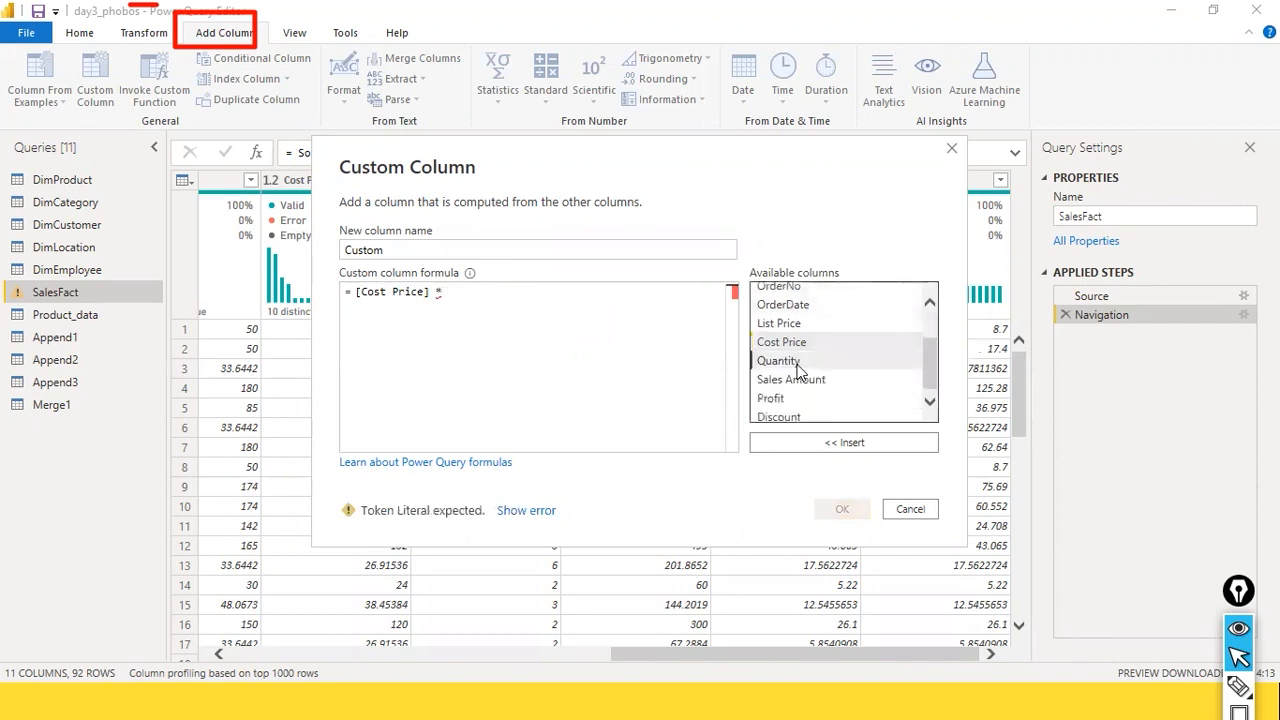
double_click(435, 248)
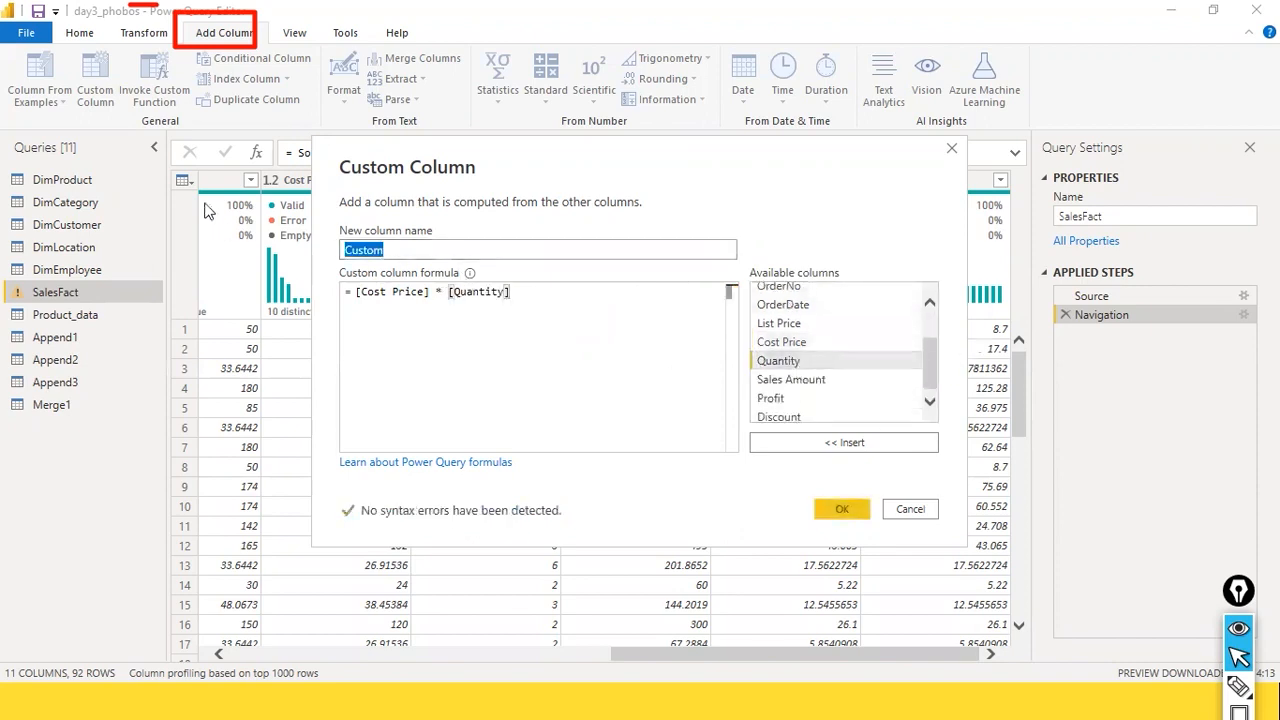
type("Cogs")
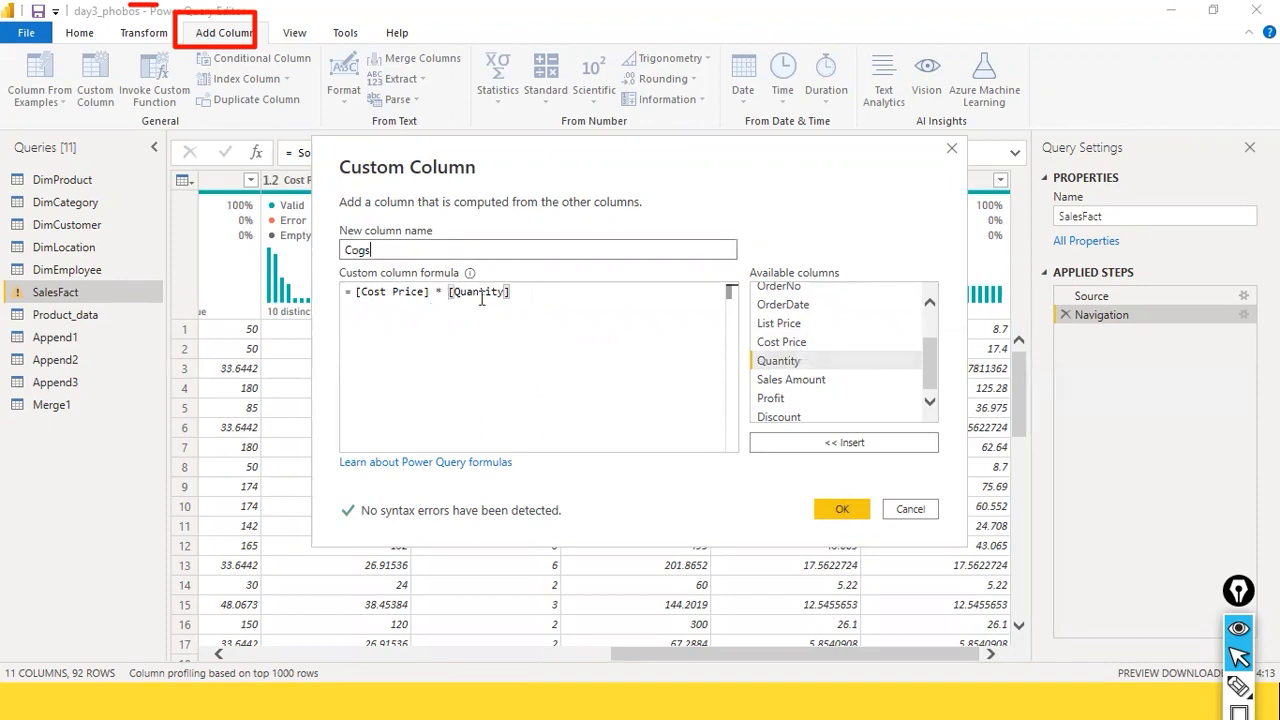
left_click(843, 519)
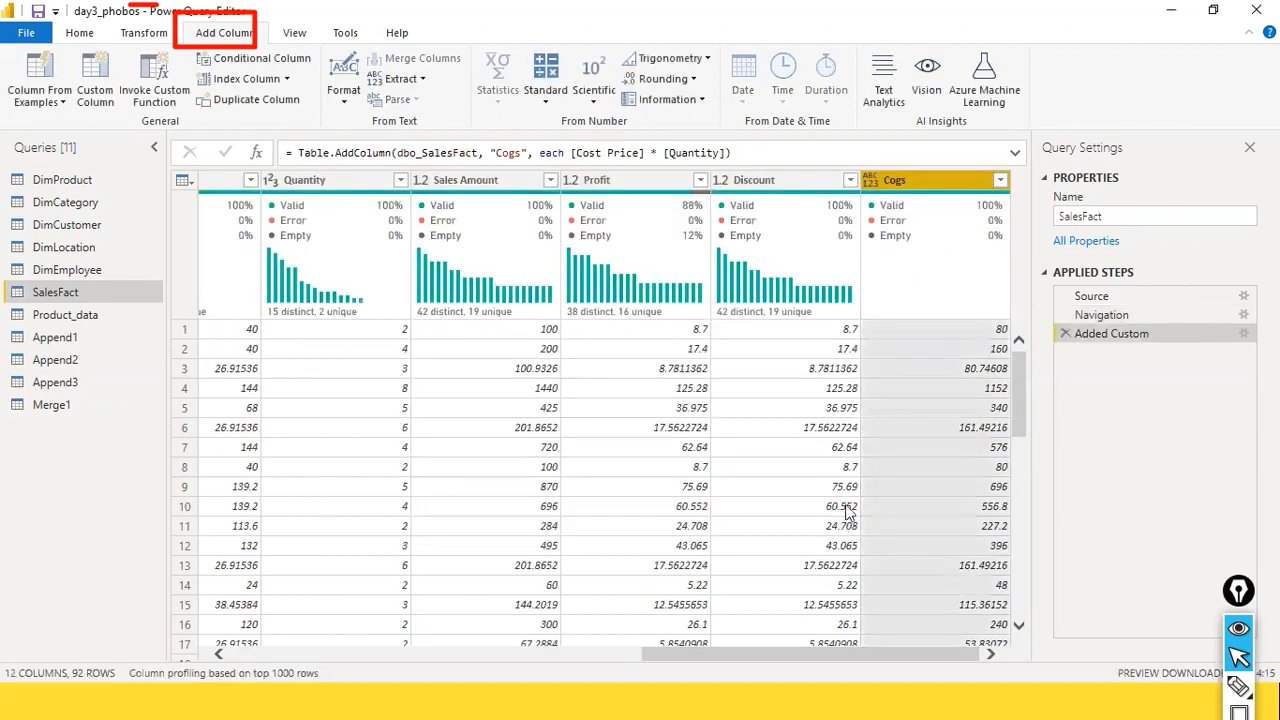
Step: Compare the Cogs values with Quantity and Sales Amount, and check the Cogs column statistics
left_click(530, 330)
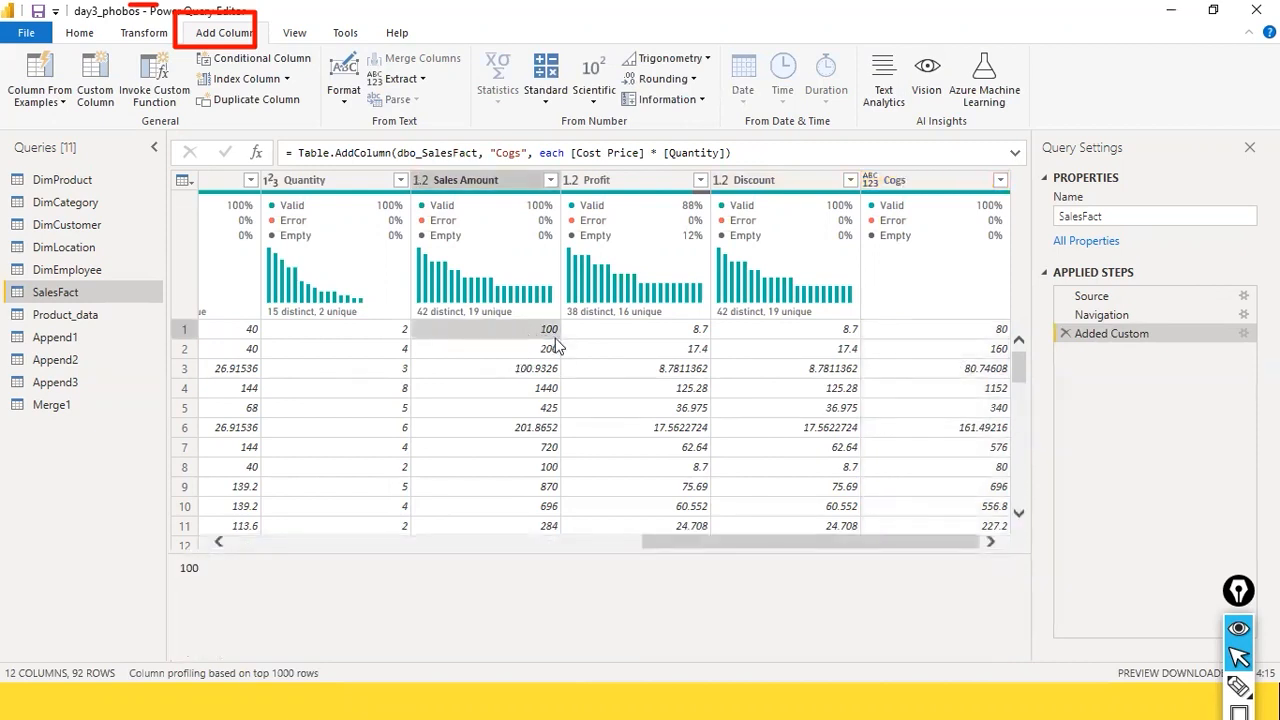
left_click(973, 334)
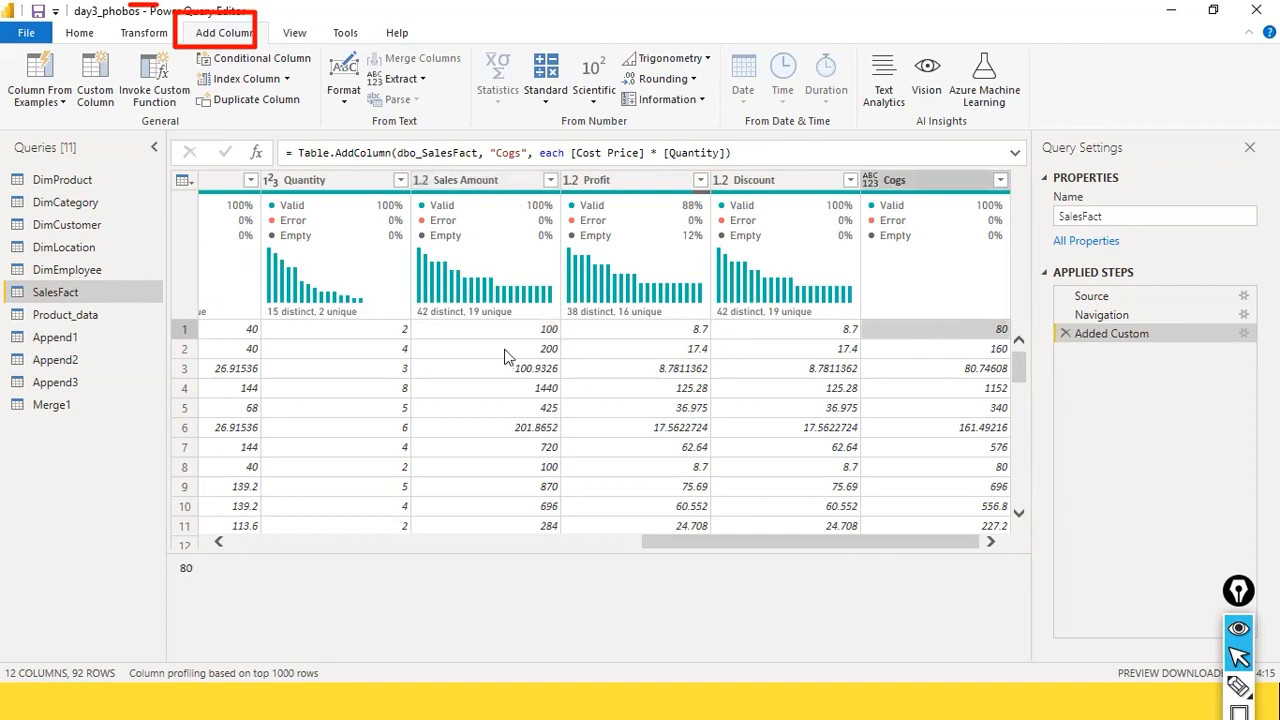
left_click(390, 334)
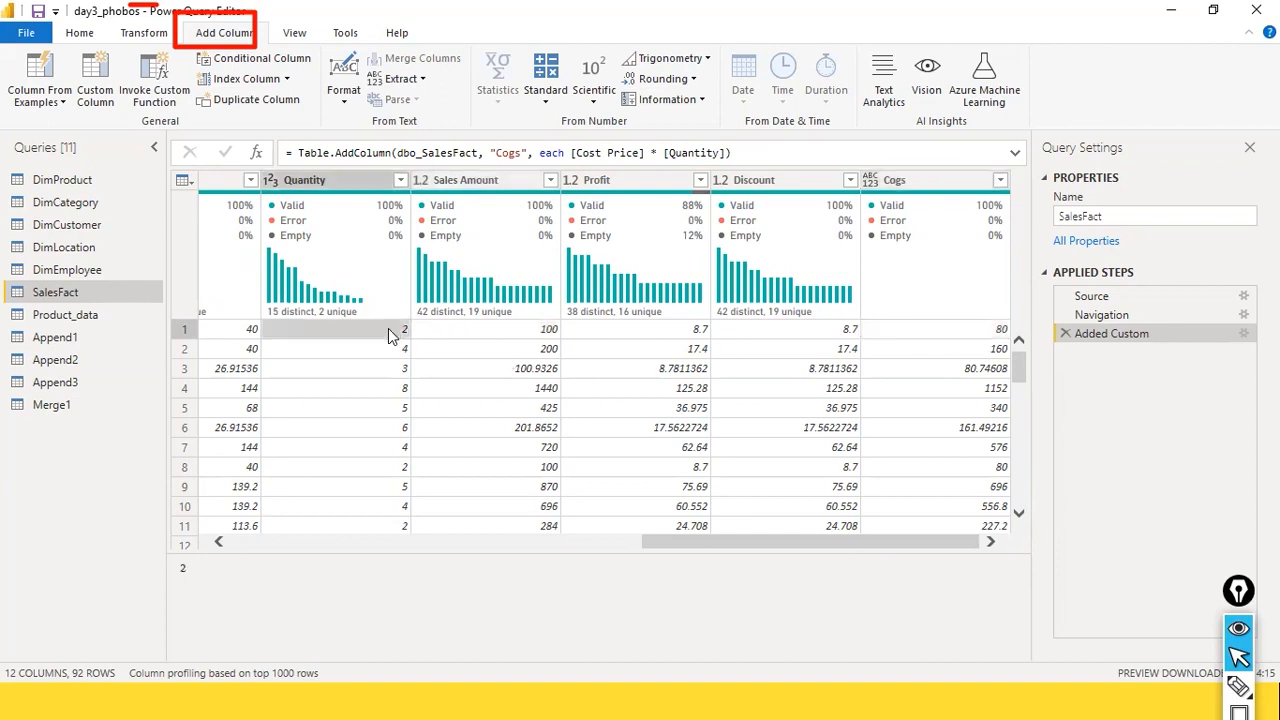
left_click_drag(697, 545, 243, 523)
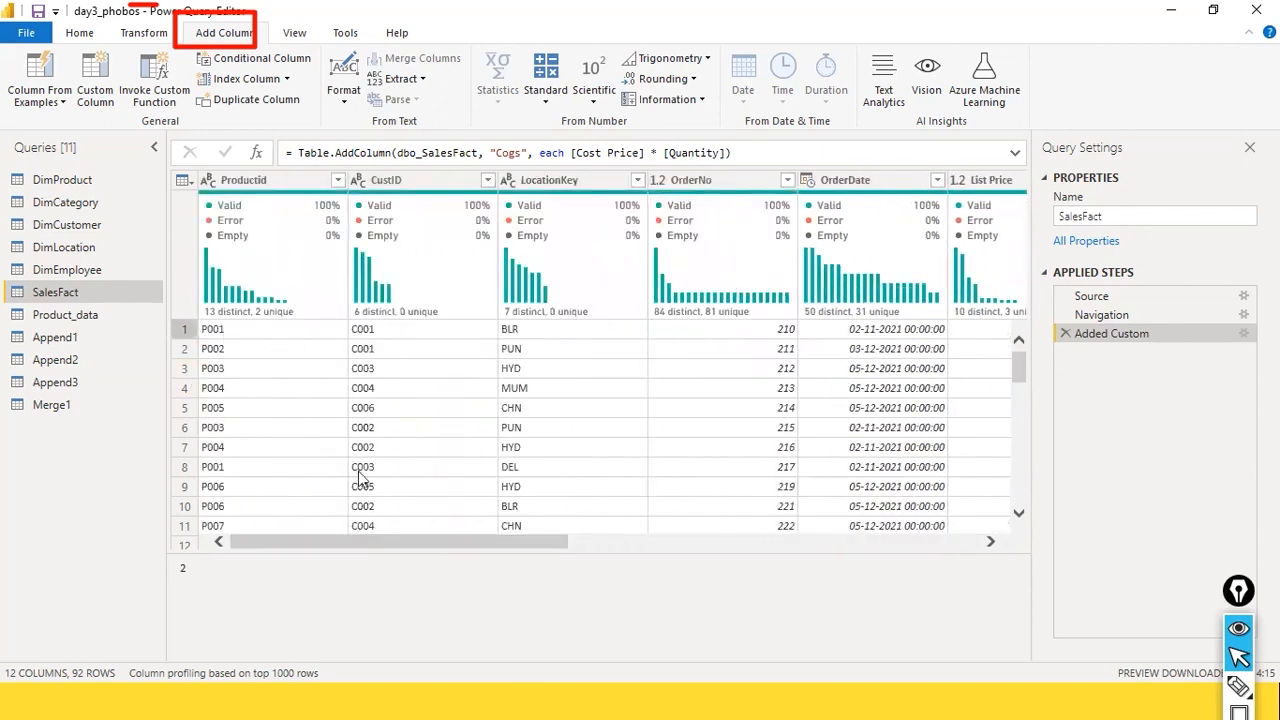
left_click_drag(386, 543, 978, 545)
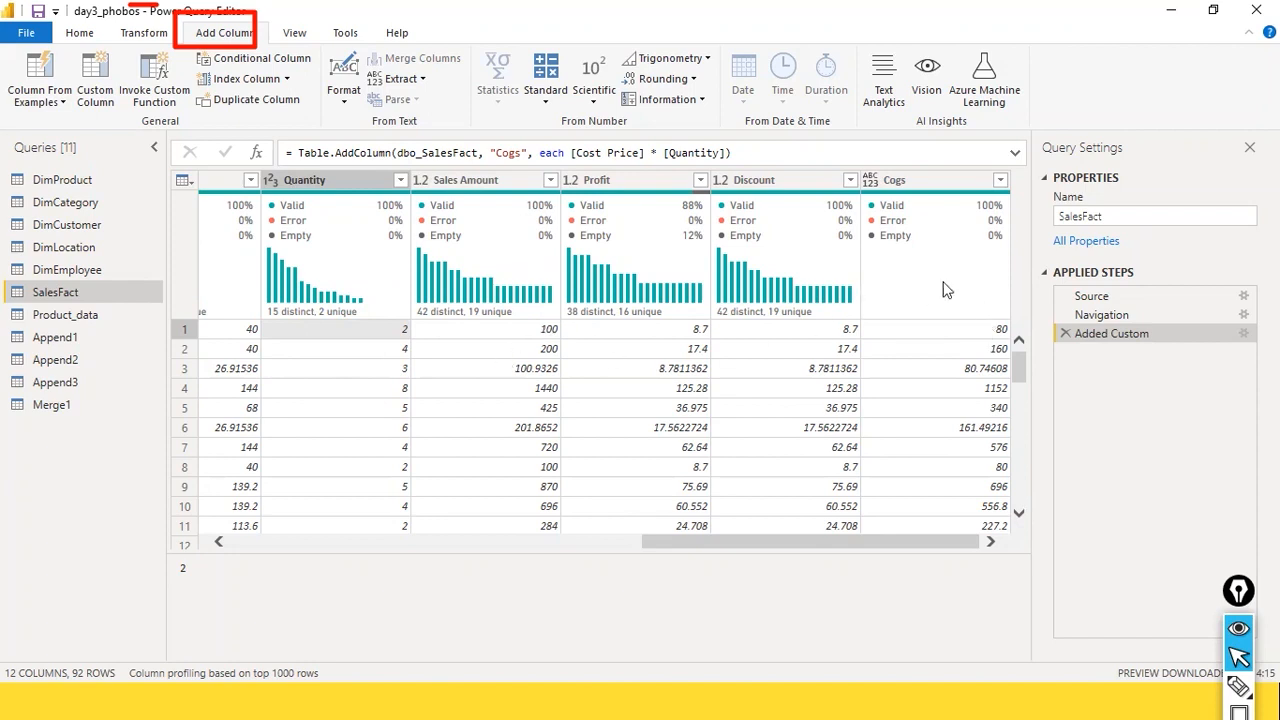
left_click(488, 486)
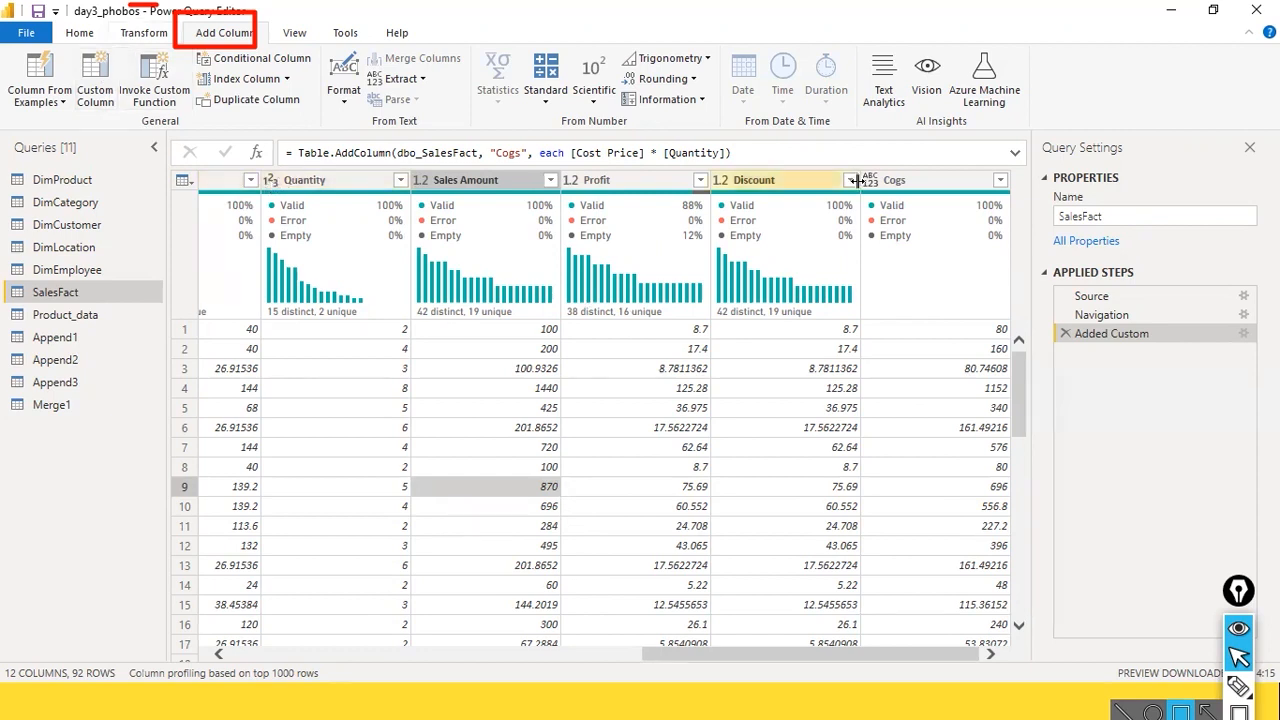
left_click(930, 181)
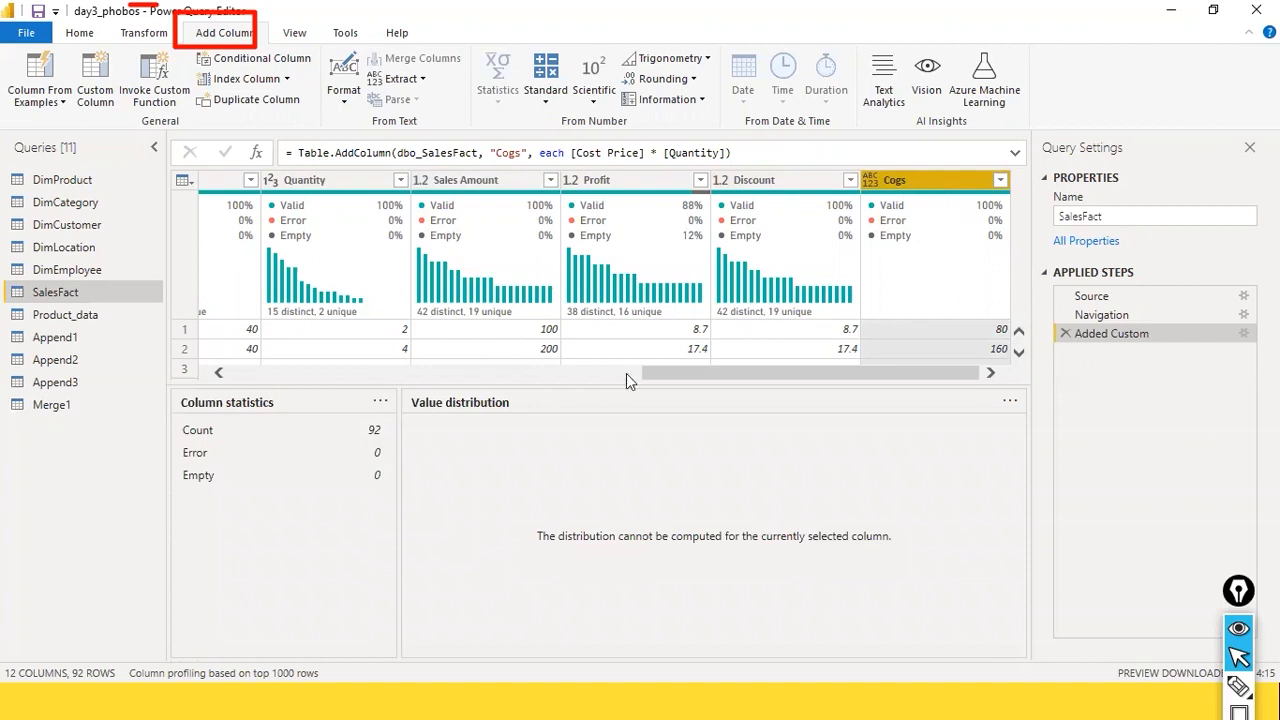
left_click_drag(609, 388, 570, 700)
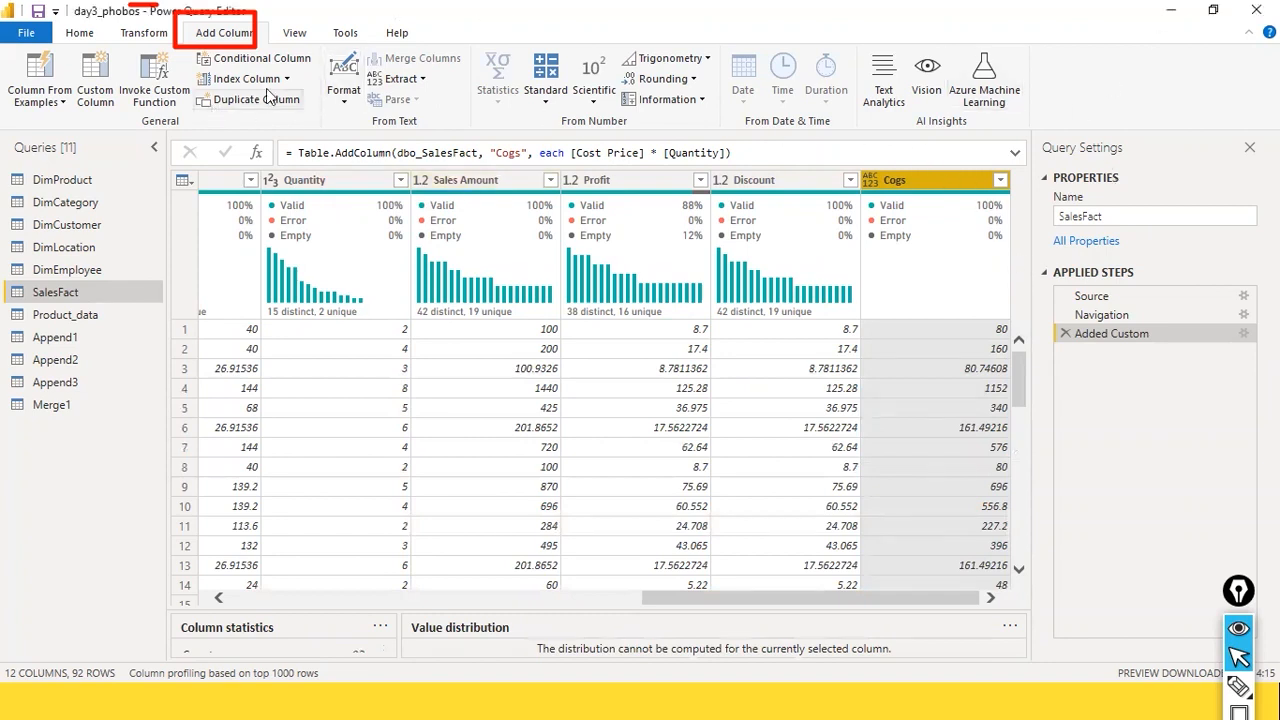
Step: Start a custom column named Net Profit in SalesFact with [Sales Amount] - as the beginning of its formula
left_click(97, 105)
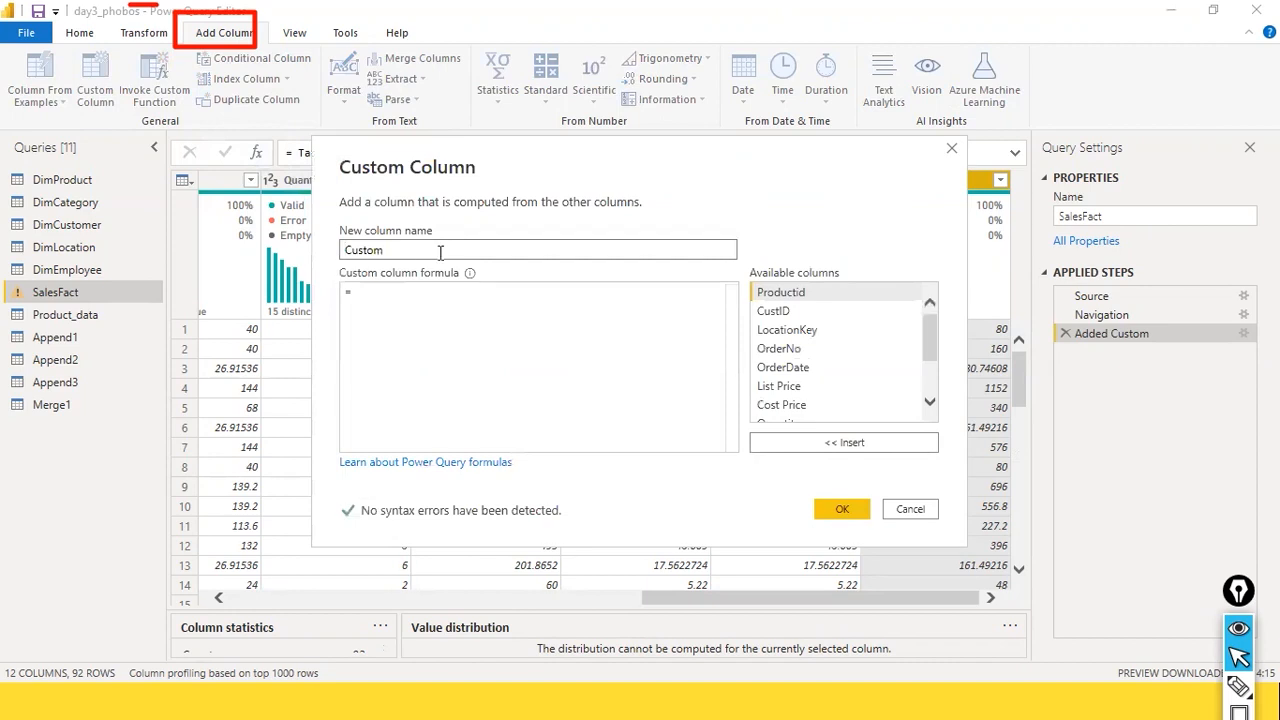
type("Net Profit")
key("Tab")
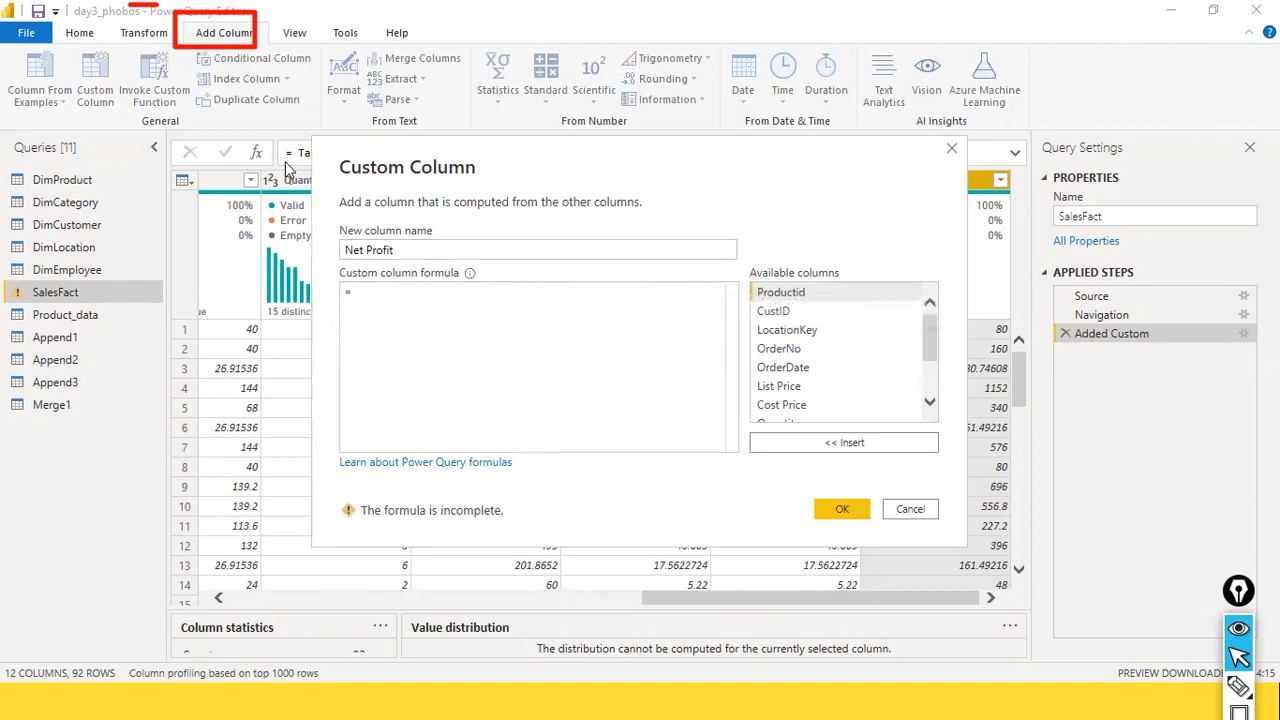
scroll(849, 357, "down", 2)
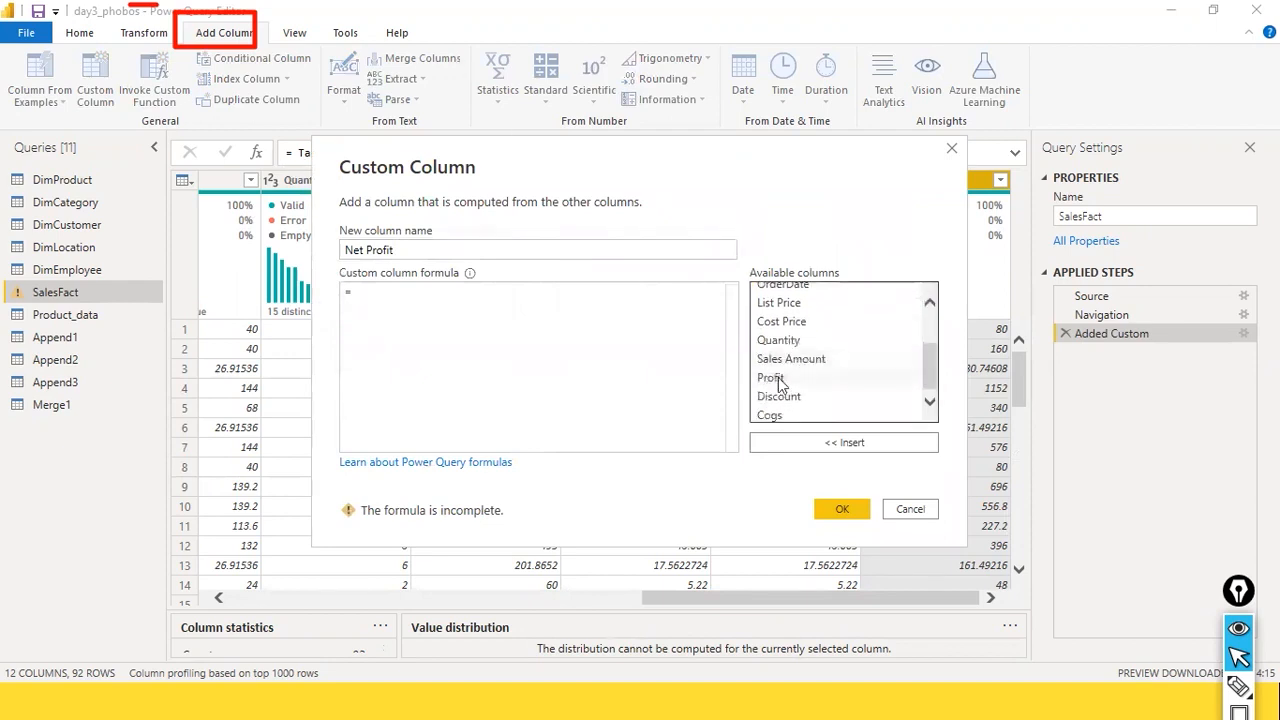
double_click(819, 359)
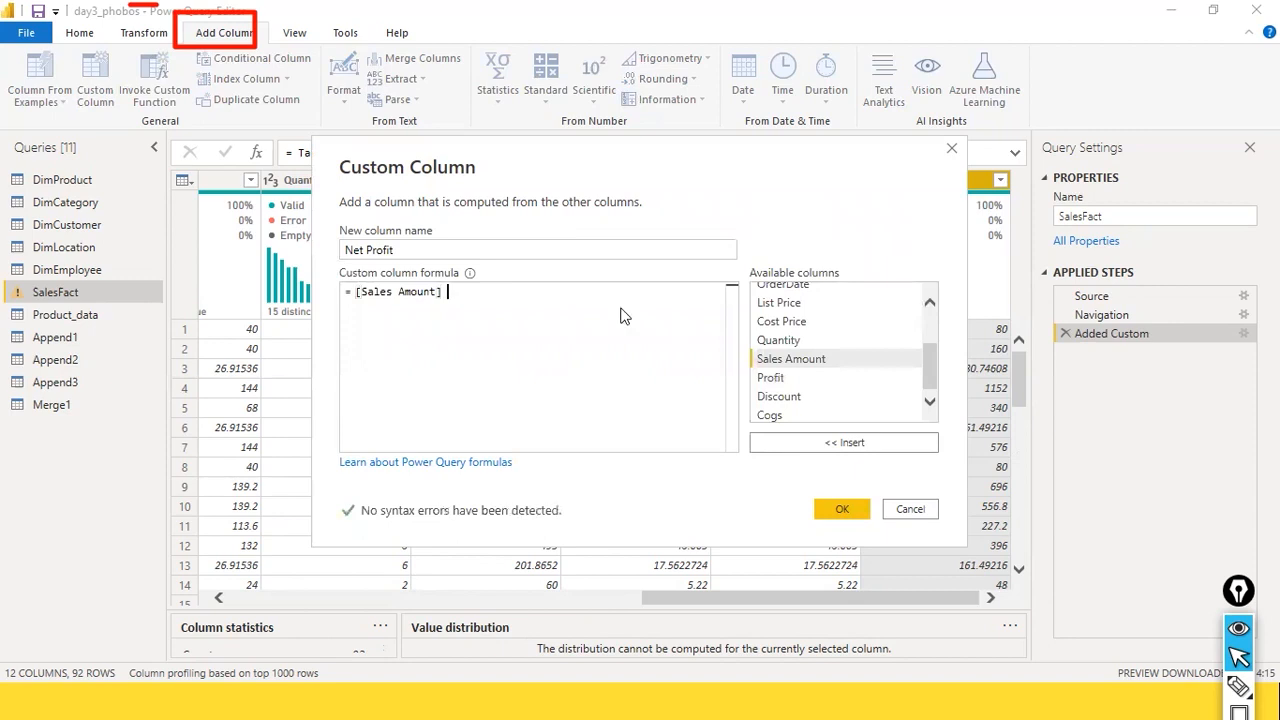
type("-")
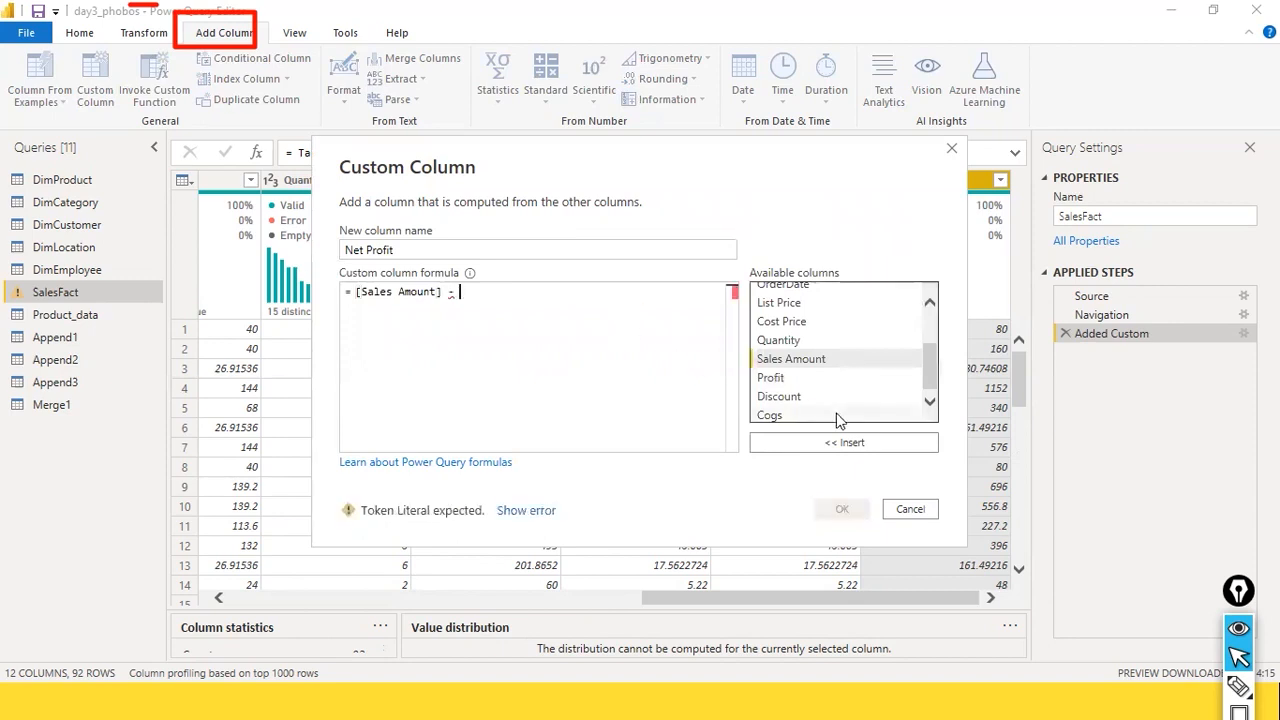
Step: Complete the Net Profit formula as [Sales Amount] - [Cogs] and create the column
key("alt+Tab")
key("alt+Tab")
key("Escape")
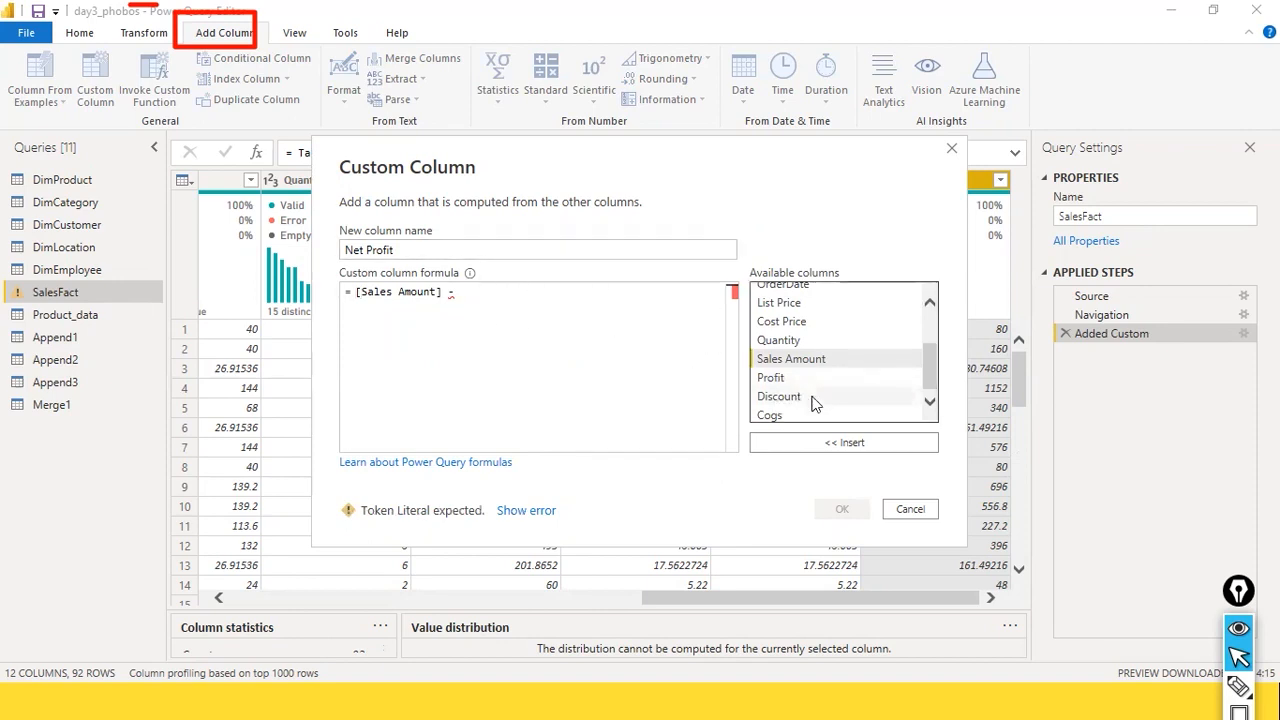
left_click(783, 414)
double_click(783, 412)
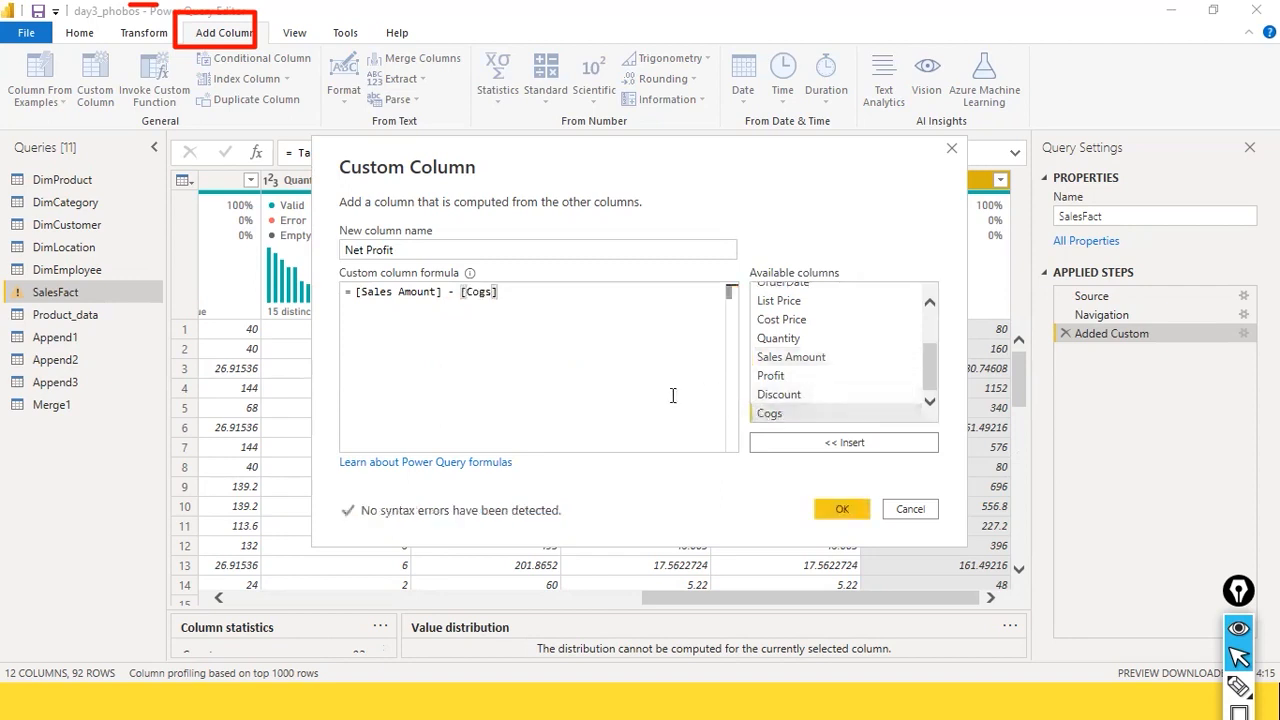
left_click(840, 509)
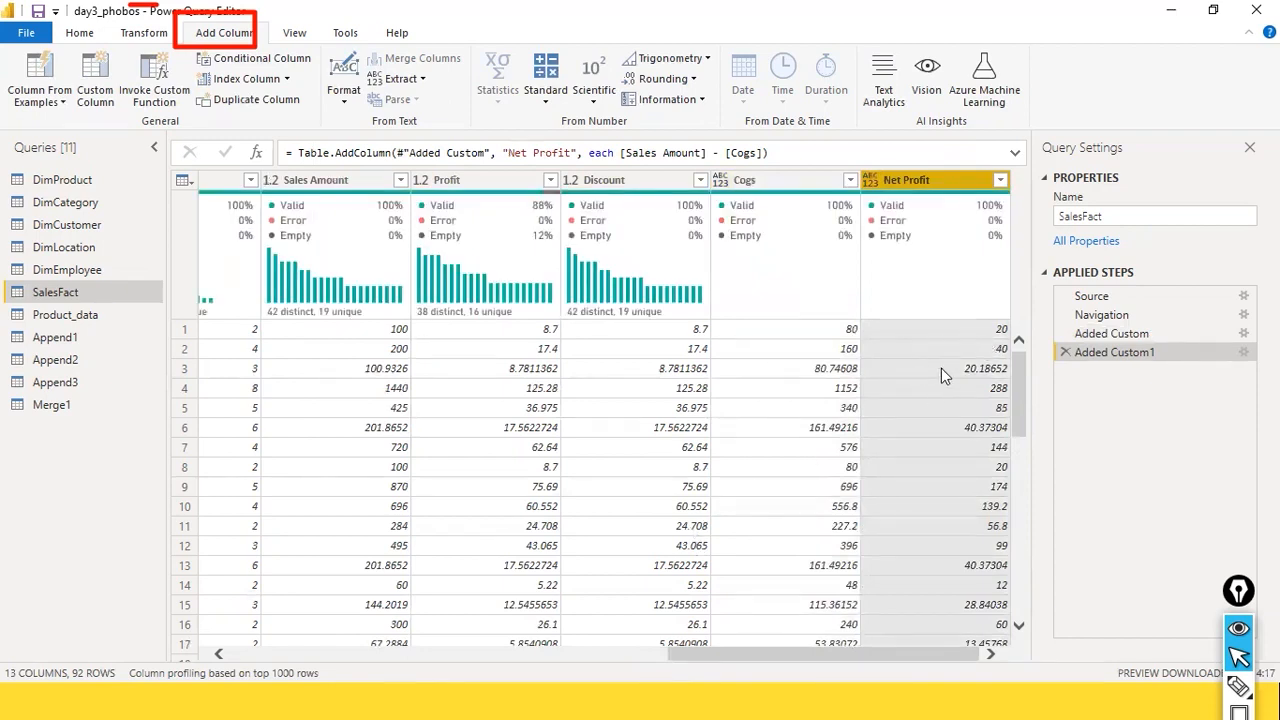
Step: Examine the Net Profit column and its formula, comparing its values with the Cogs, Profit and Sales Amount columns
left_click_drag(705, 651, 900, 632)
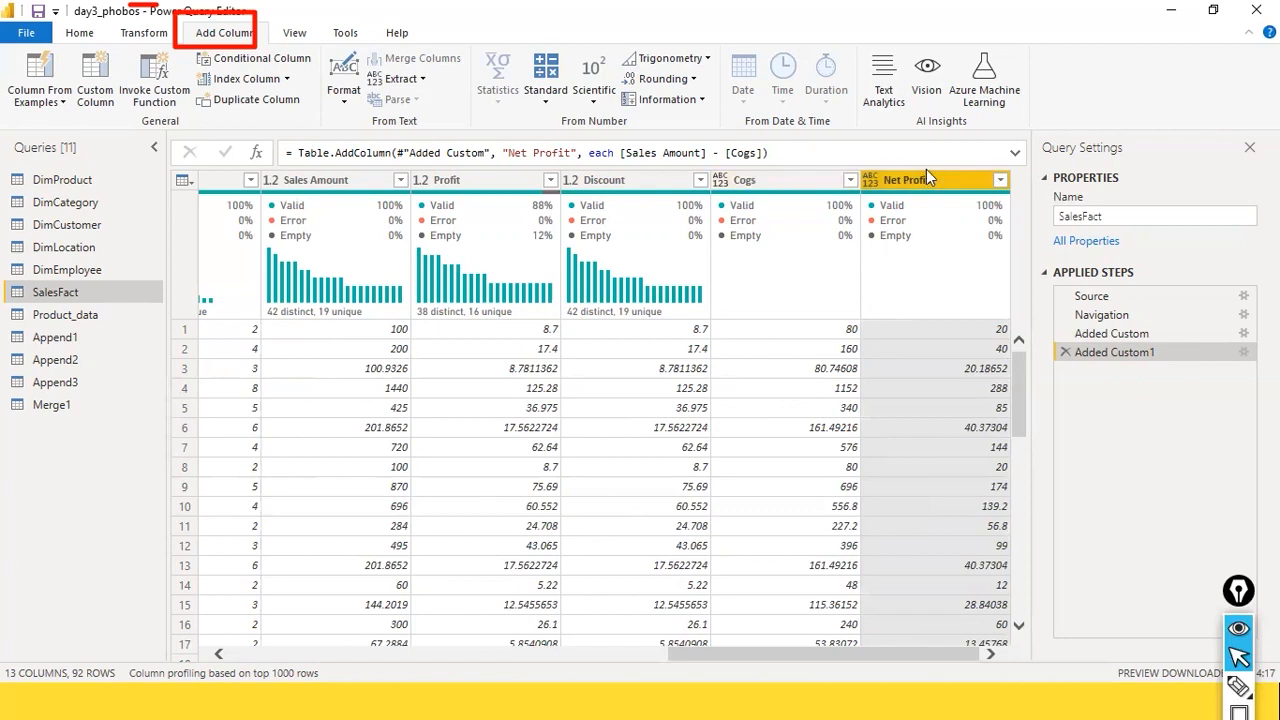
mouse_move(930, 215)
mouse_move(478, 206)
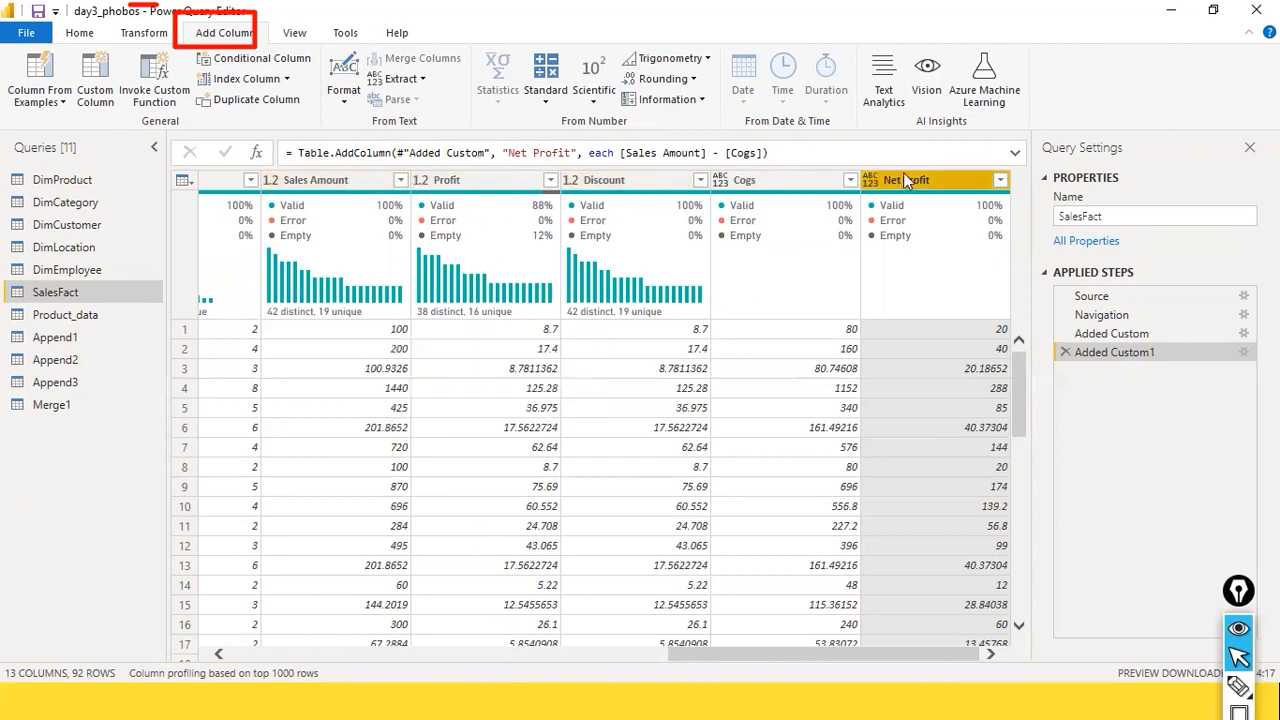
left_click(876, 159)
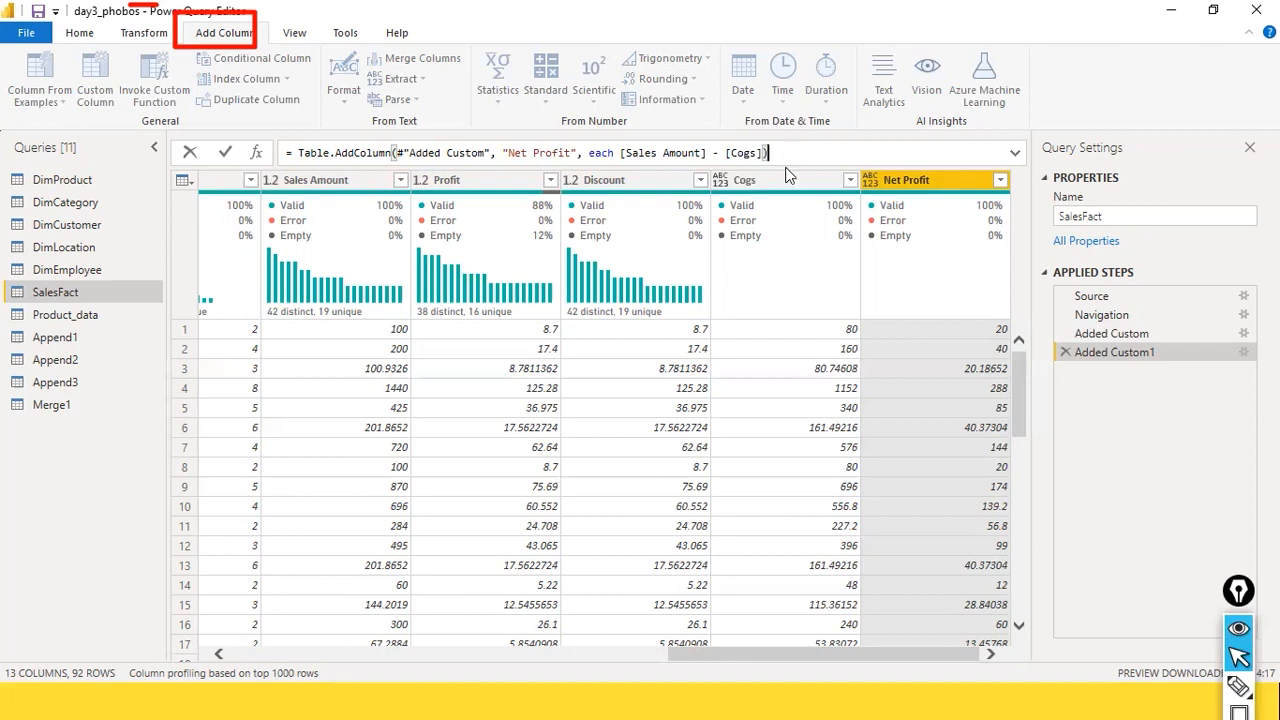
key("Return")
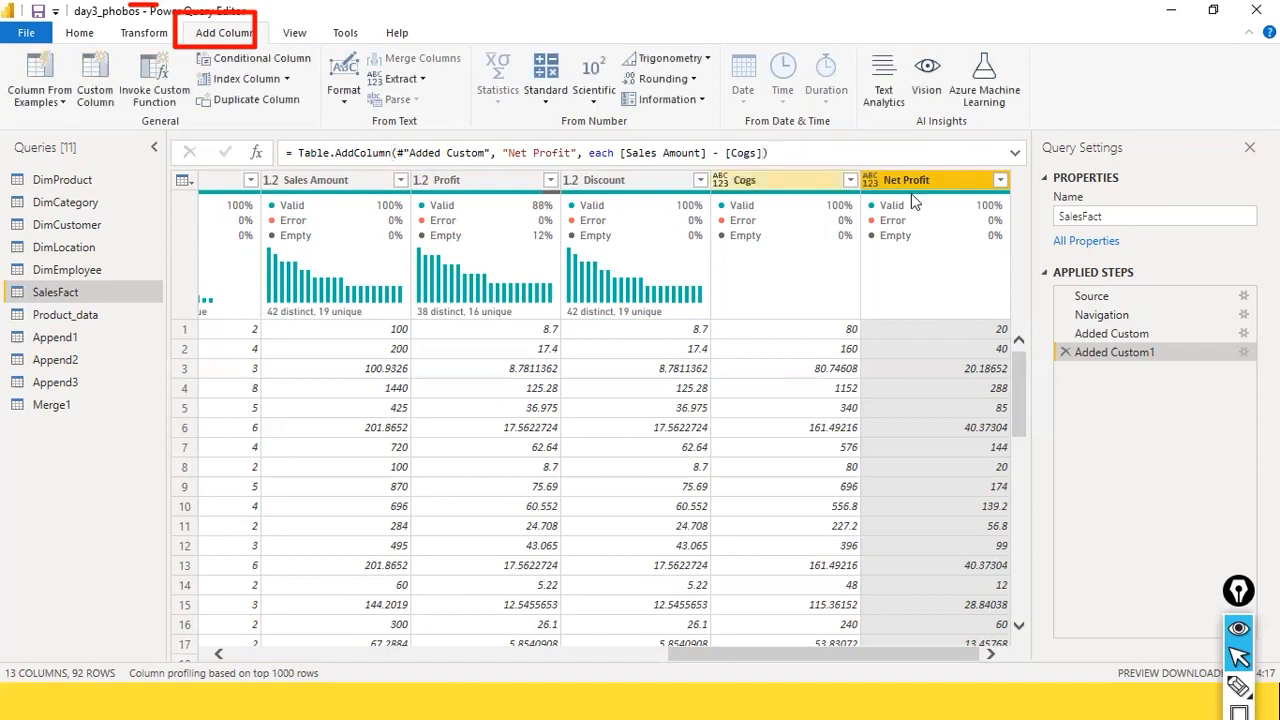
left_click(745, 183)
mouse_move(763, 200)
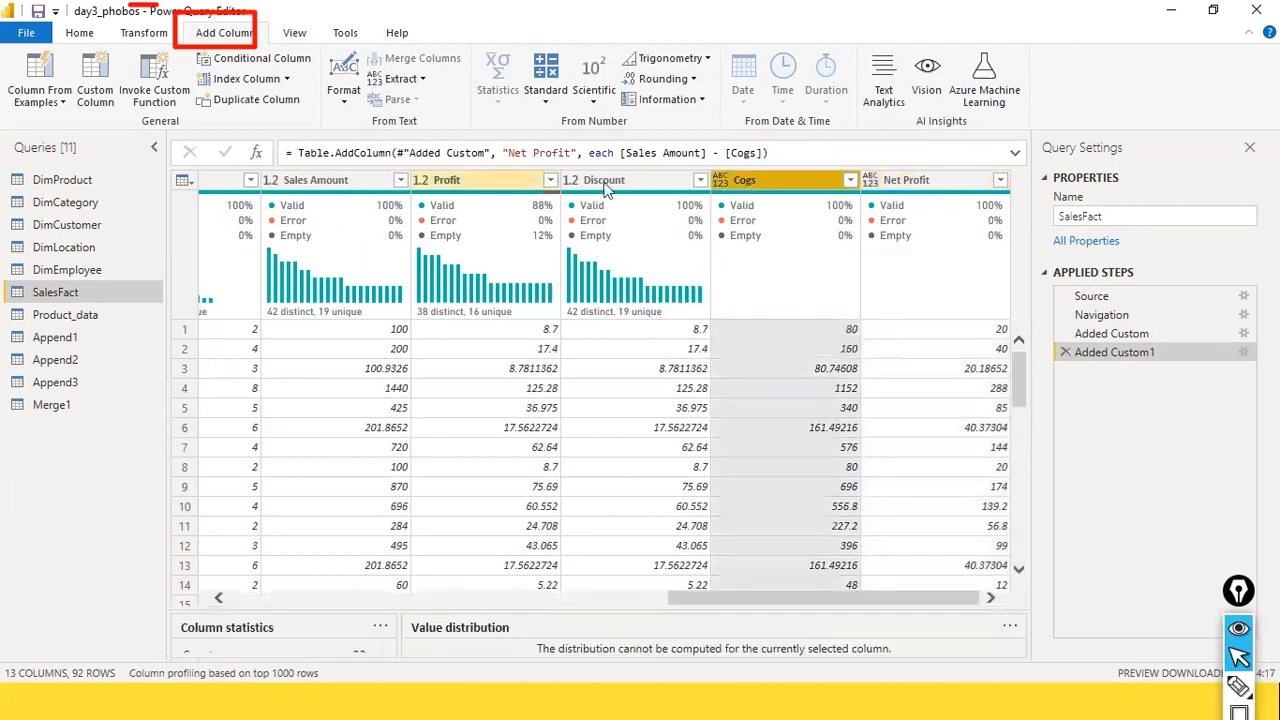
left_click(938, 184)
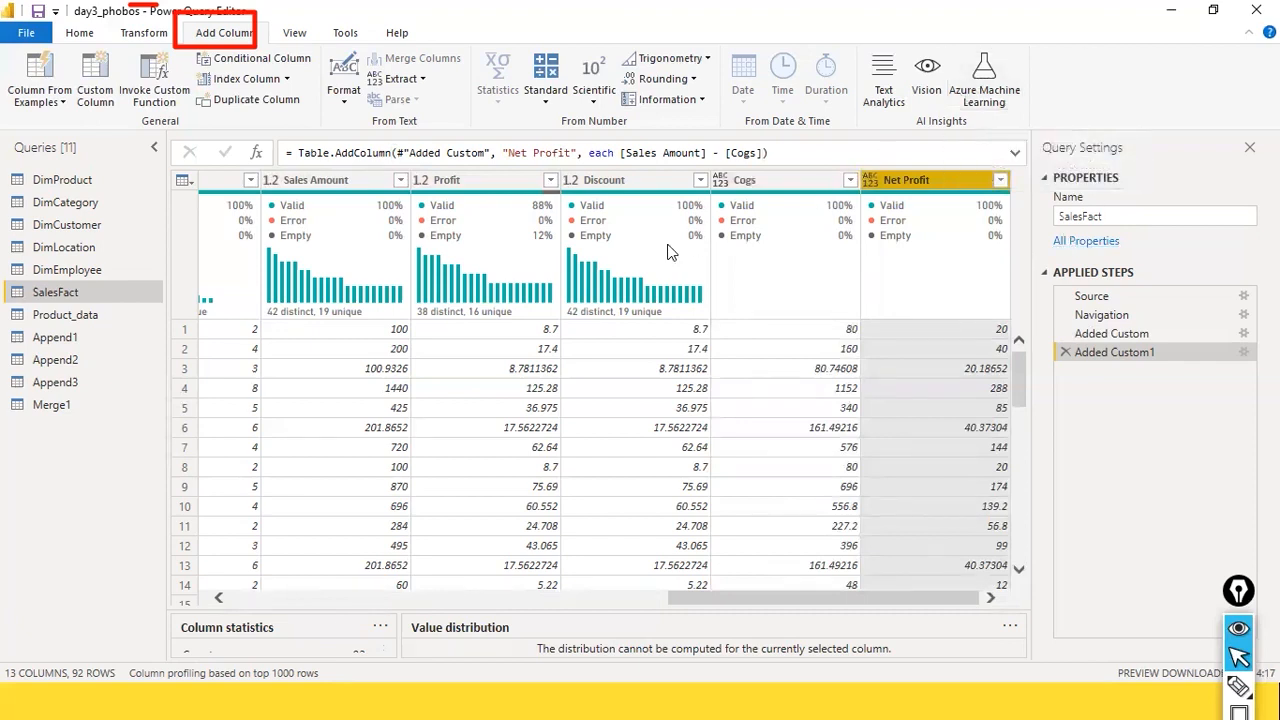
mouse_move(914, 238)
left_click(822, 184)
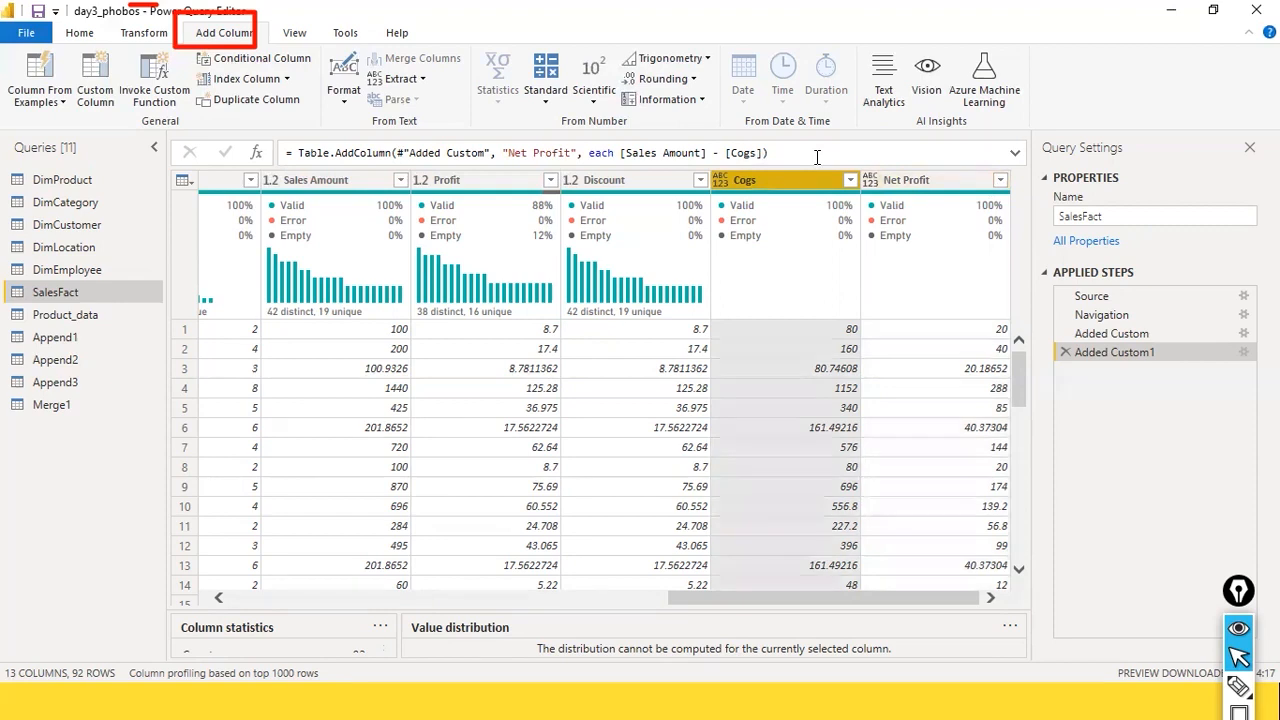
left_click(919, 182)
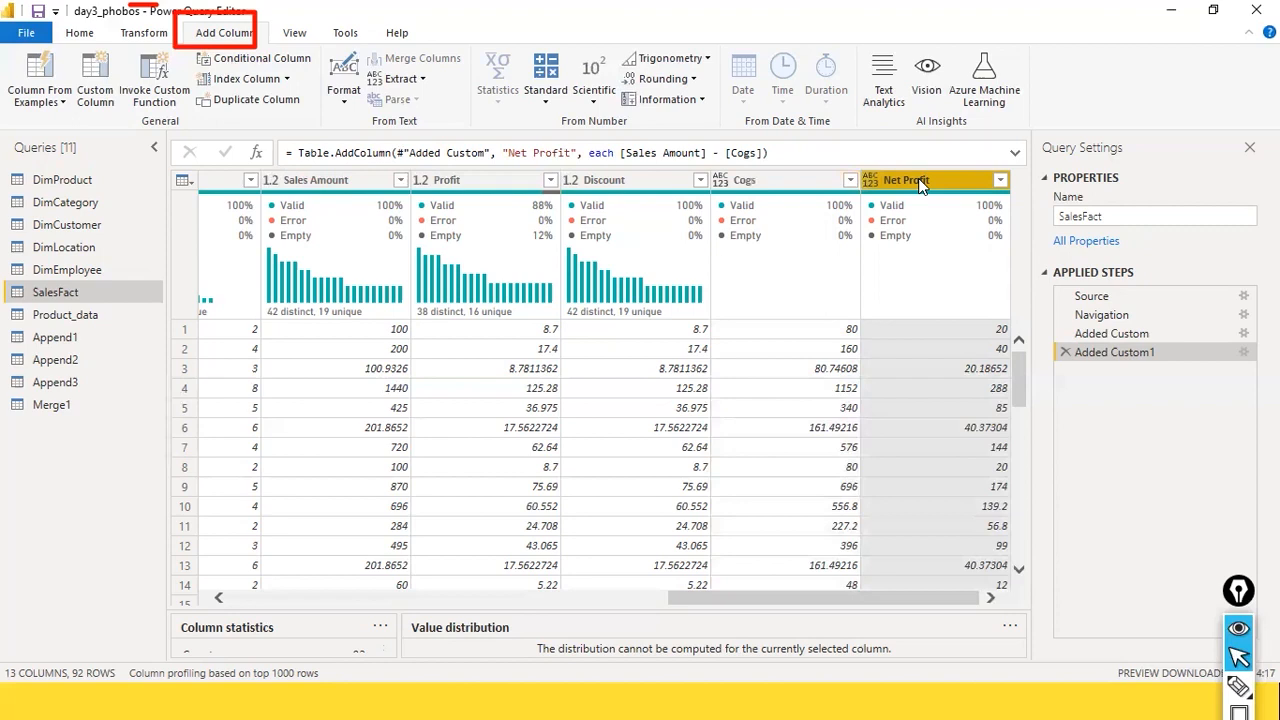
left_click(806, 184)
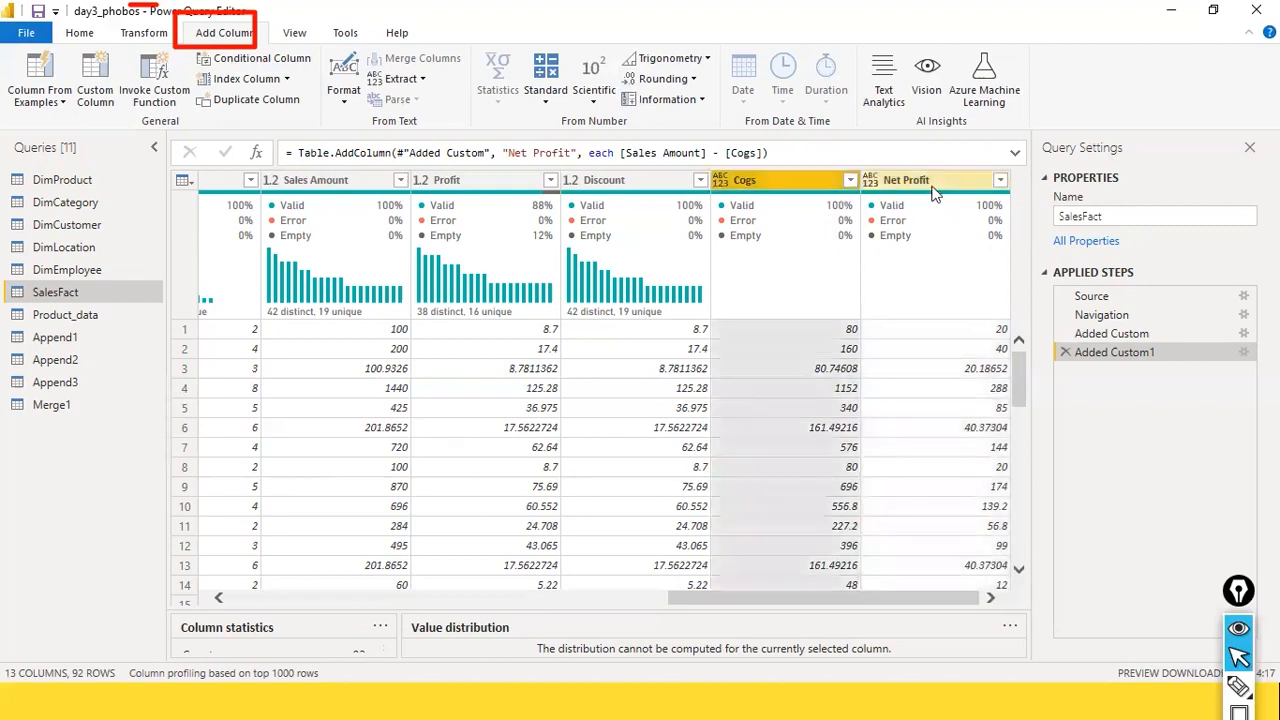
Step: Compare the Added Custom and Added Custom1 applied steps and inspect the Net Profit formula
left_click(1132, 336)
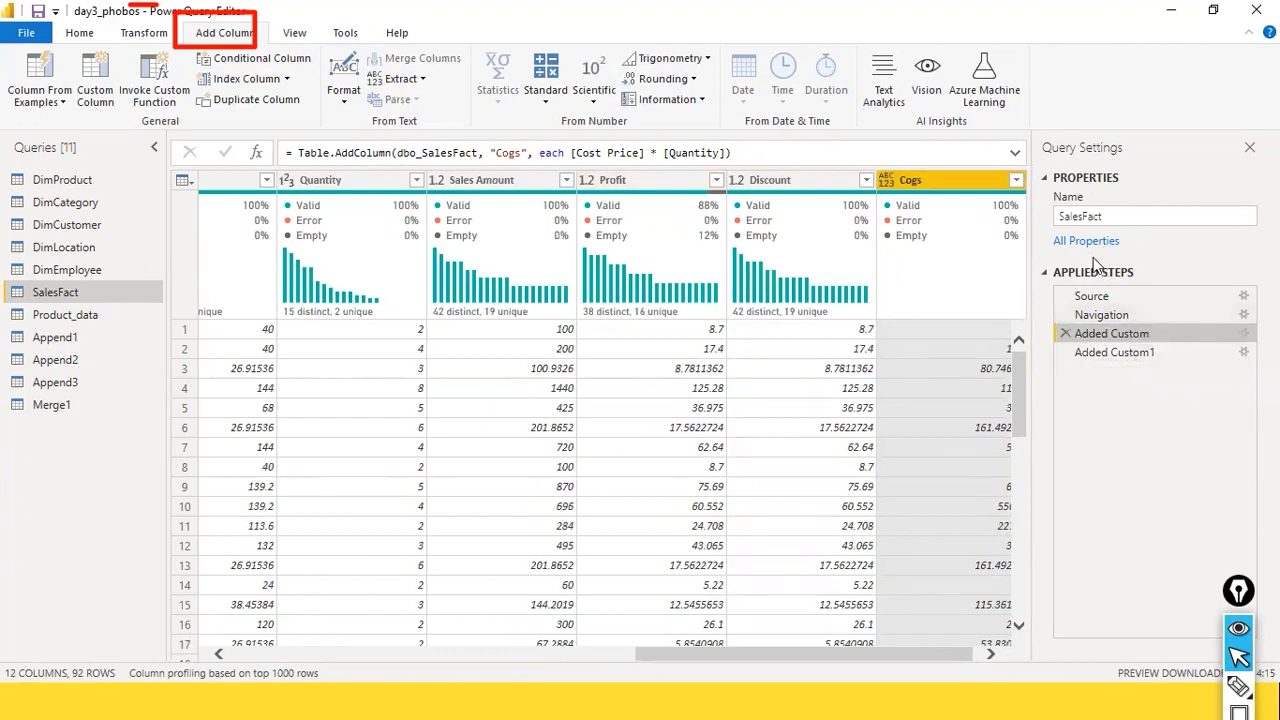
left_click(1132, 354)
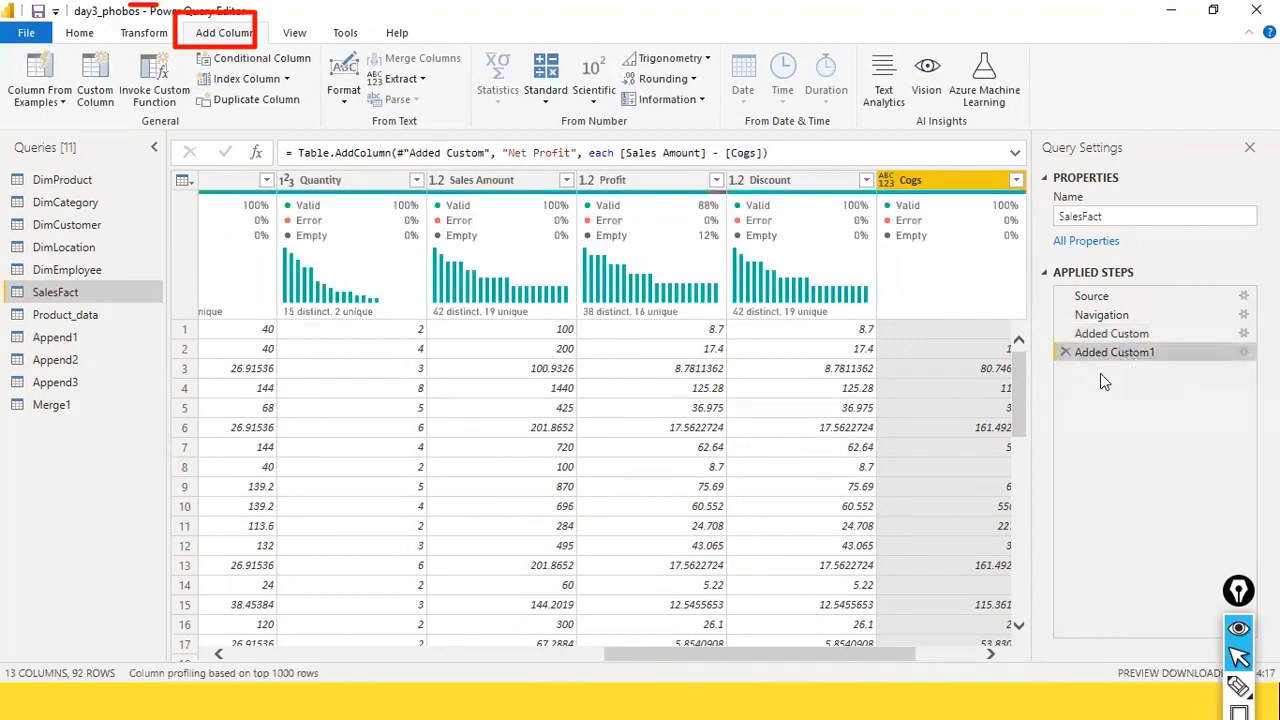
left_click_drag(705, 653, 768, 653)
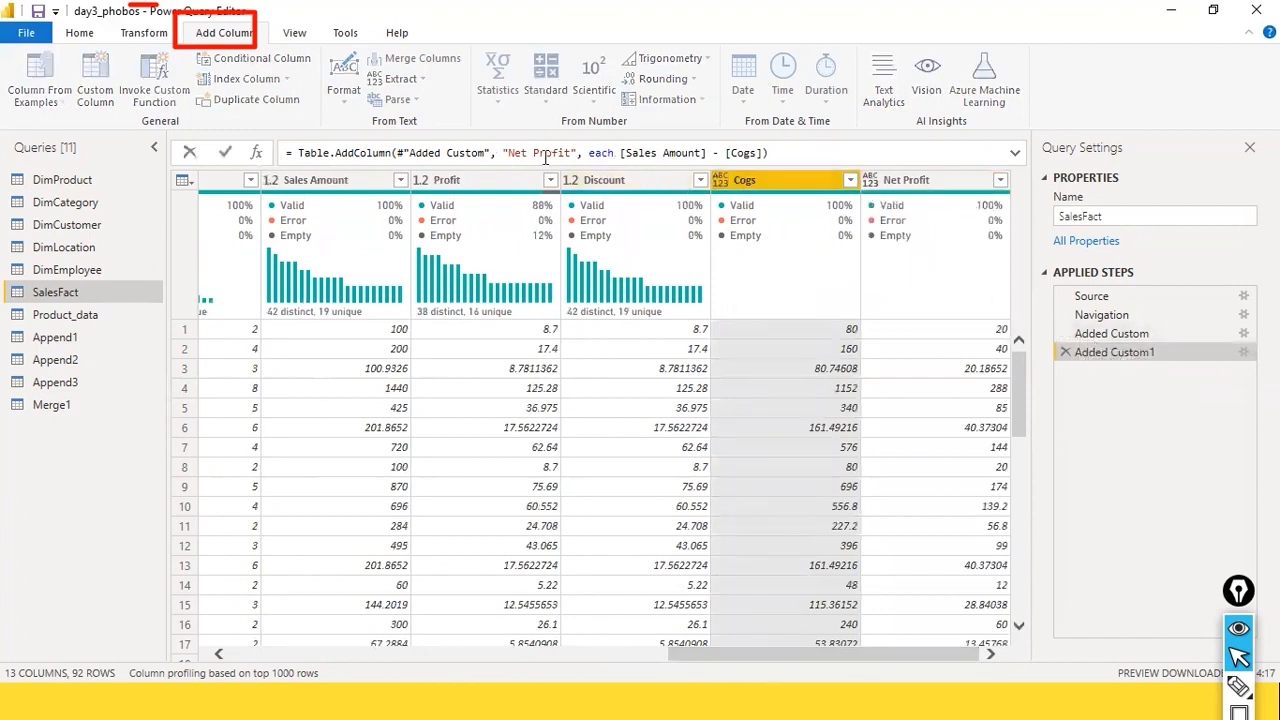
left_click_drag(499, 152, 545, 153)
Step: Review the Added Custom step's Table.AddColumn formula and the Cogs column it creates
left_click(1098, 333)
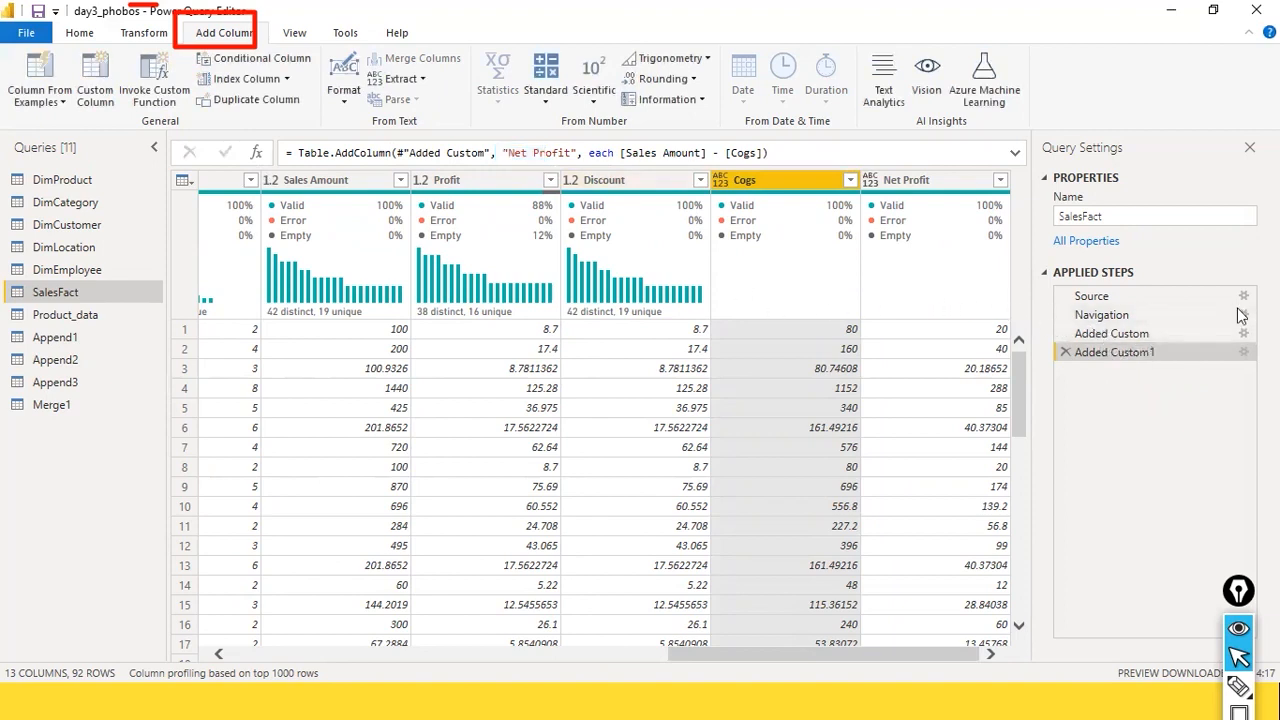
left_click(1130, 333)
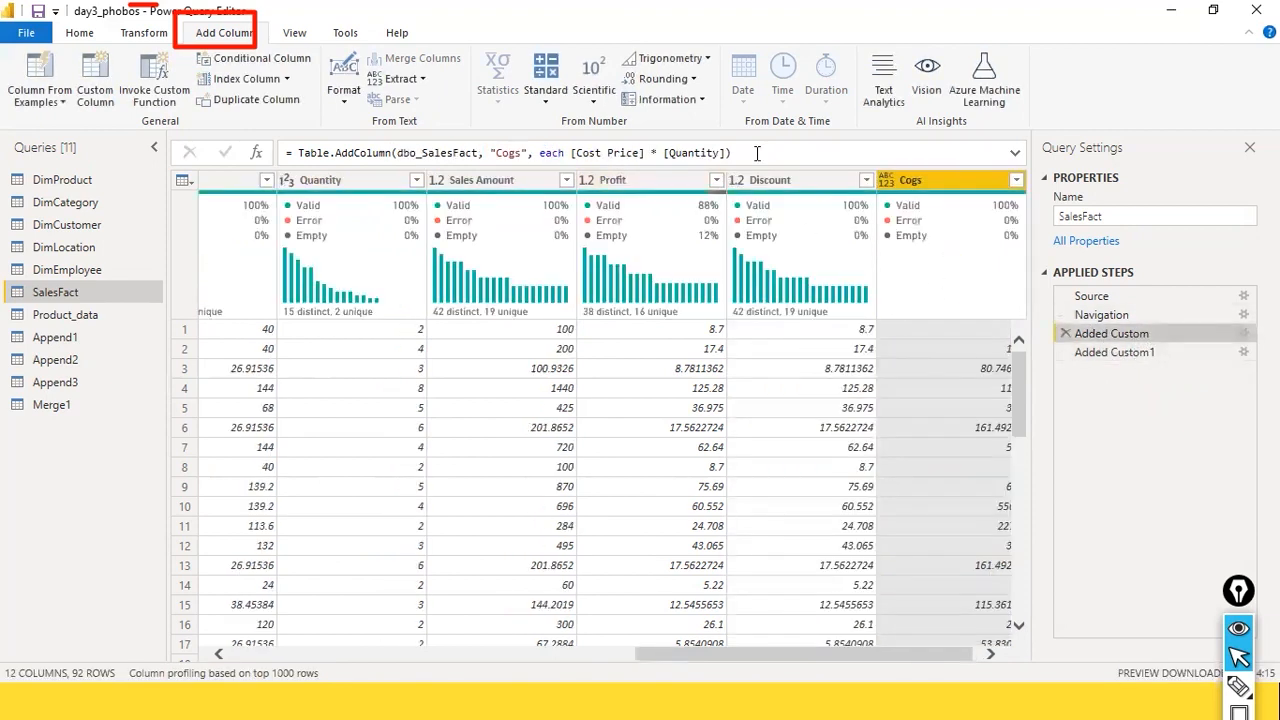
triple_click(287, 153)
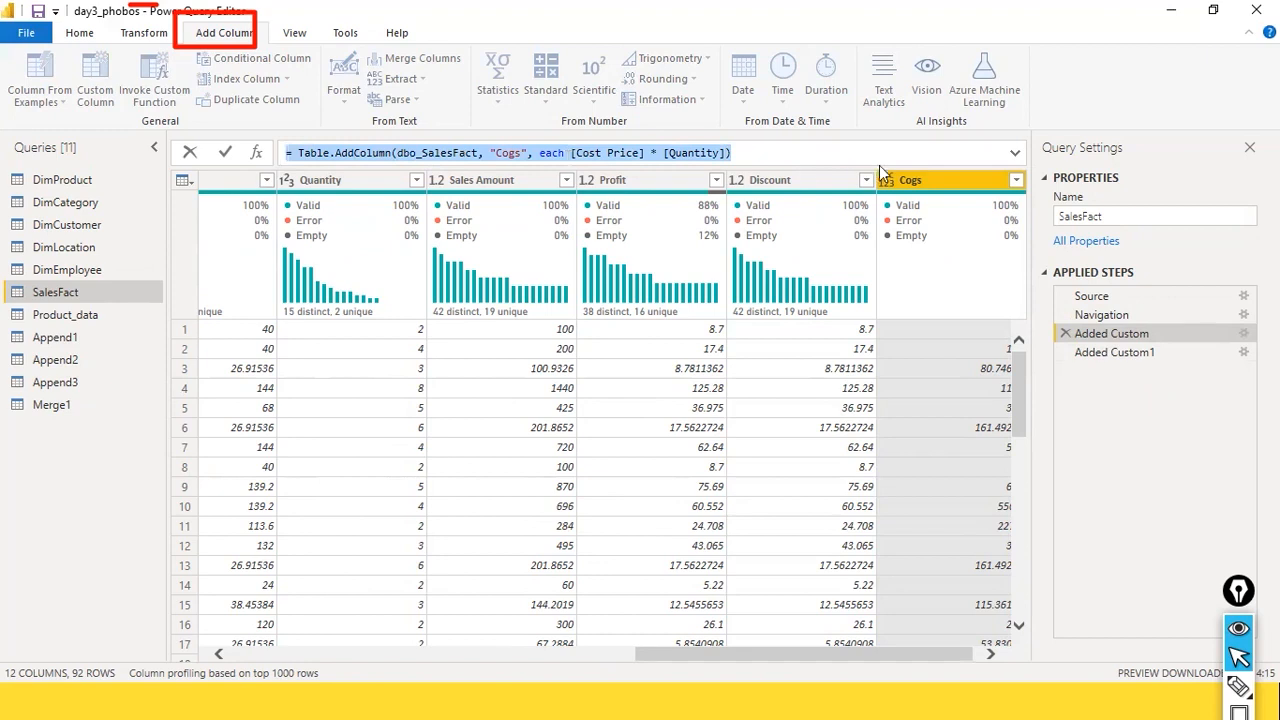
left_click(296, 154)
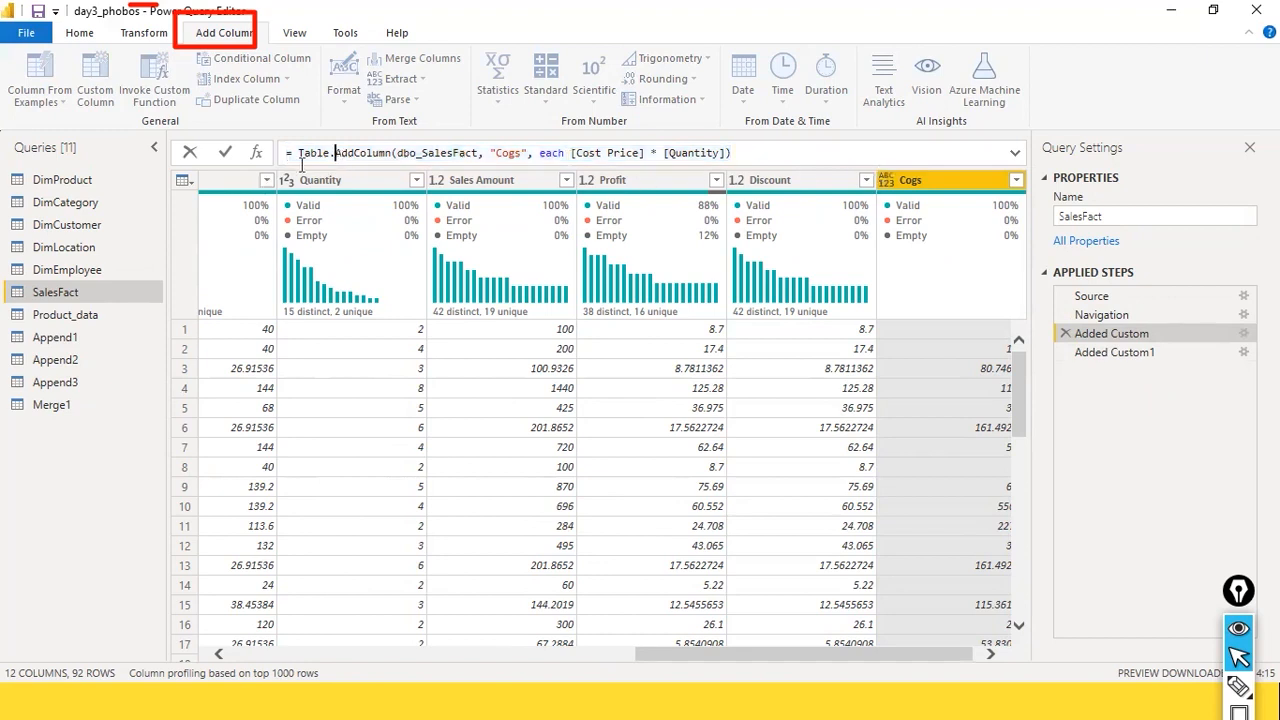
left_click_drag(298, 155, 588, 413)
left_click_drag(721, 652, 854, 652)
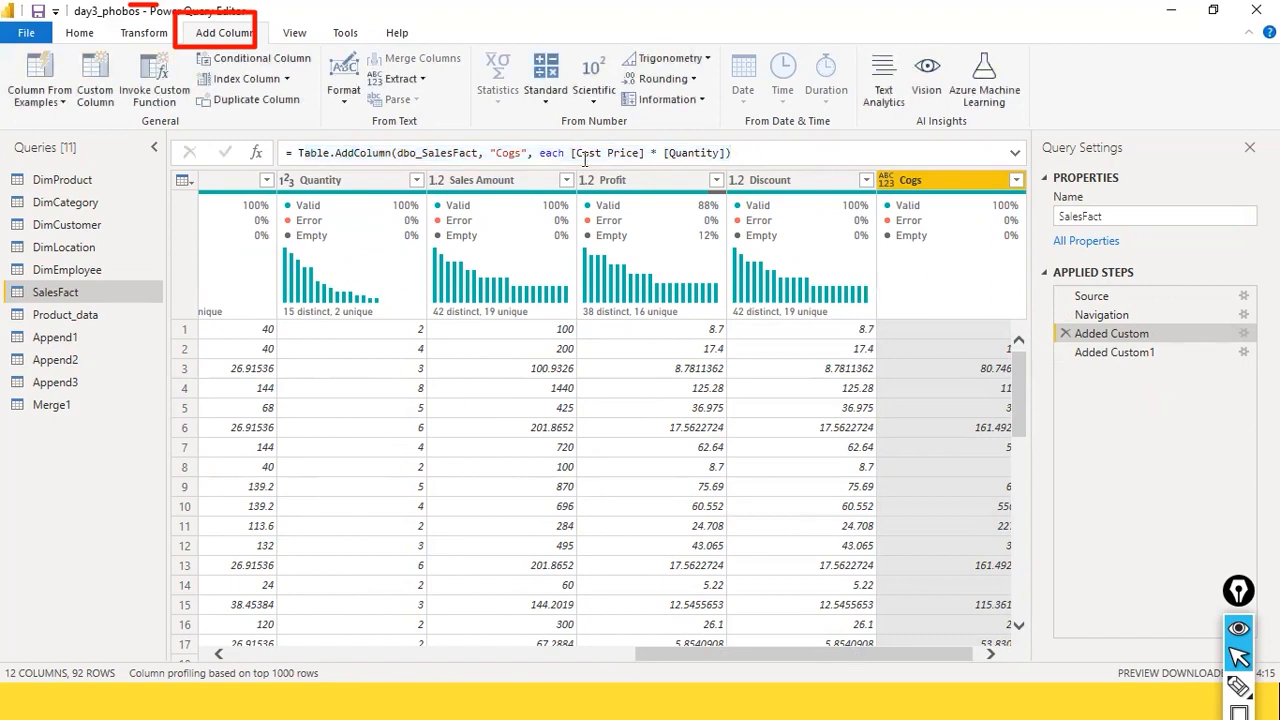
left_click(810, 157)
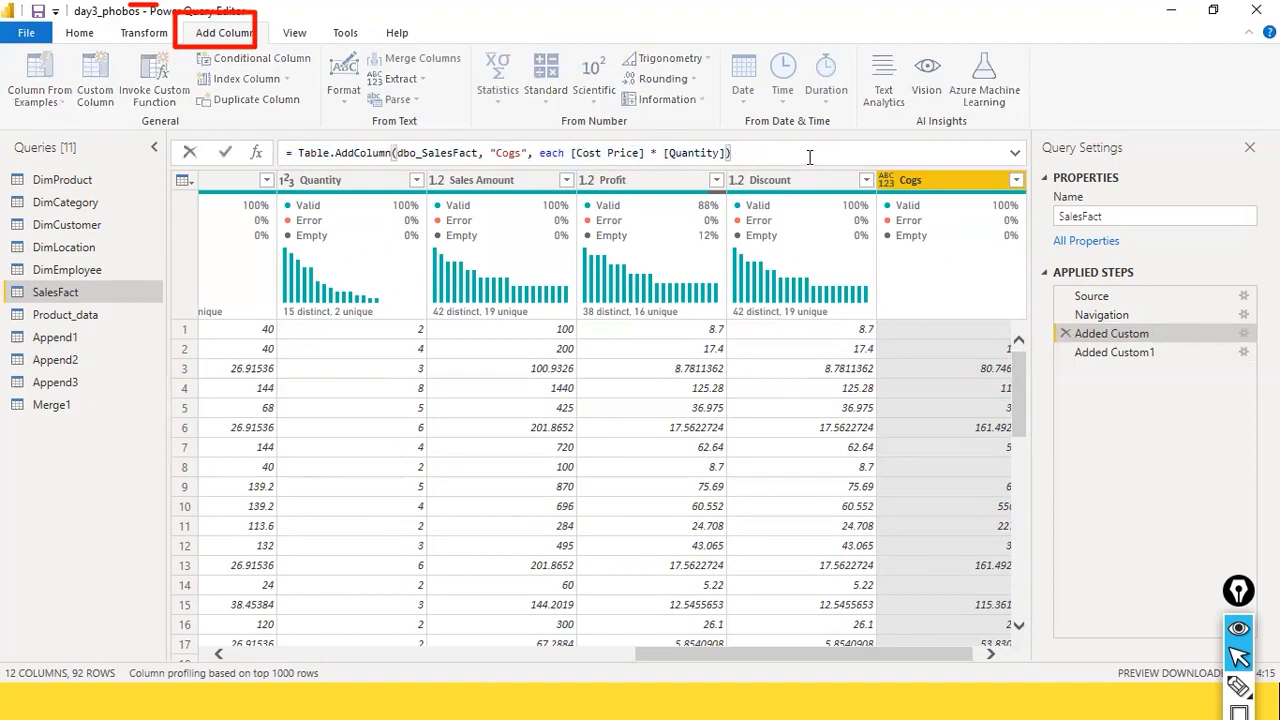
left_click(887, 698)
left_click(894, 656)
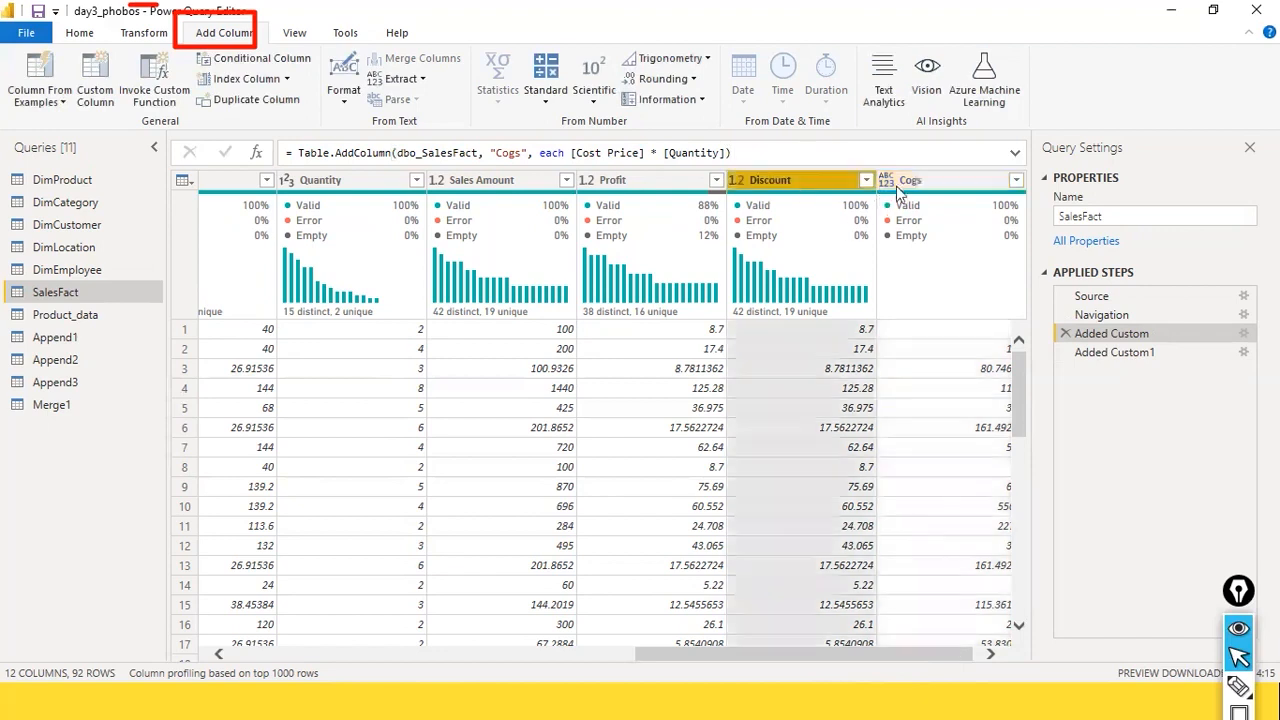
left_click(897, 186)
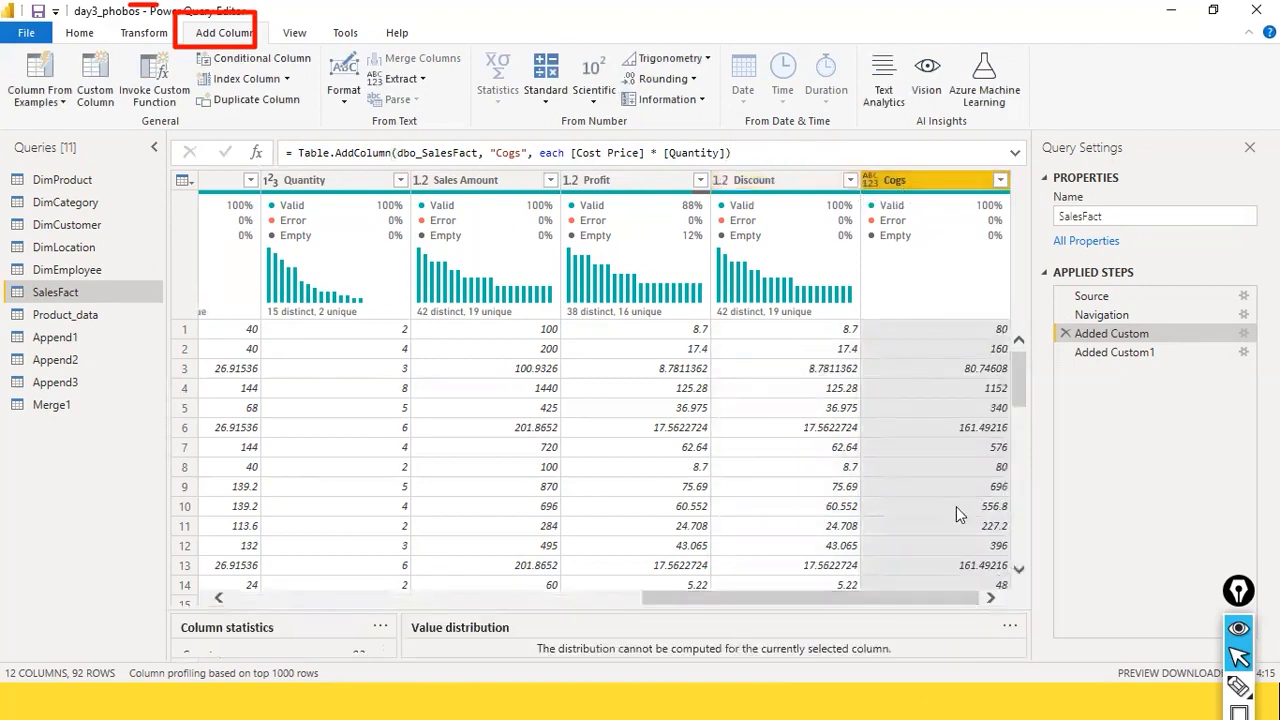
Step: Return to the Added Custom1 step and start a conditional column whose first condition tests the Sales Amount column
left_click(1103, 356)
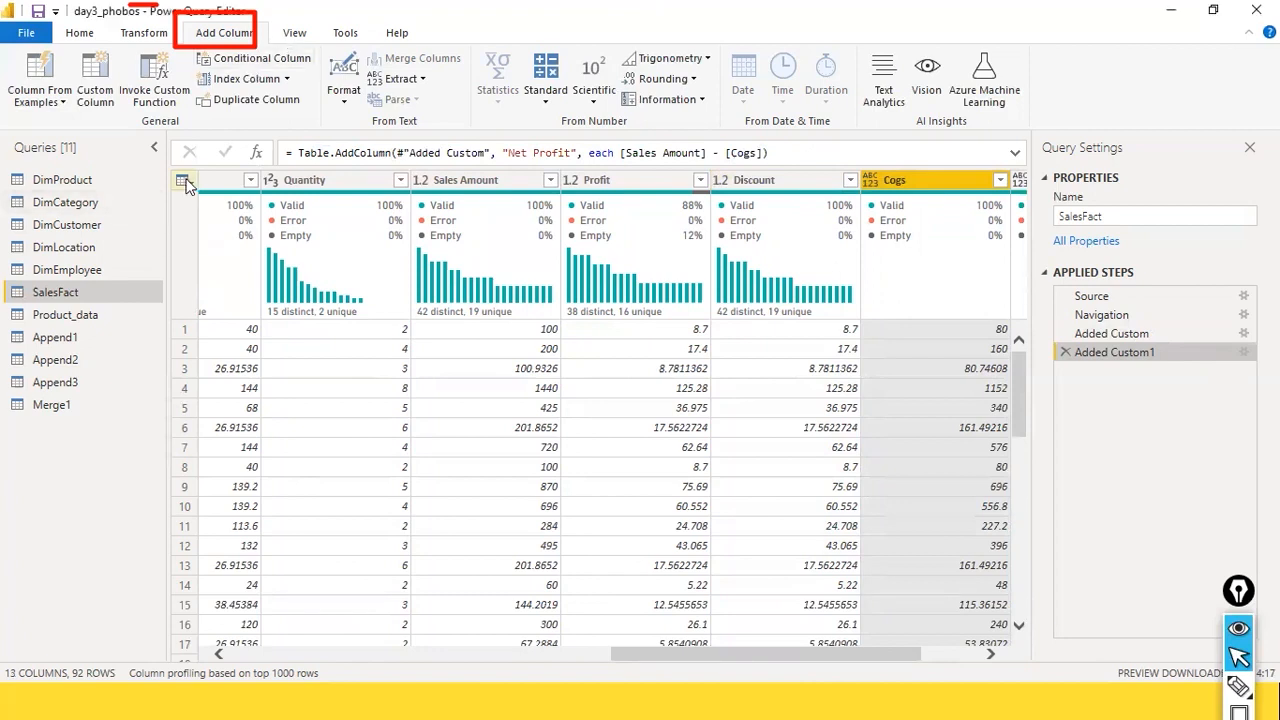
left_click_drag(180, 128, 222, 72)
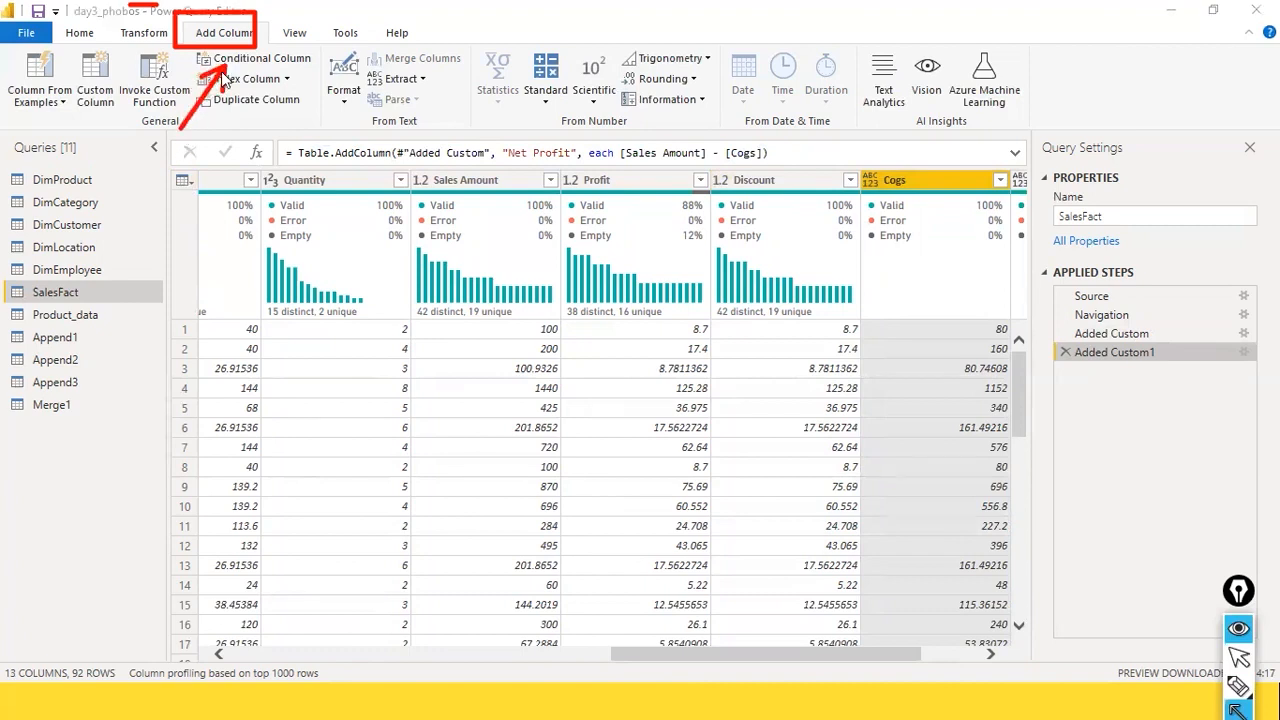
key("ctrl+shift+2")
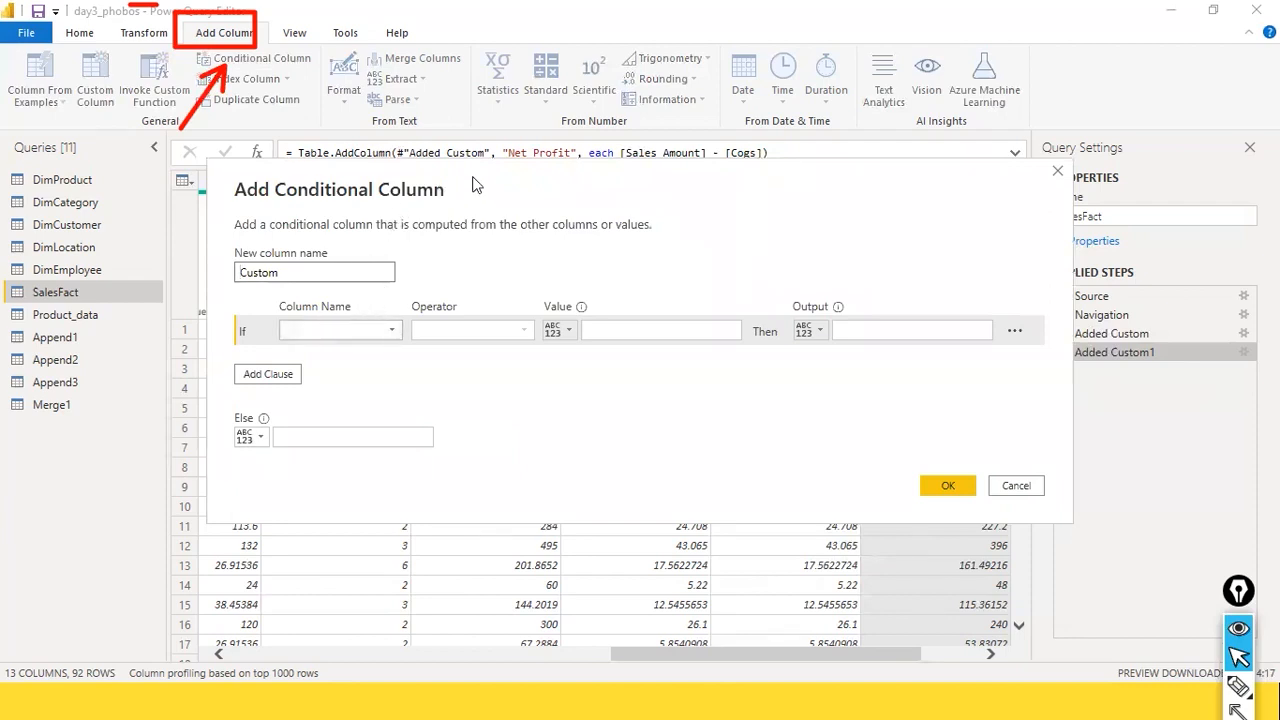
left_click_drag(476, 186, 668, 138)
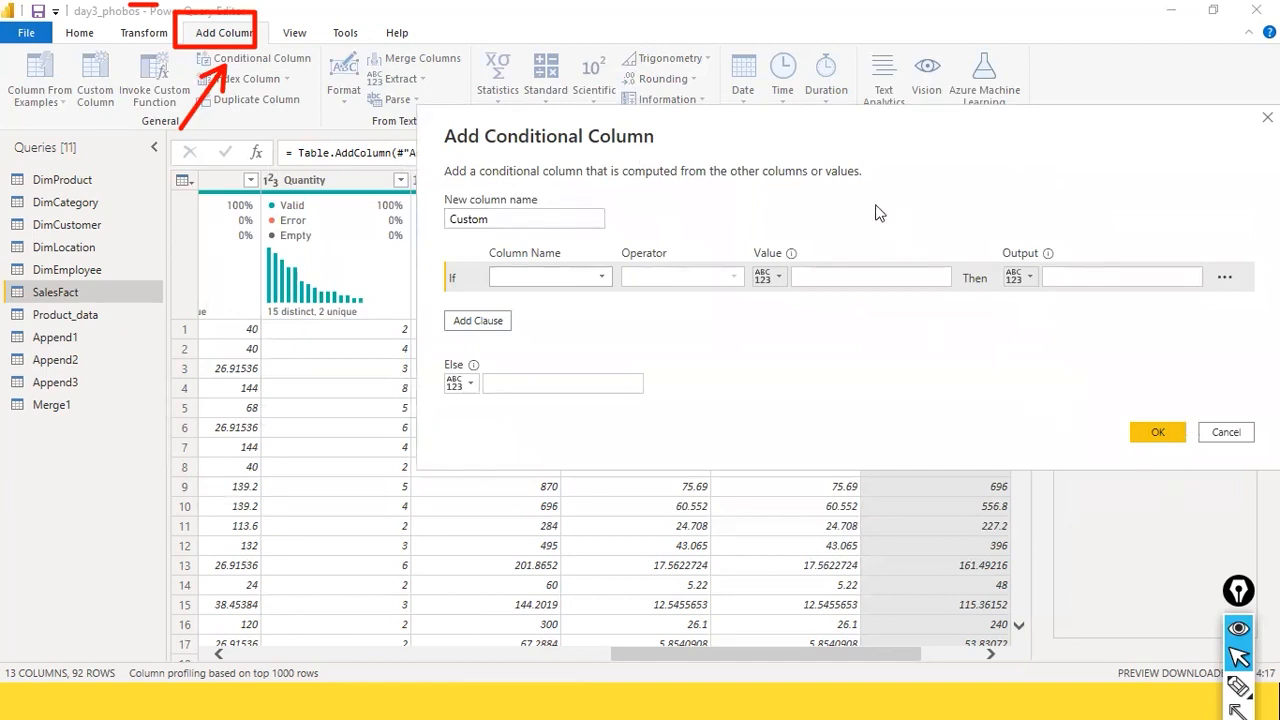
left_click(600, 283)
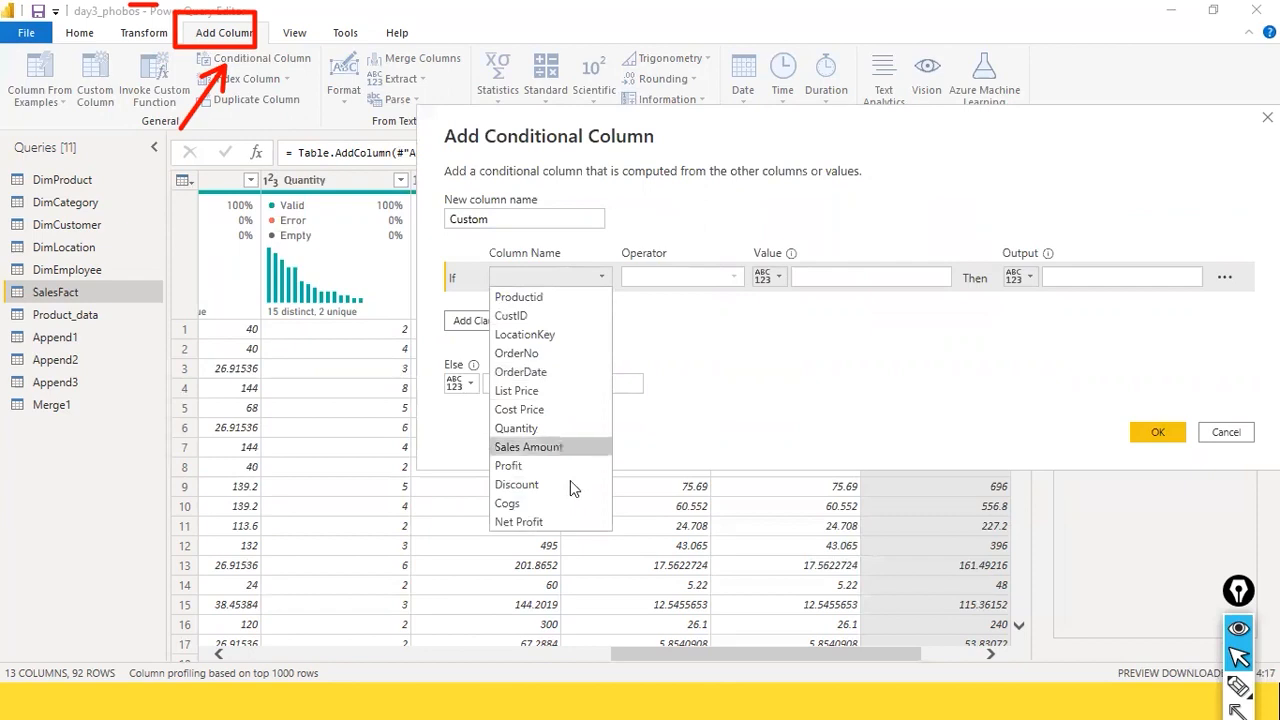
left_click(589, 450)
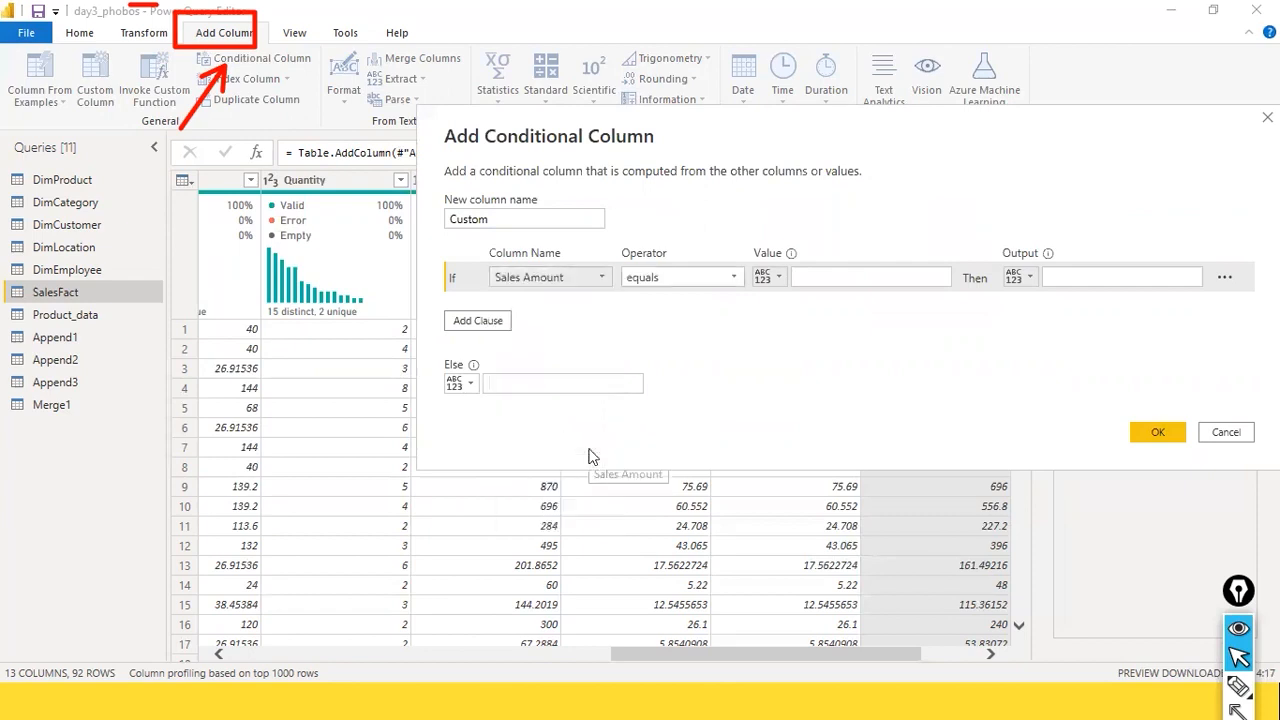
Step: Set the first condition's operator to is less than and its comparison value to 100
left_click(733, 278)
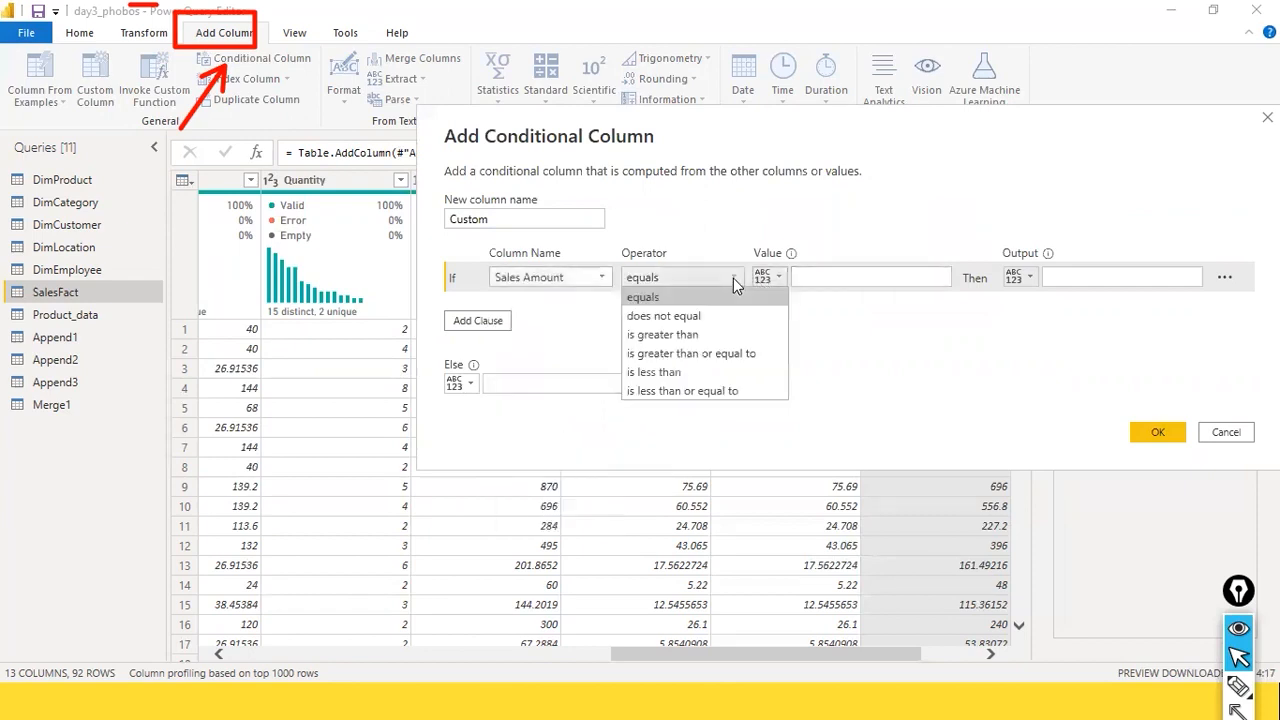
left_click(729, 336)
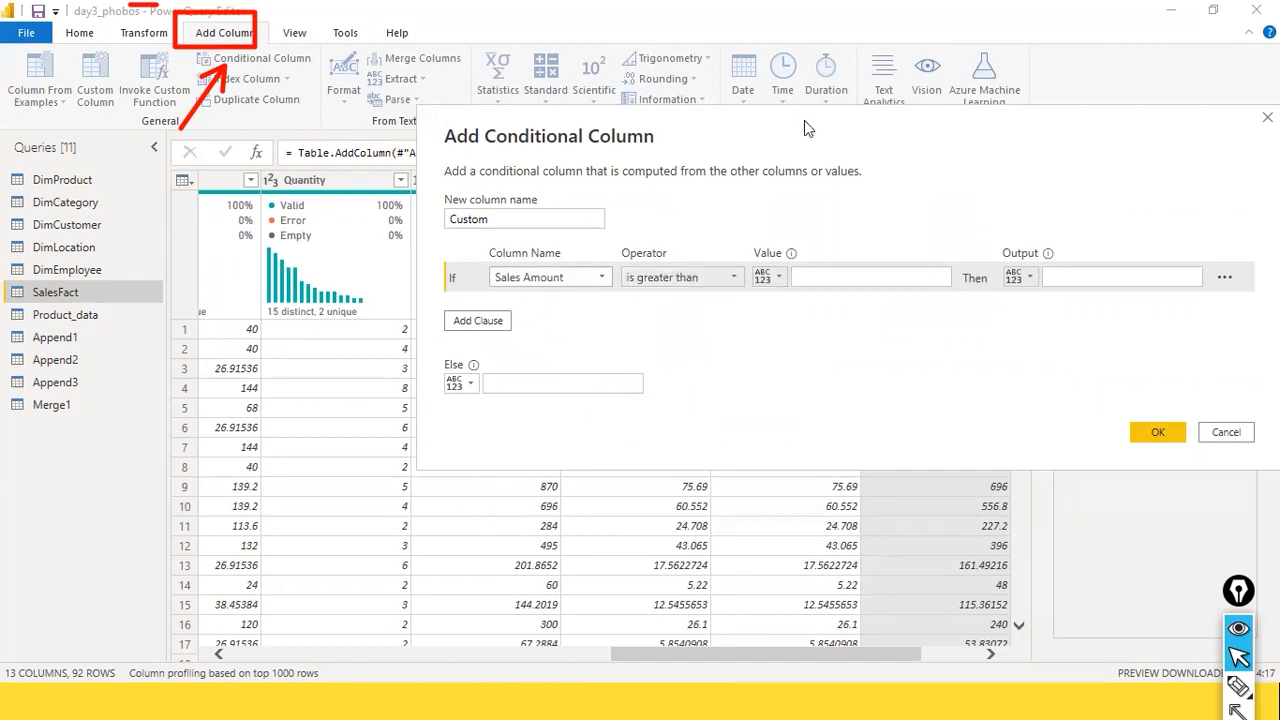
left_click_drag(804, 120, 820, 221)
left_click(749, 380)
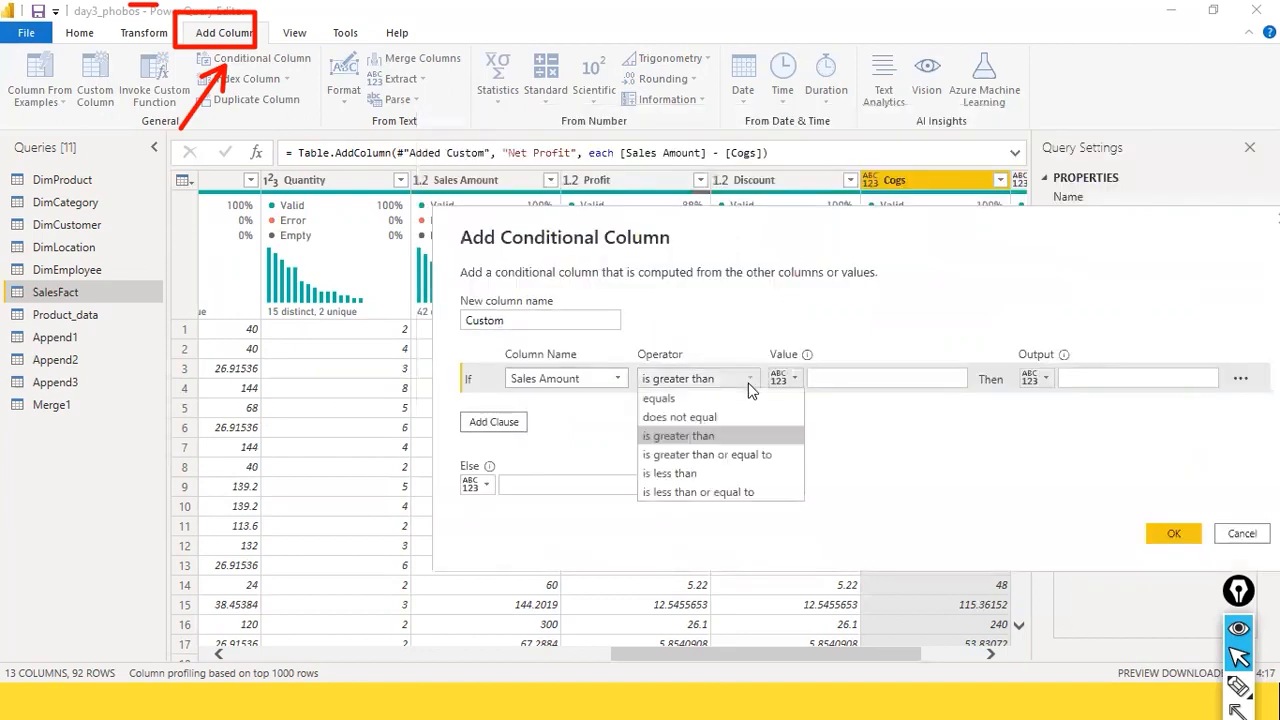
left_click(738, 472)
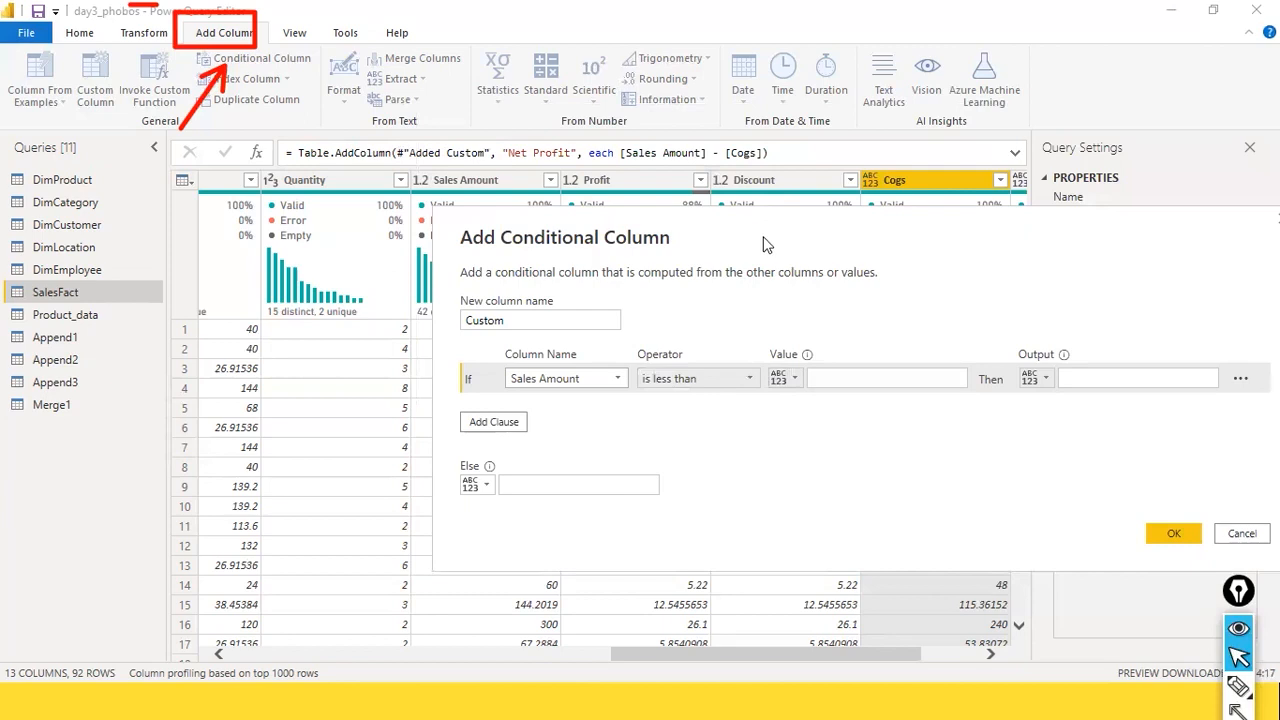
left_click_drag(763, 244, 963, 191)
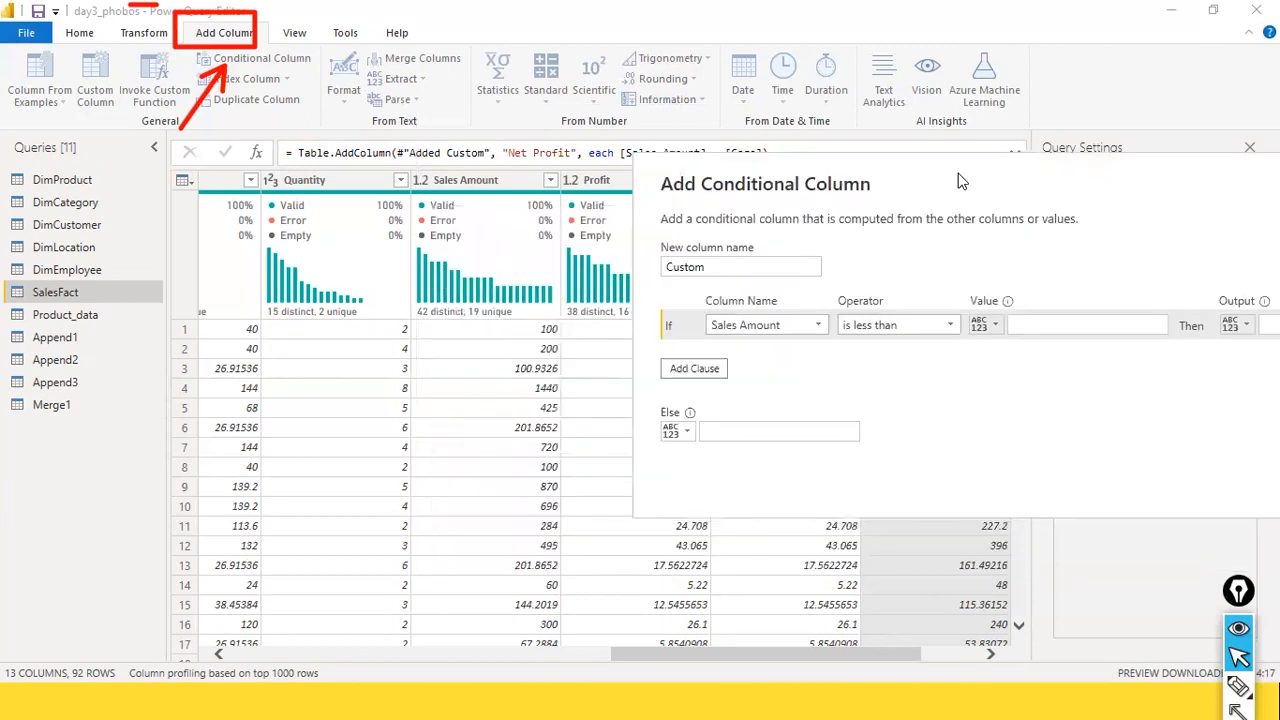
left_click(1017, 321)
type("100")
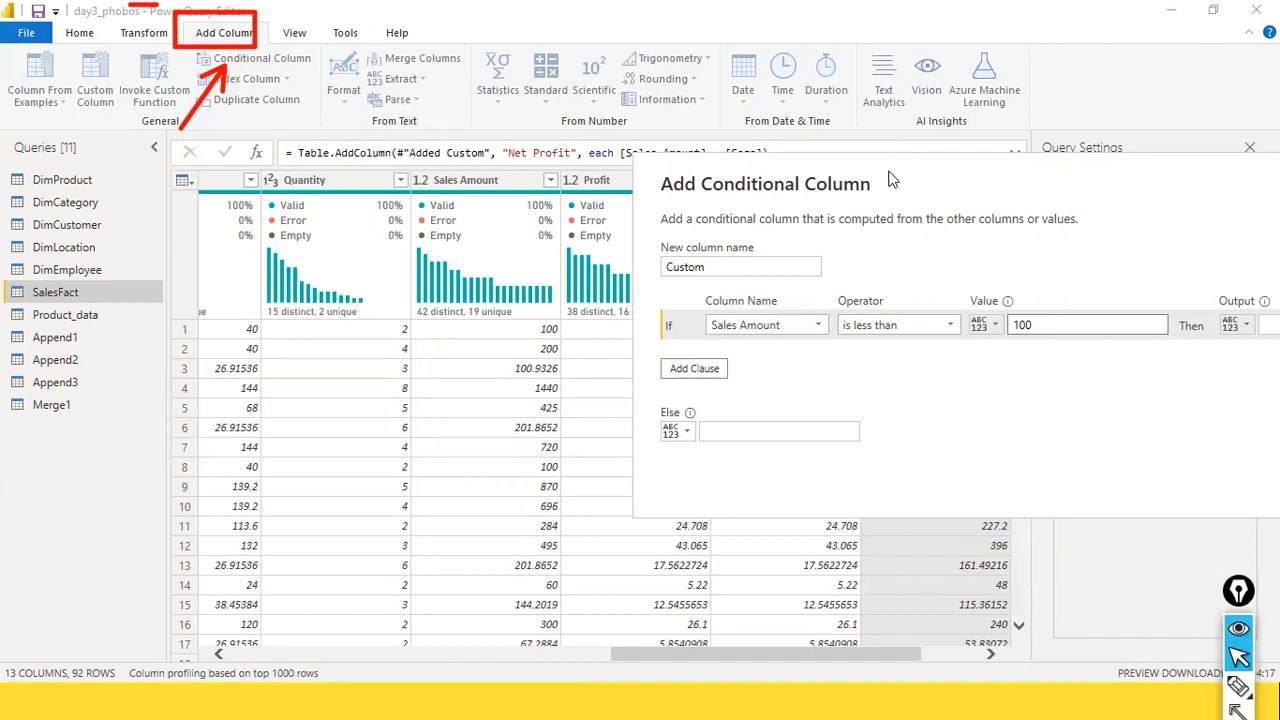
Step: Review the first condition's operator choices and value source options, keeping is less than and Enter a value
left_click_drag(889, 172, 604, 142)
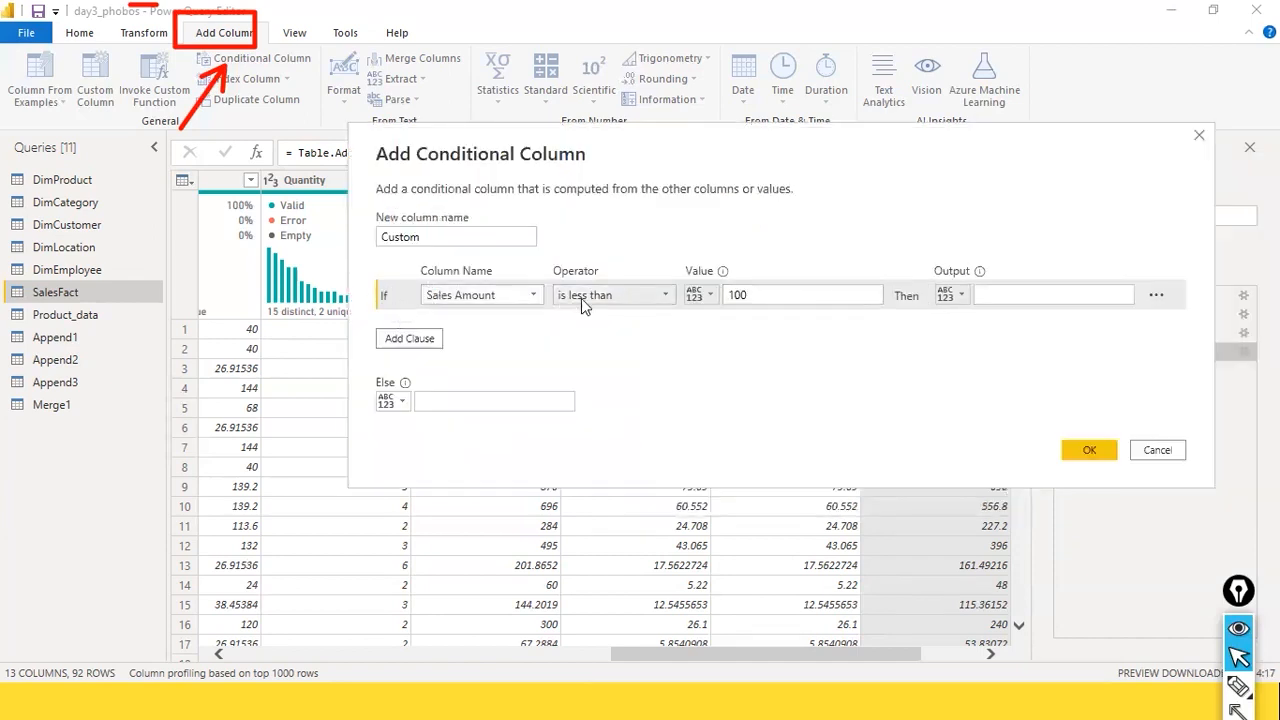
left_click(666, 300)
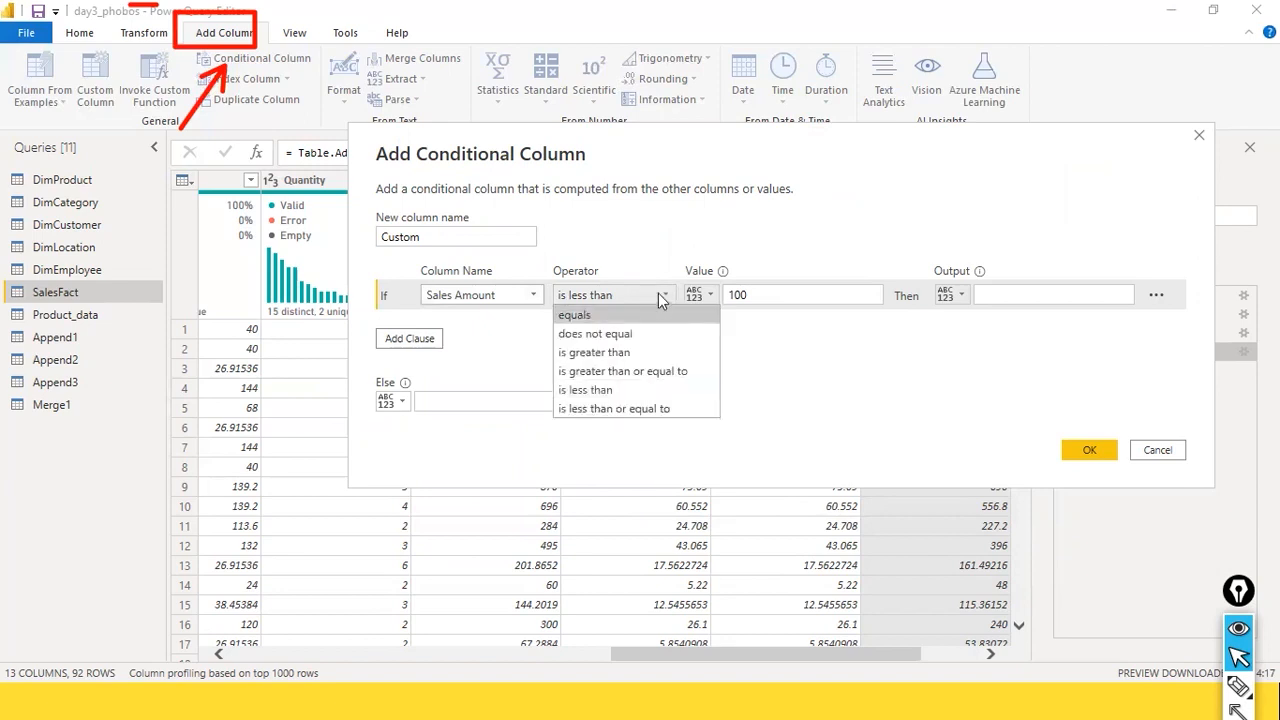
left_click(594, 388)
left_click(802, 296)
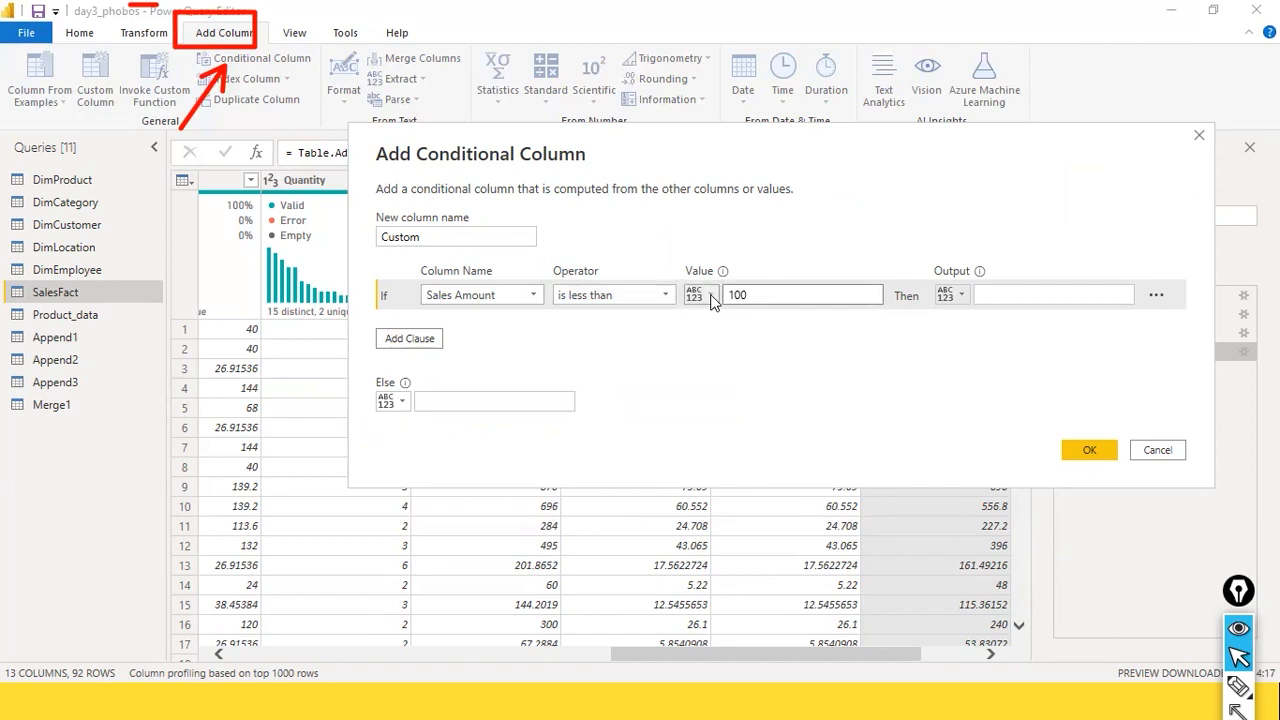
left_click(711, 297)
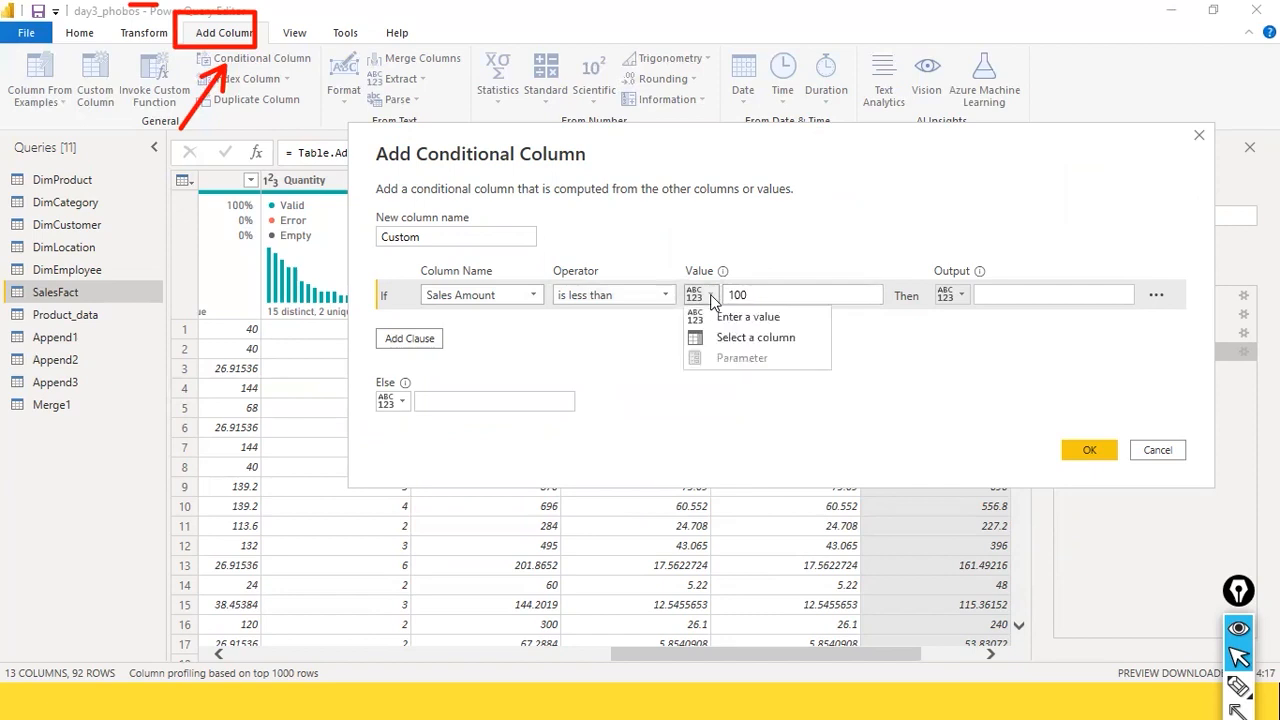
left_click(759, 316)
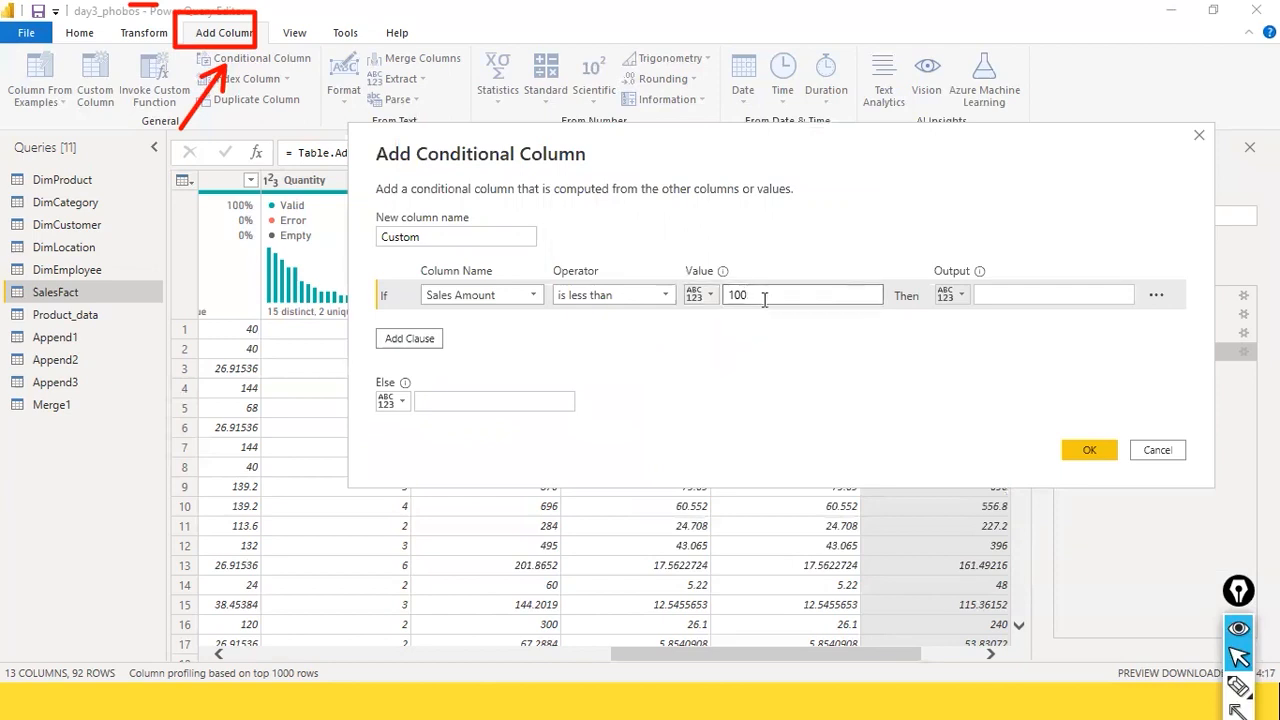
left_click(711, 295)
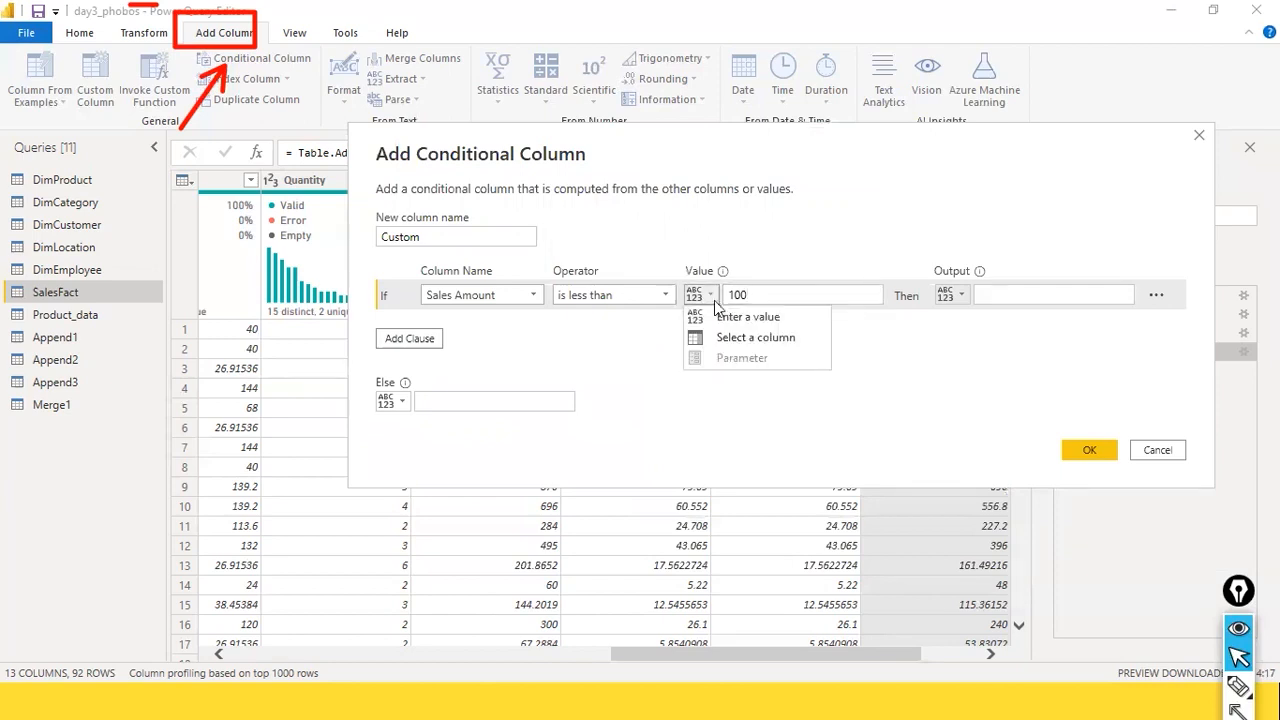
left_click(750, 316)
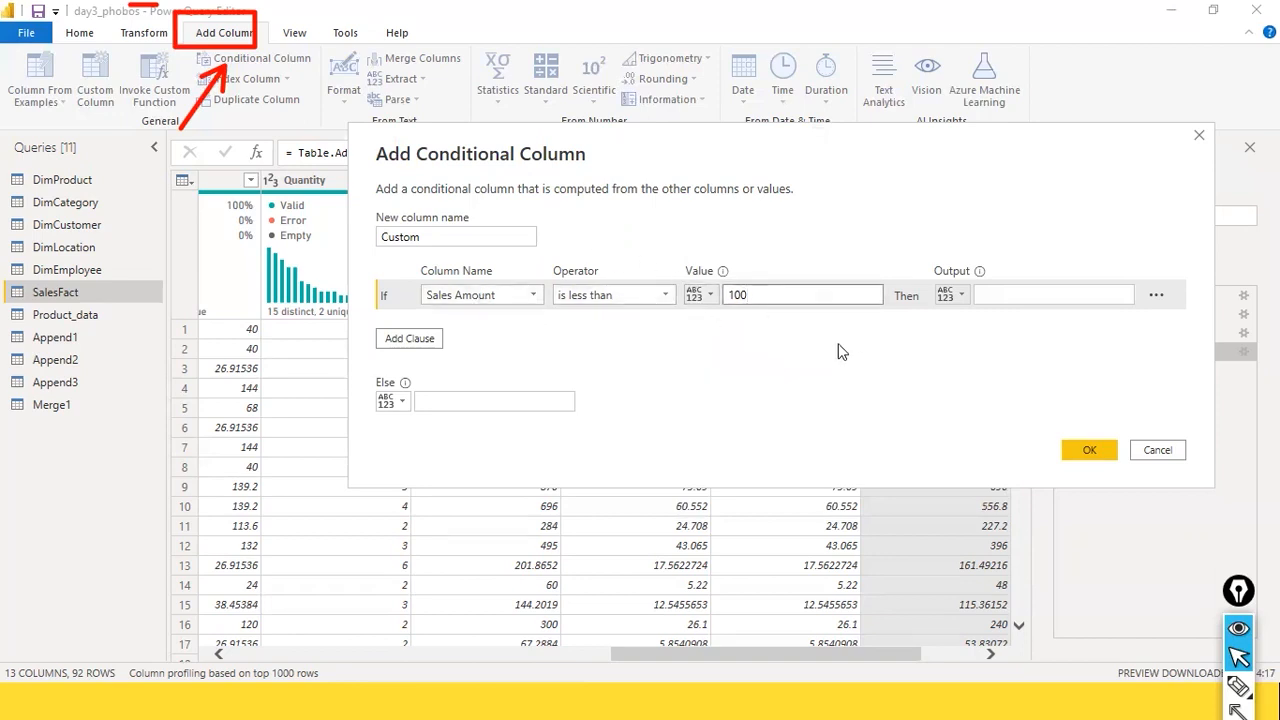
left_click(705, 295)
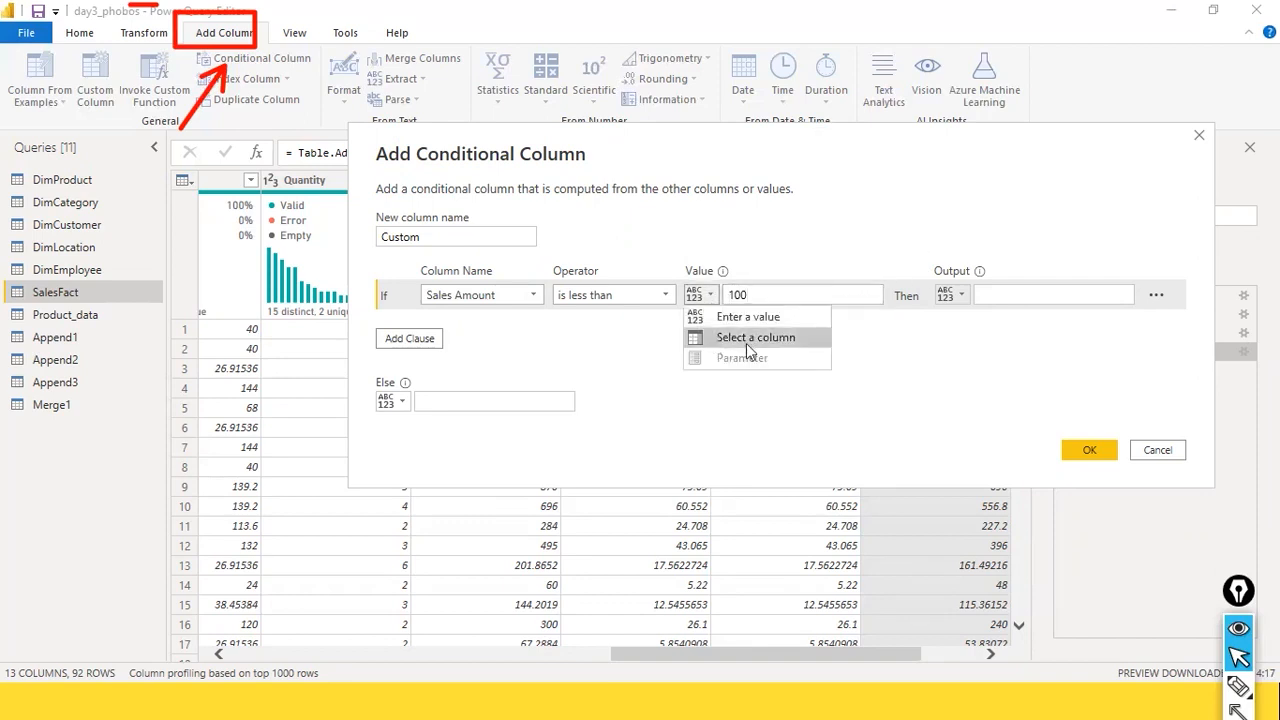
left_click(795, 318)
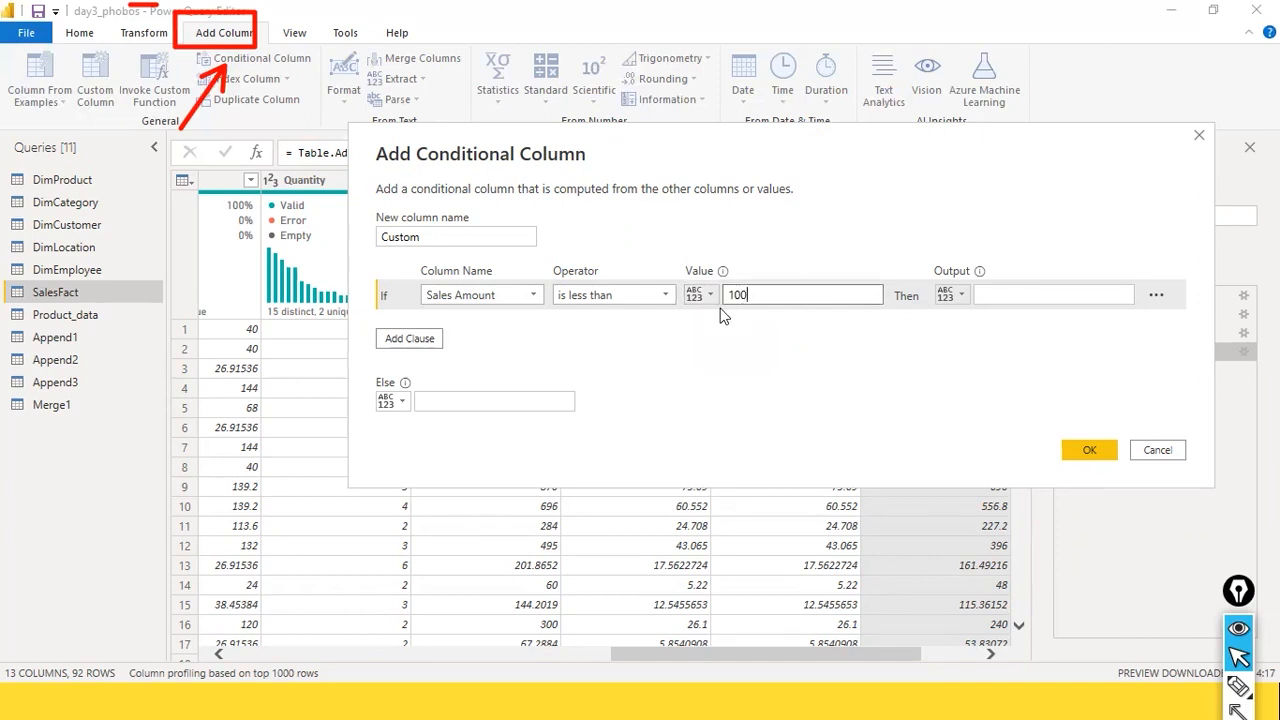
Step: Set the first condition's output to "Low" with quotation marks and add an Else If clause
left_click(978, 295)
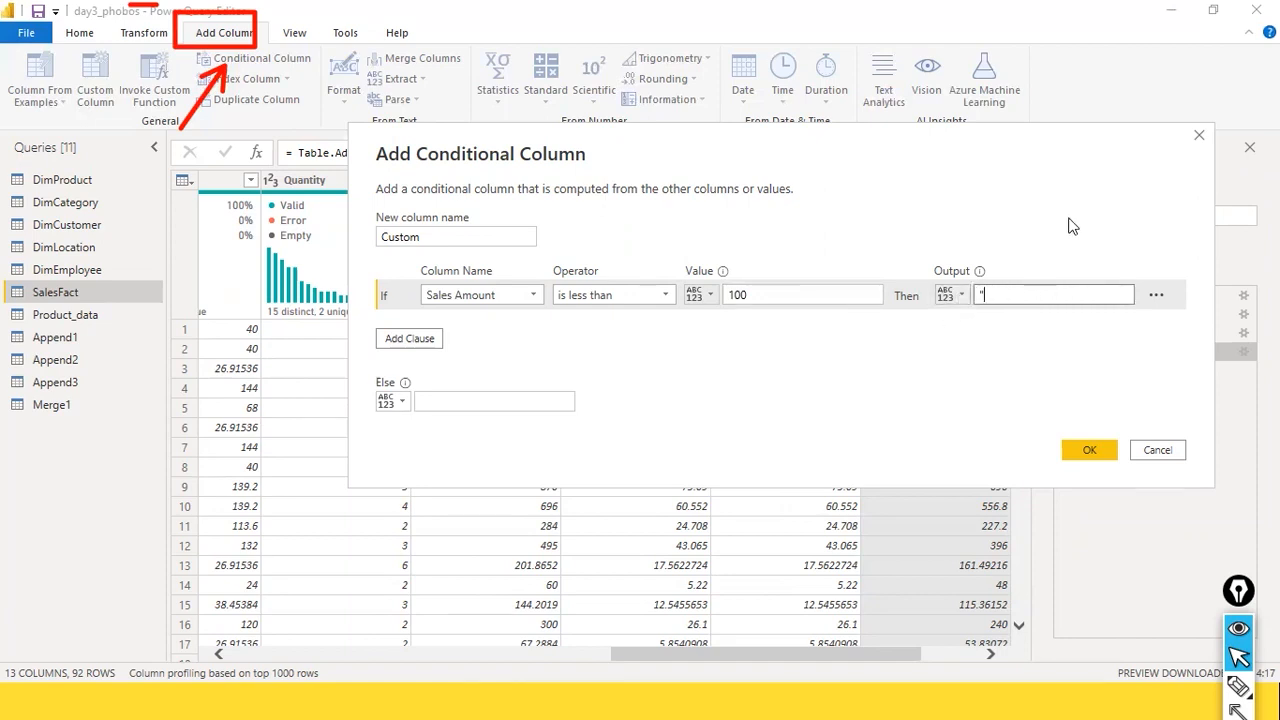
type("\"Low")
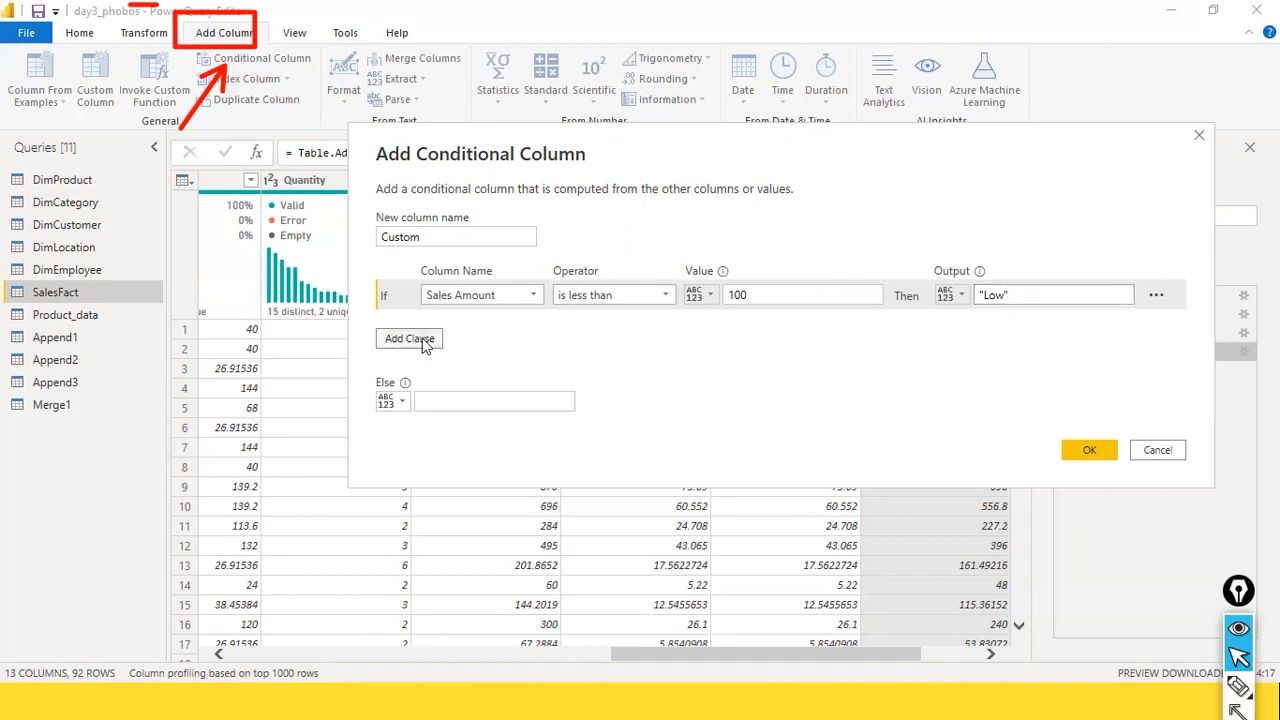
left_click(423, 338)
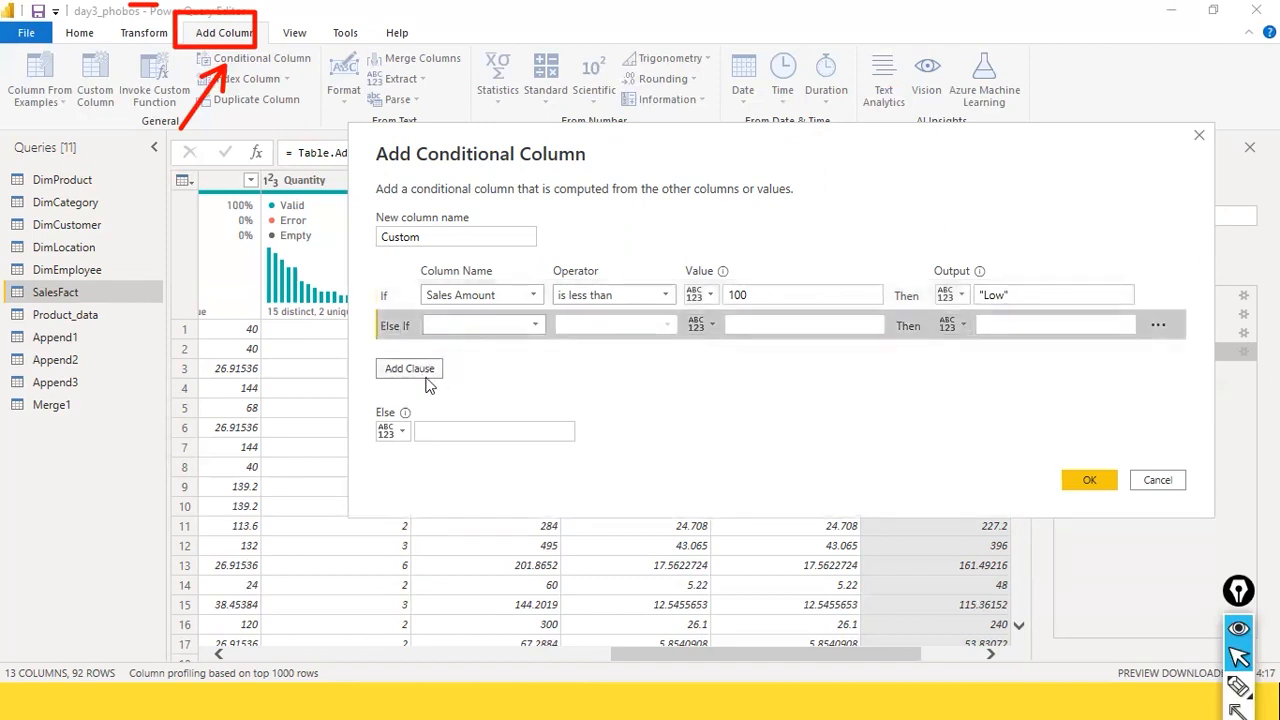
key("ctrl+shift+9")
left_click_drag(620, 370, 454, 366)
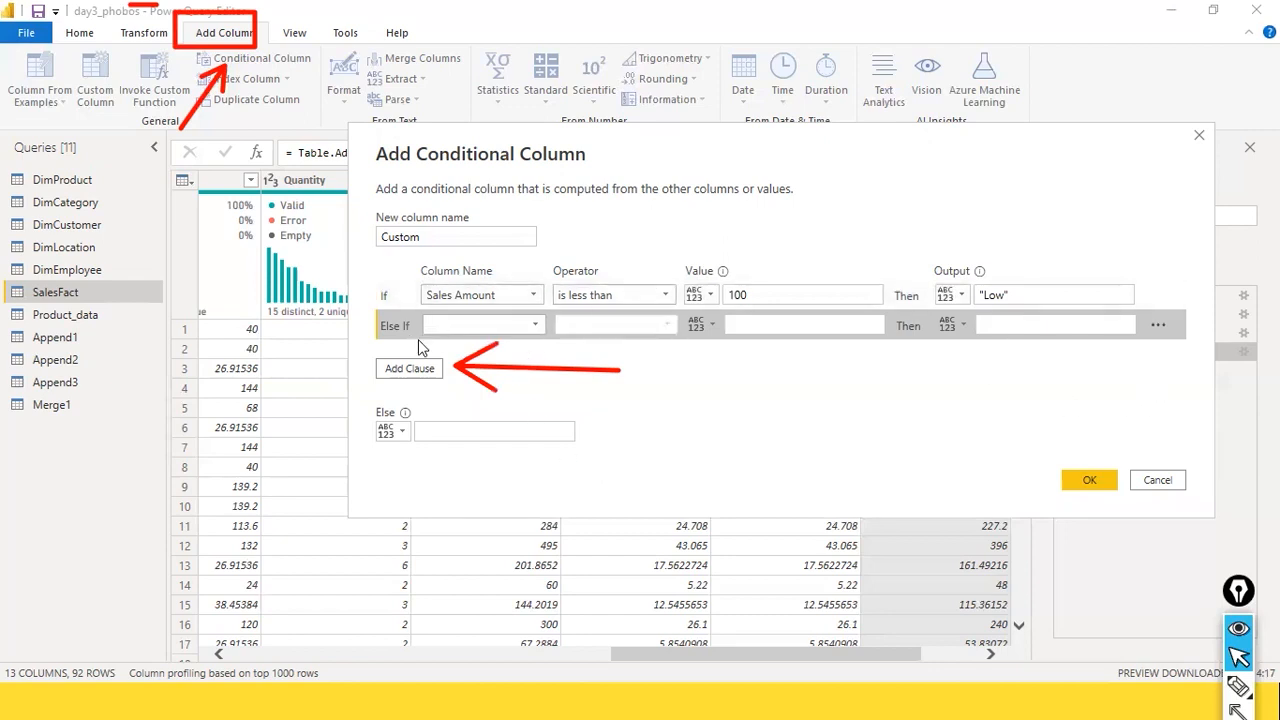
Step: Define the Else If clause as Sales Amount is greater than 100, with the output "Medium" in quotation marks
left_click(534, 327)
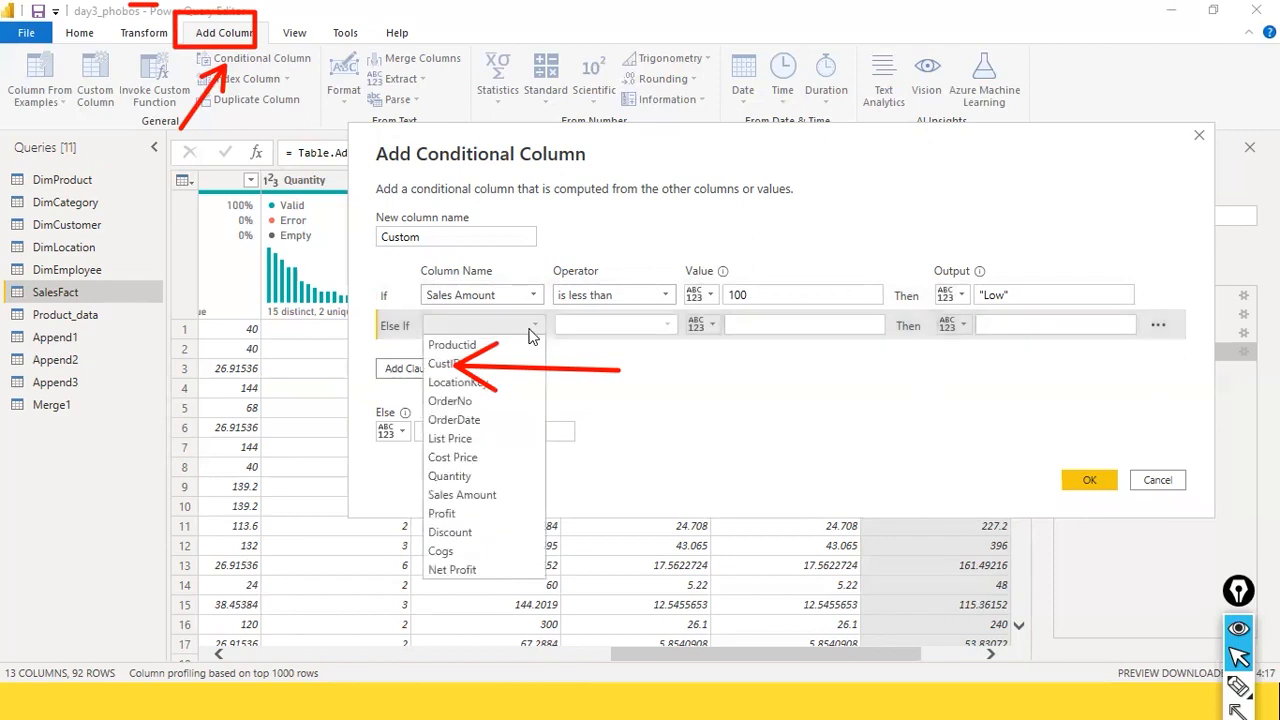
left_click(462, 495)
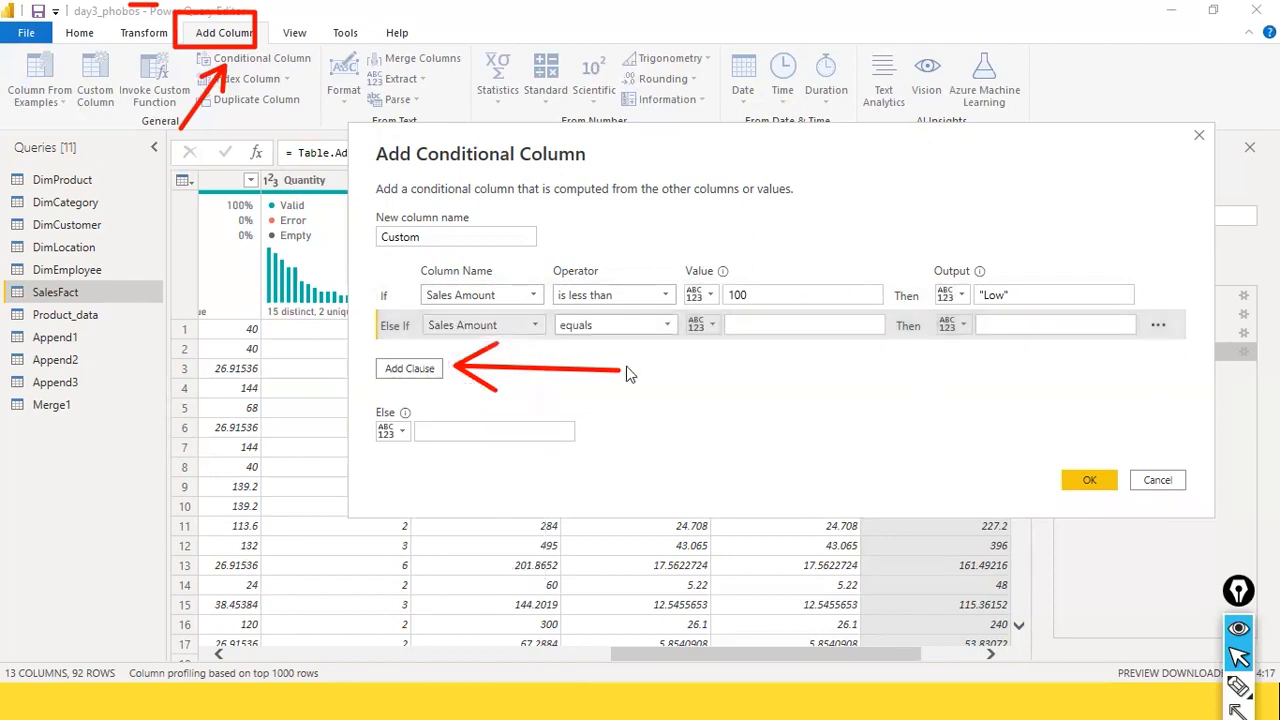
left_click(669, 325)
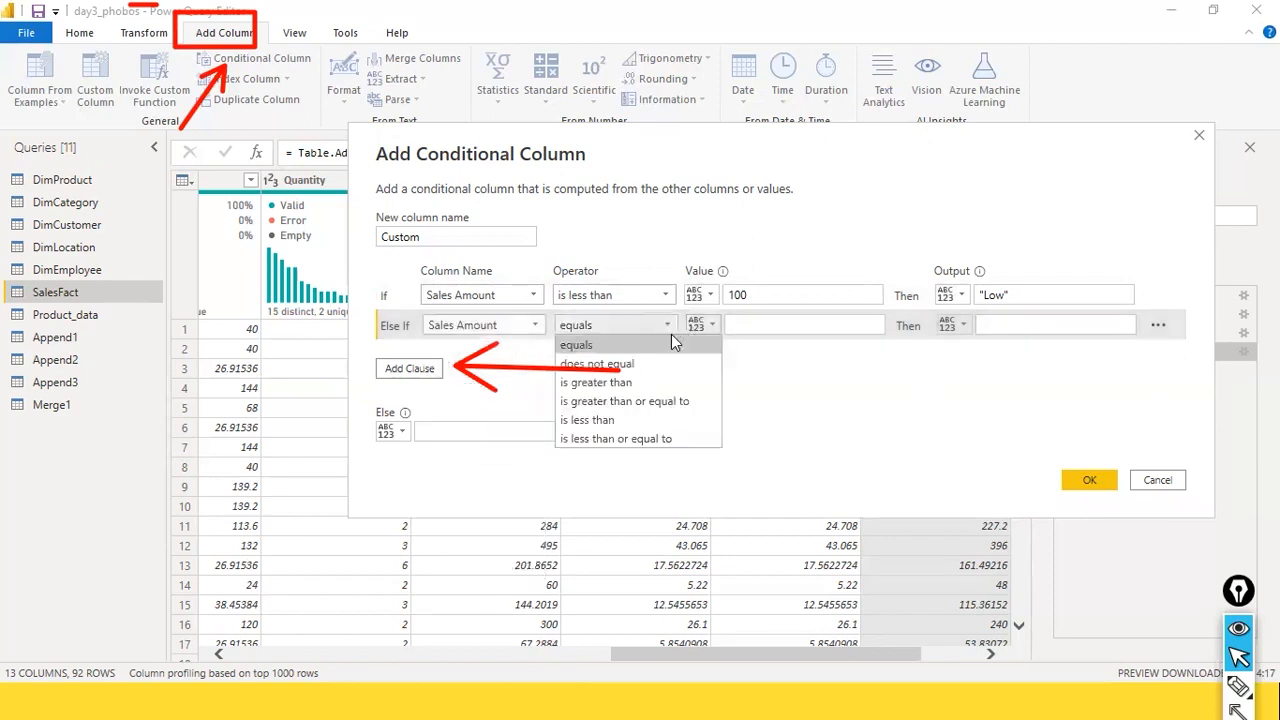
left_click(667, 388)
left_click(762, 326)
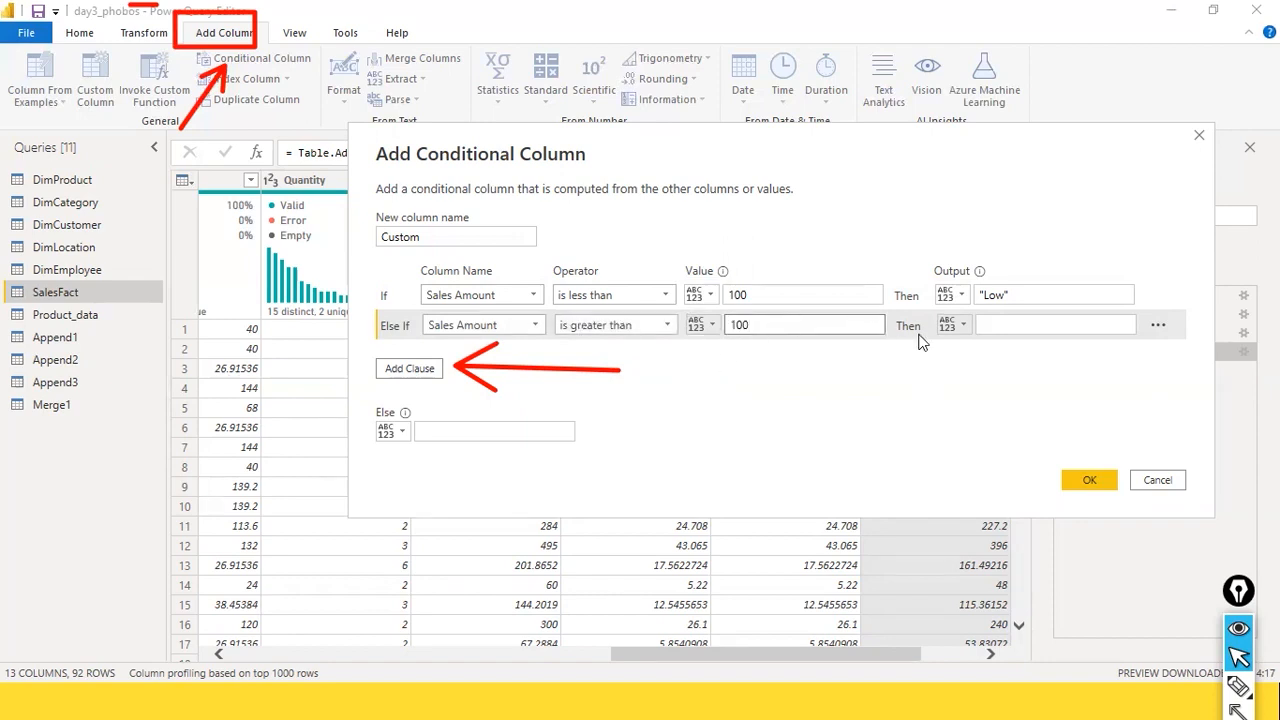
left_click(1030, 323)
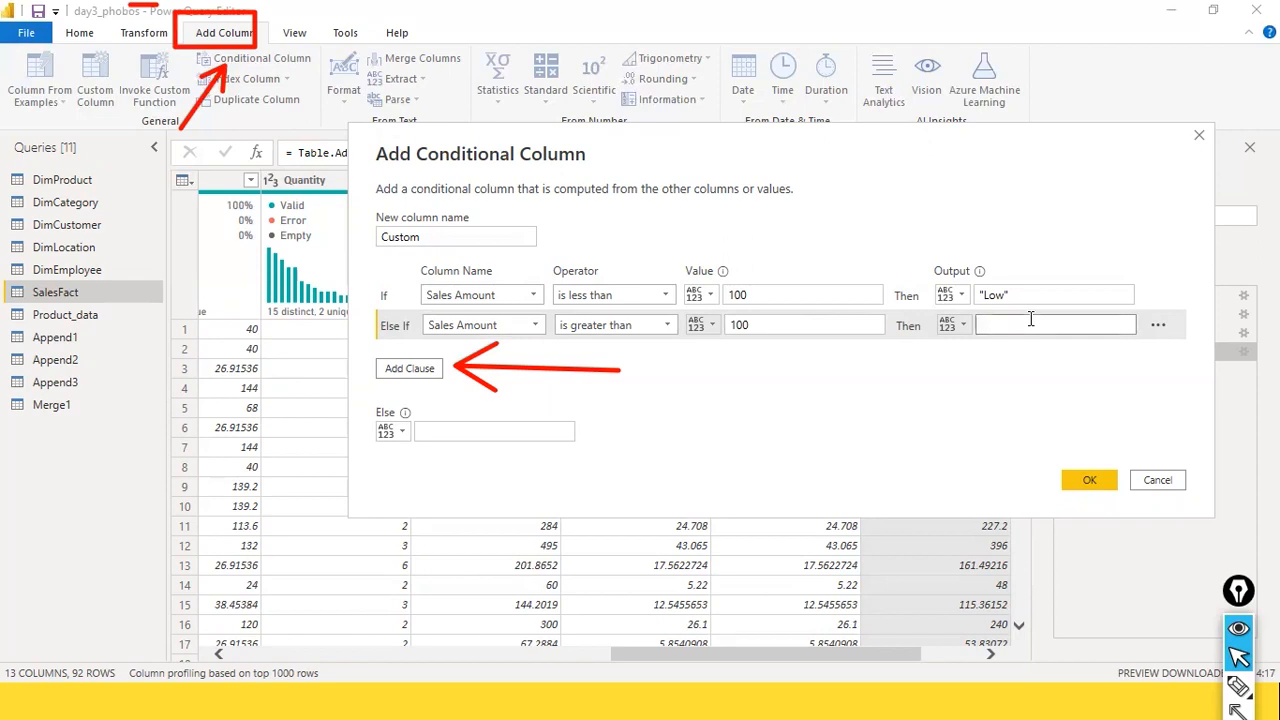
type("\"Medium\"")
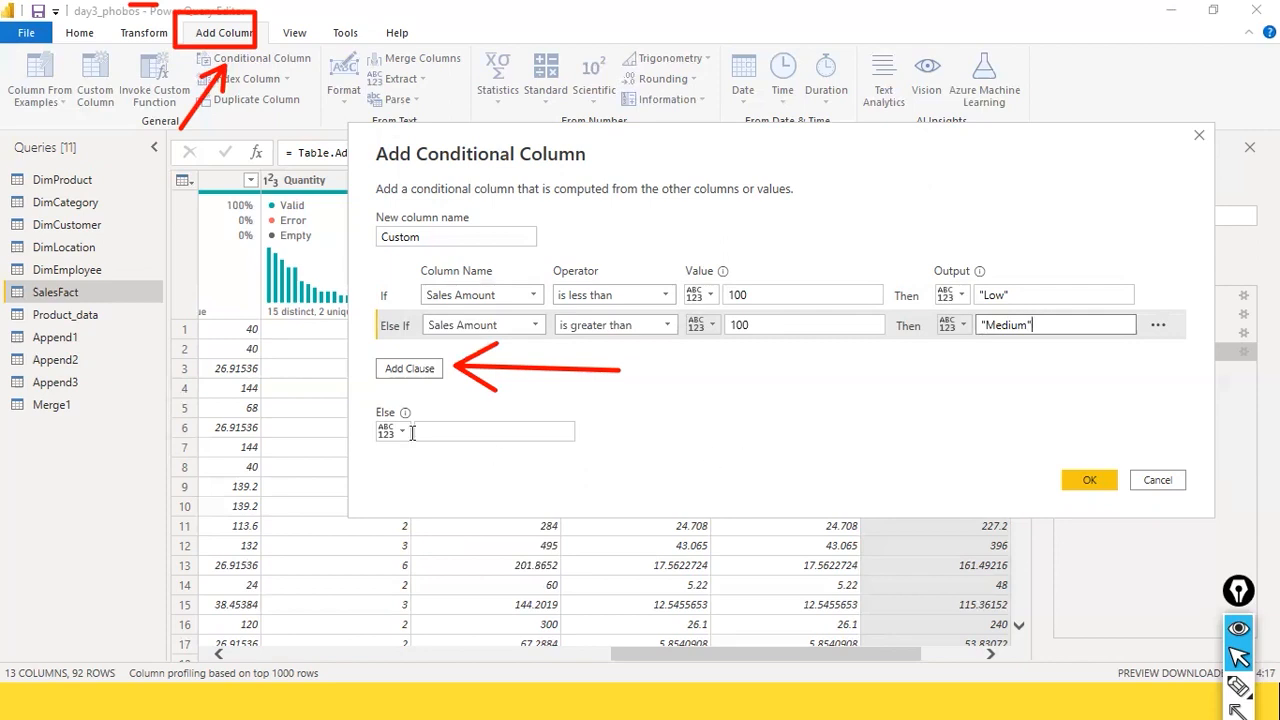
Step: Add a third clause to the conditional column, as an Else If testing the Sales Amount column
left_click(398, 370)
left_click(536, 356)
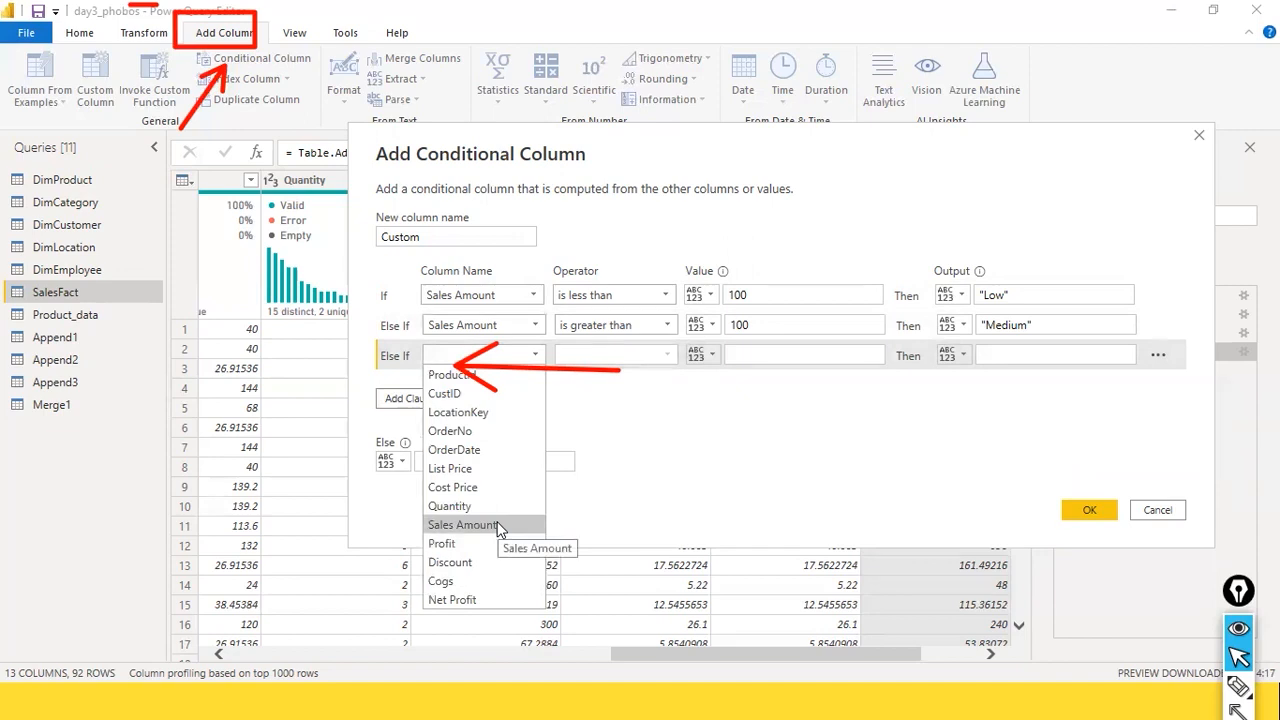
left_click(500, 525)
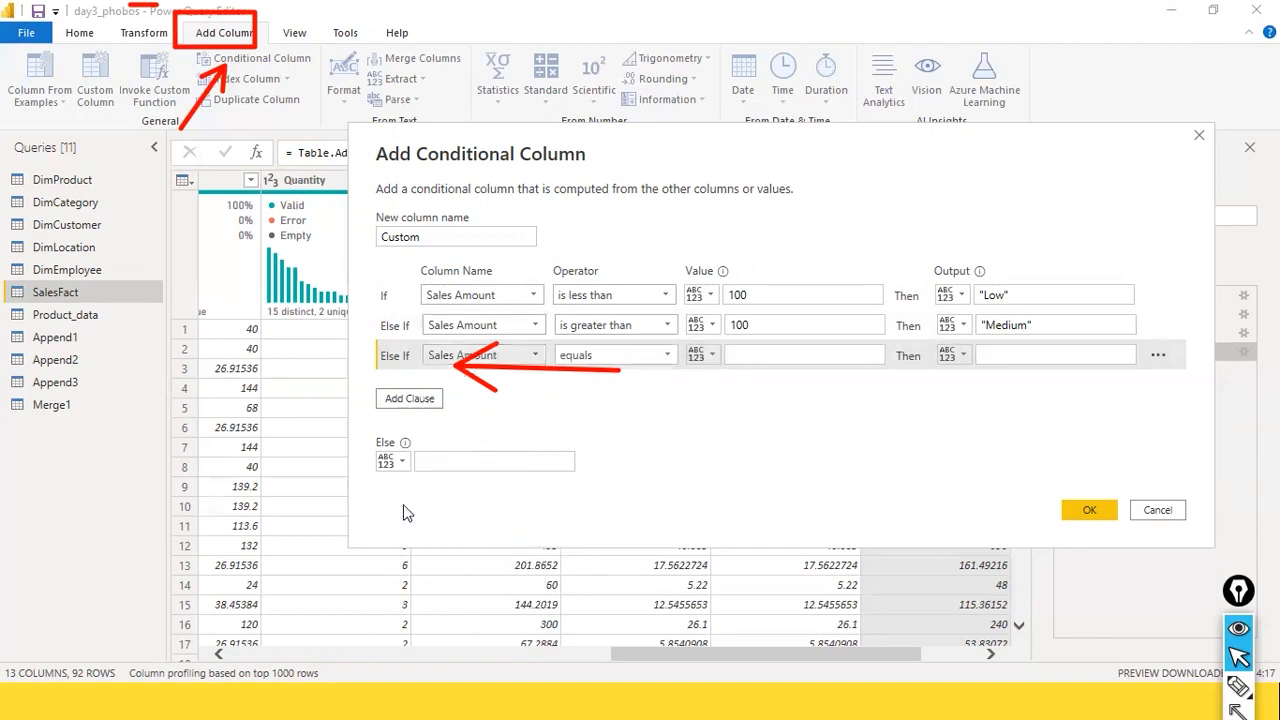
left_click(671, 358)
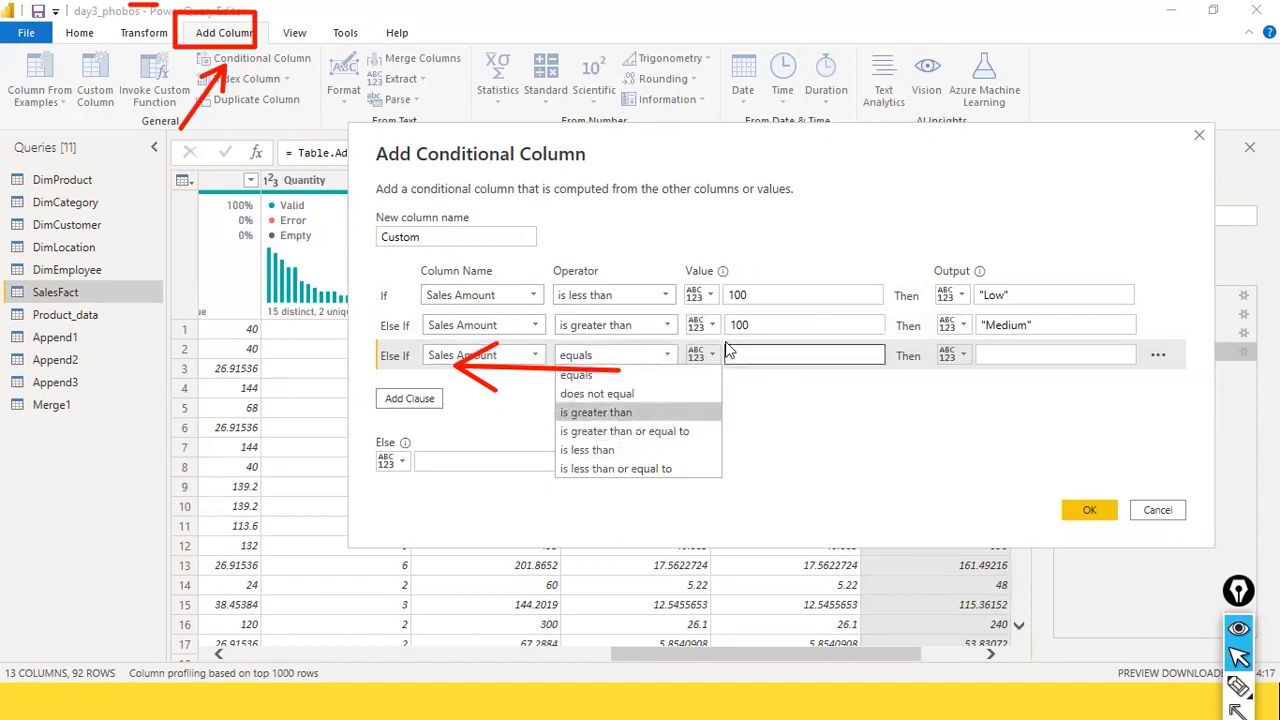
Step: Set the operator of the "Medium" clause to is greater than or equal to
left_click(660, 327)
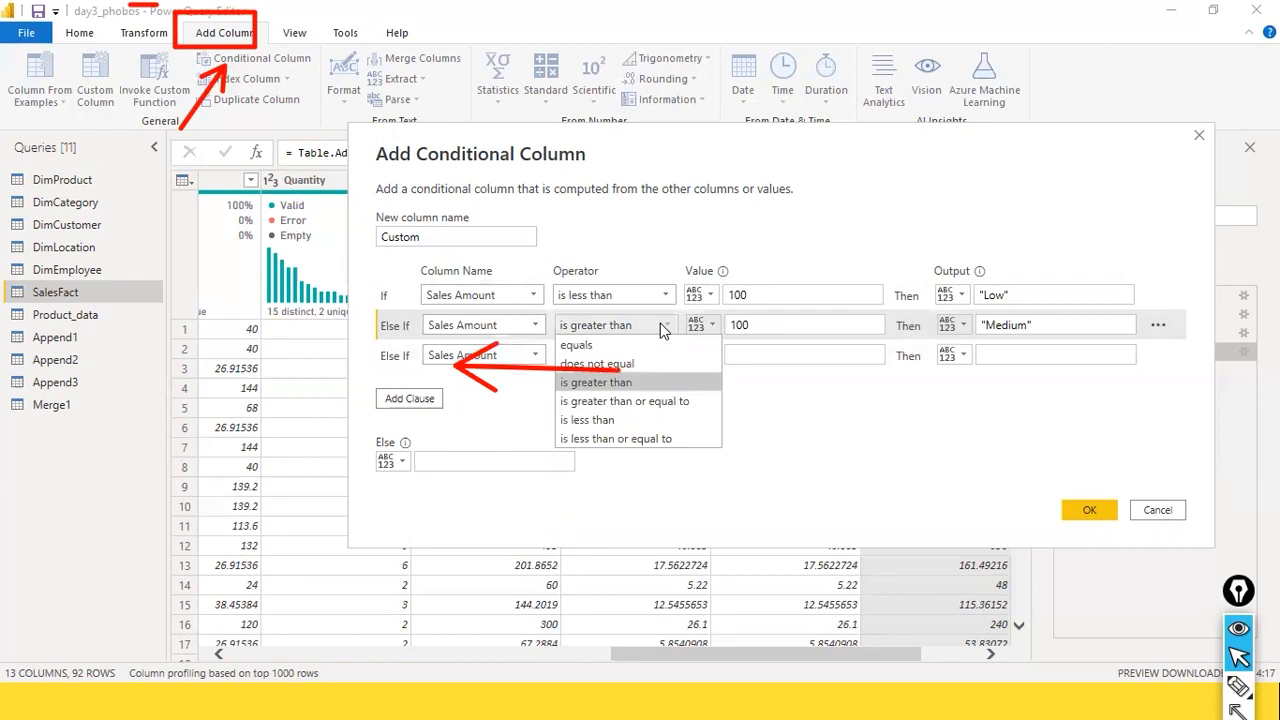
left_click(662, 326)
left_click(664, 326)
left_click(680, 401)
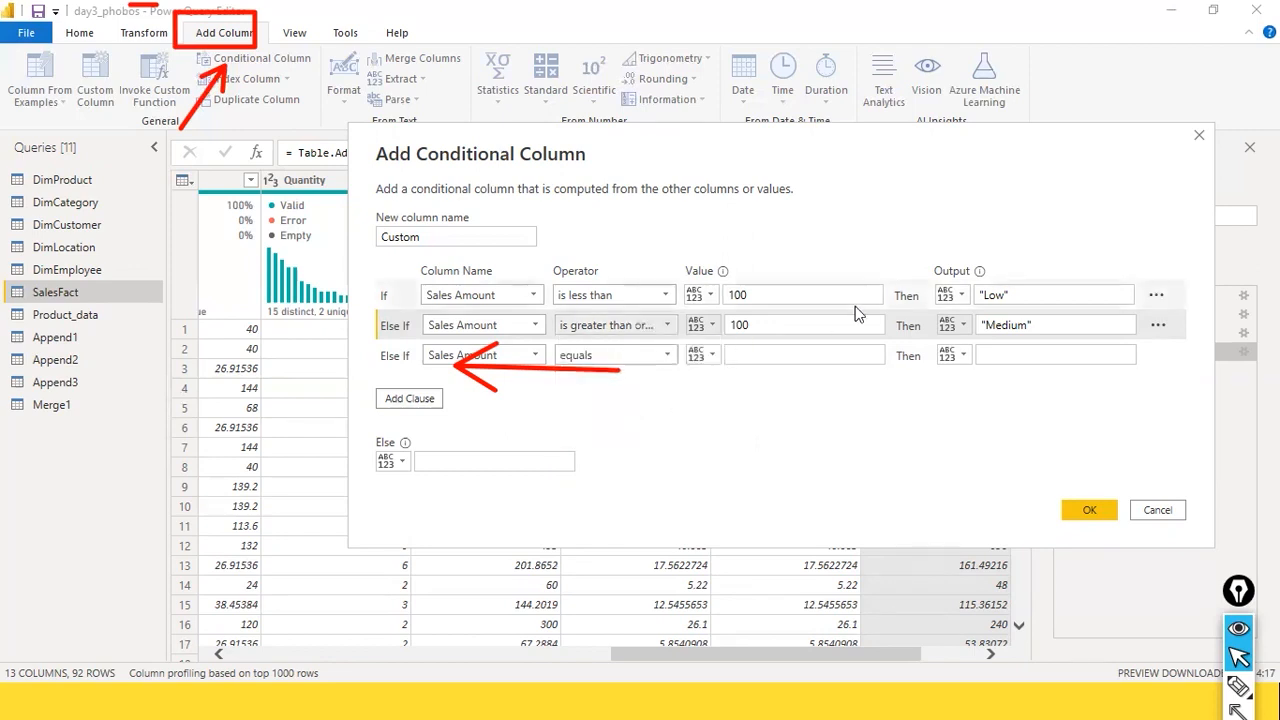
Step: Review the delete and reorder options available for the "Medium" clause without applying any
left_click(1157, 325)
left_click(1157, 327)
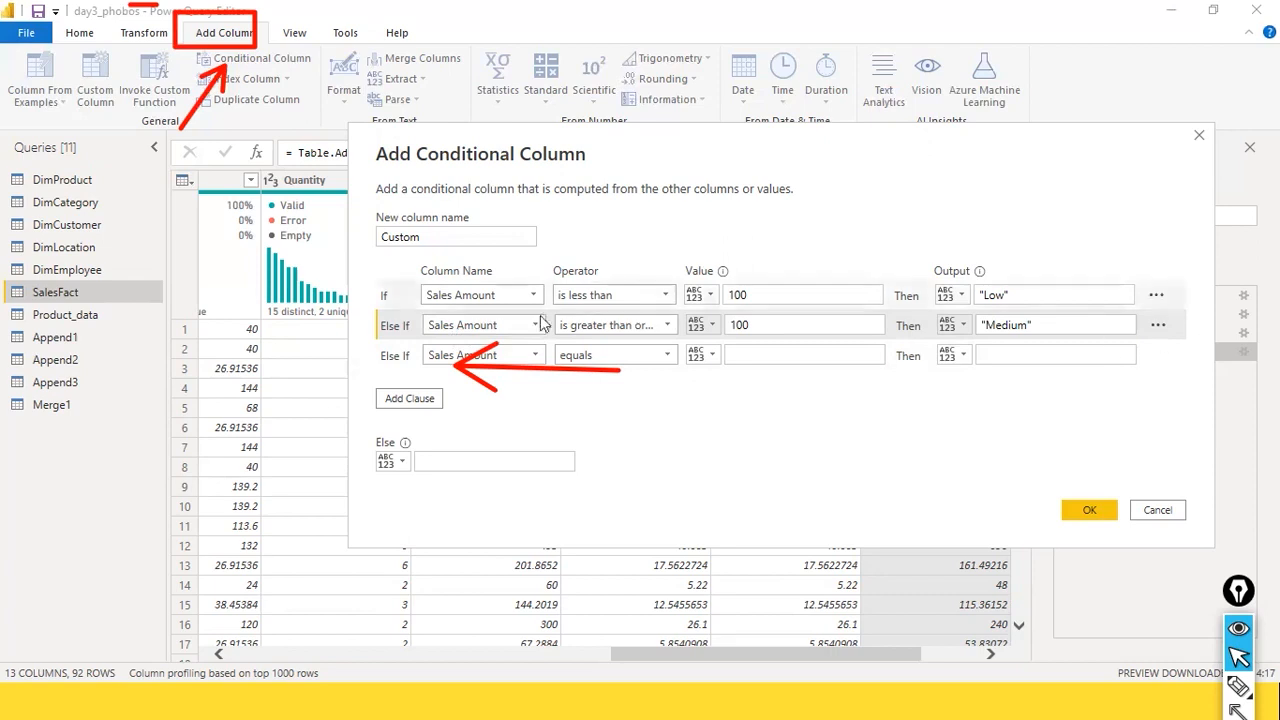
left_click(1158, 327)
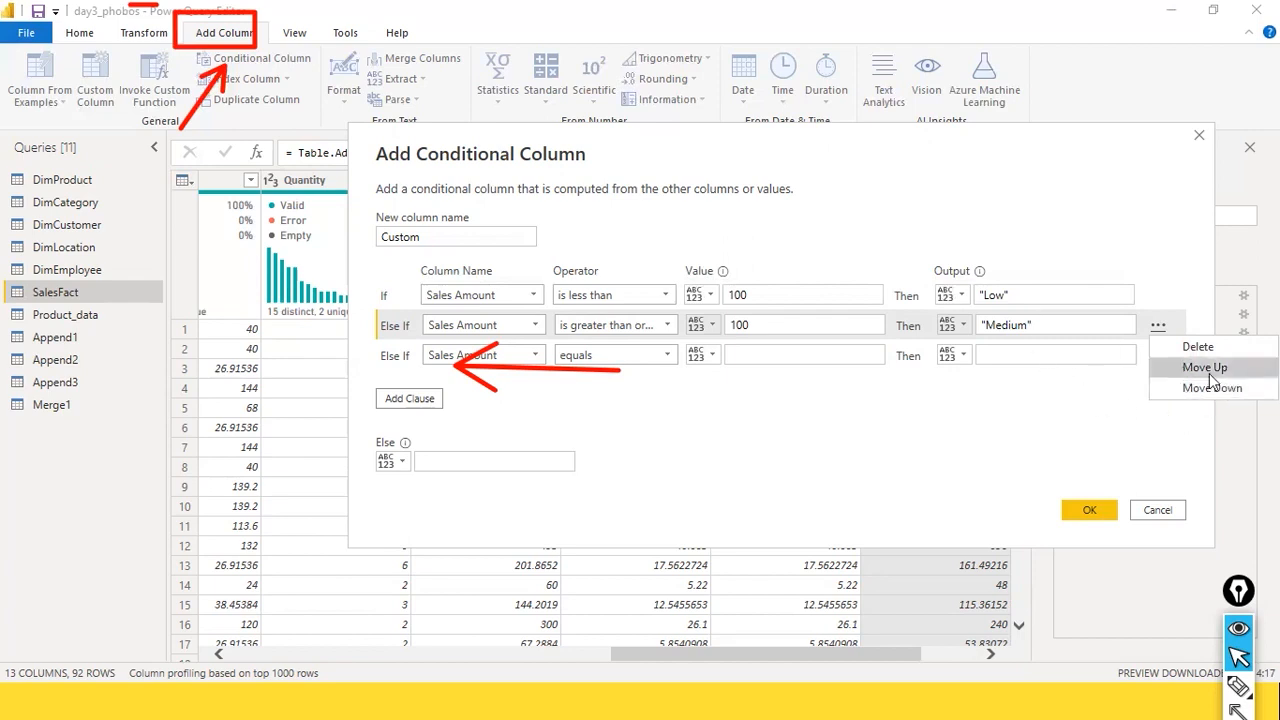
left_click(1129, 273)
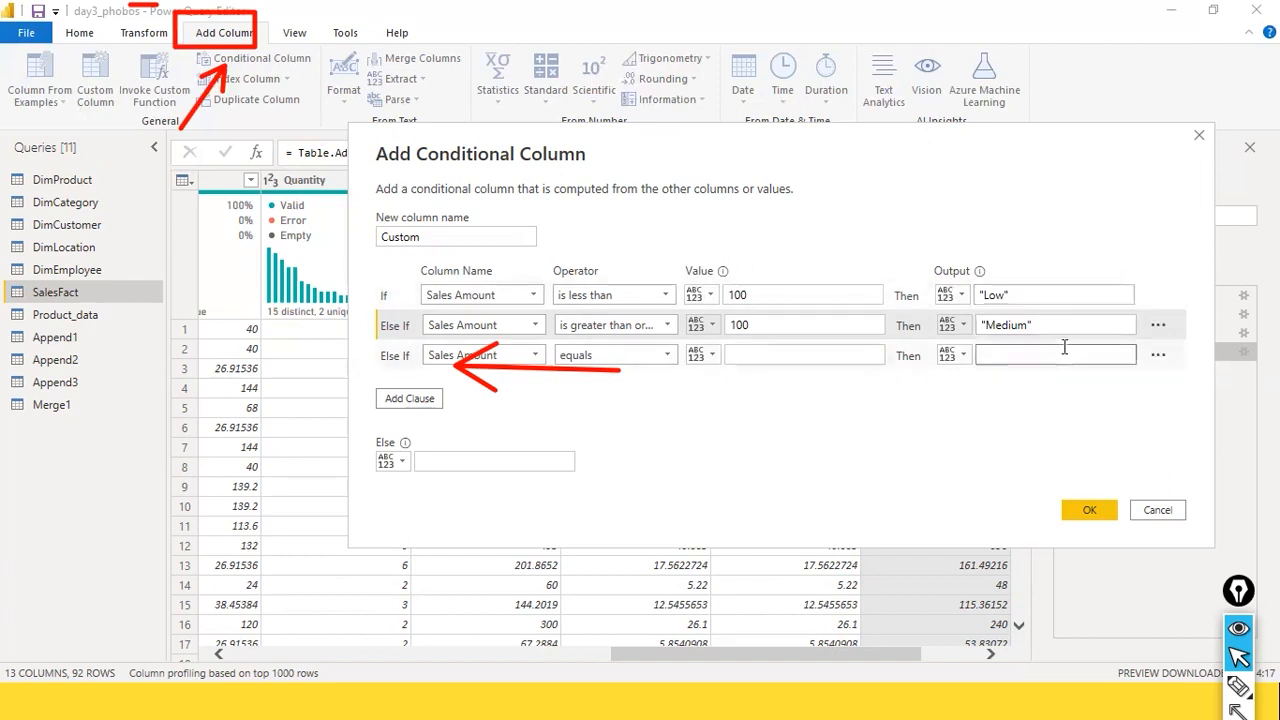
Step: Set the comparison value of the third clause to 500
left_click(828, 360)
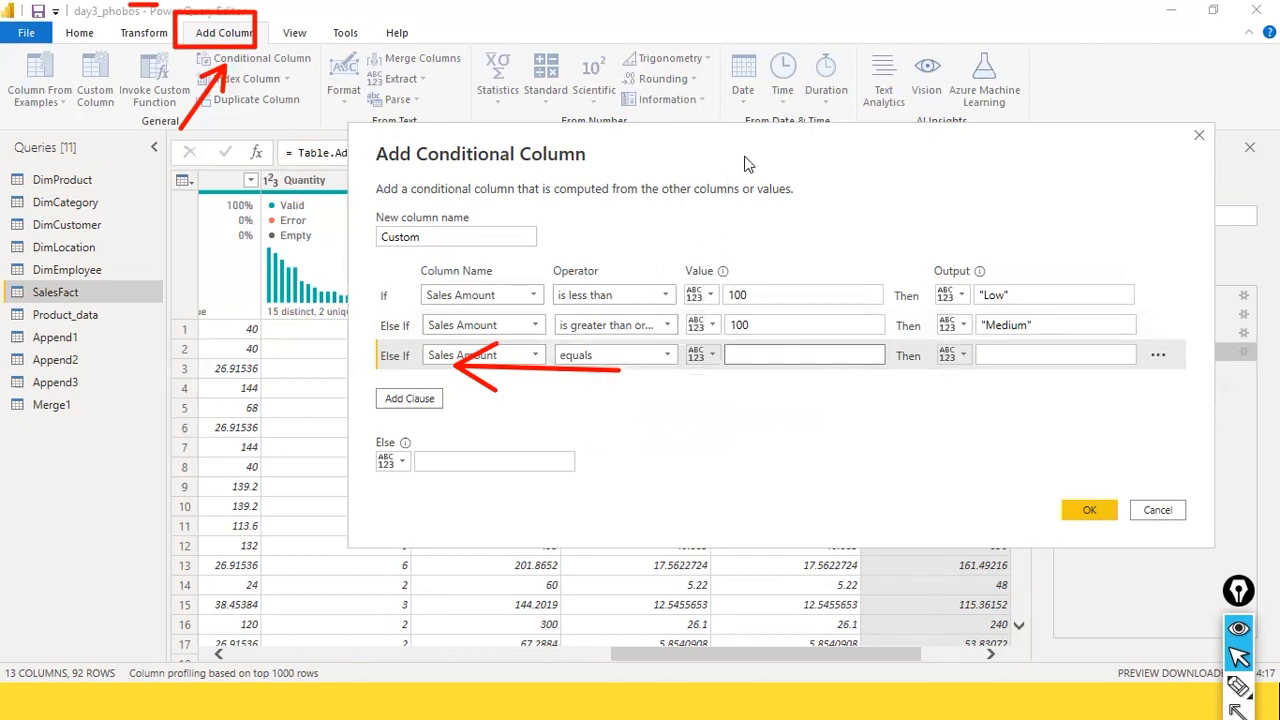
left_click_drag(745, 163, 913, 95)
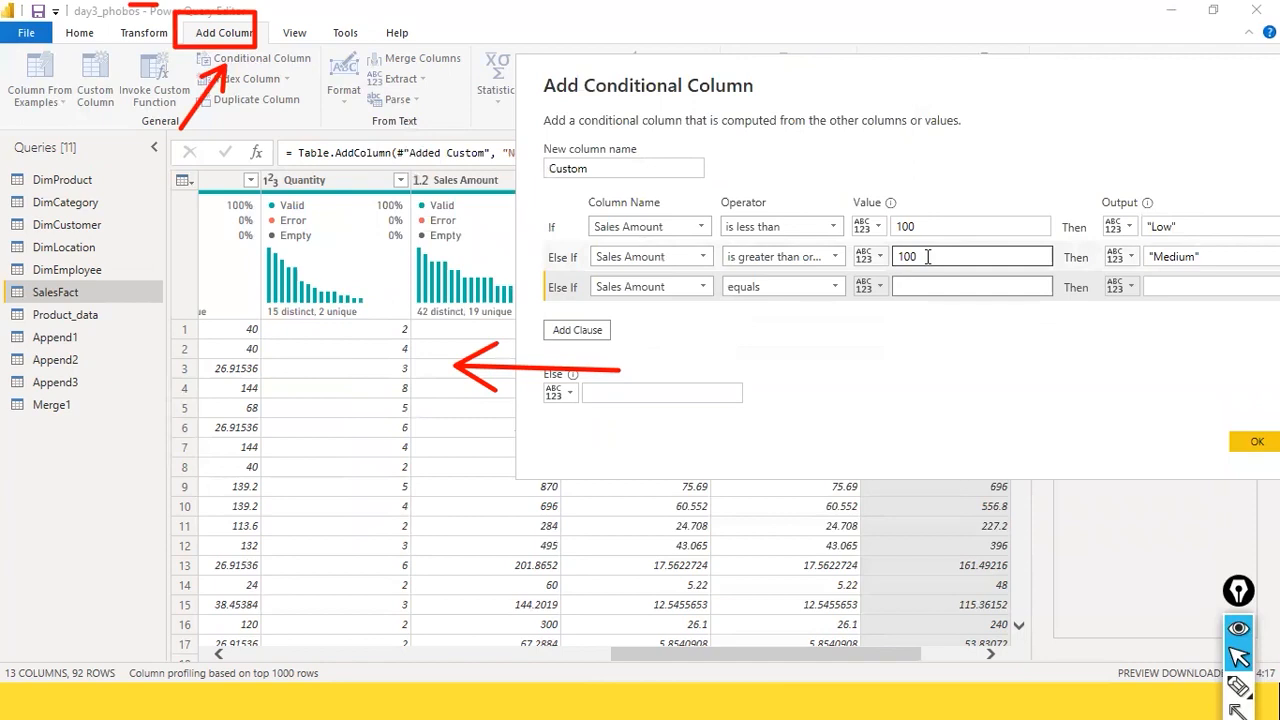
type("1")
double_click(910, 286)
type("500")
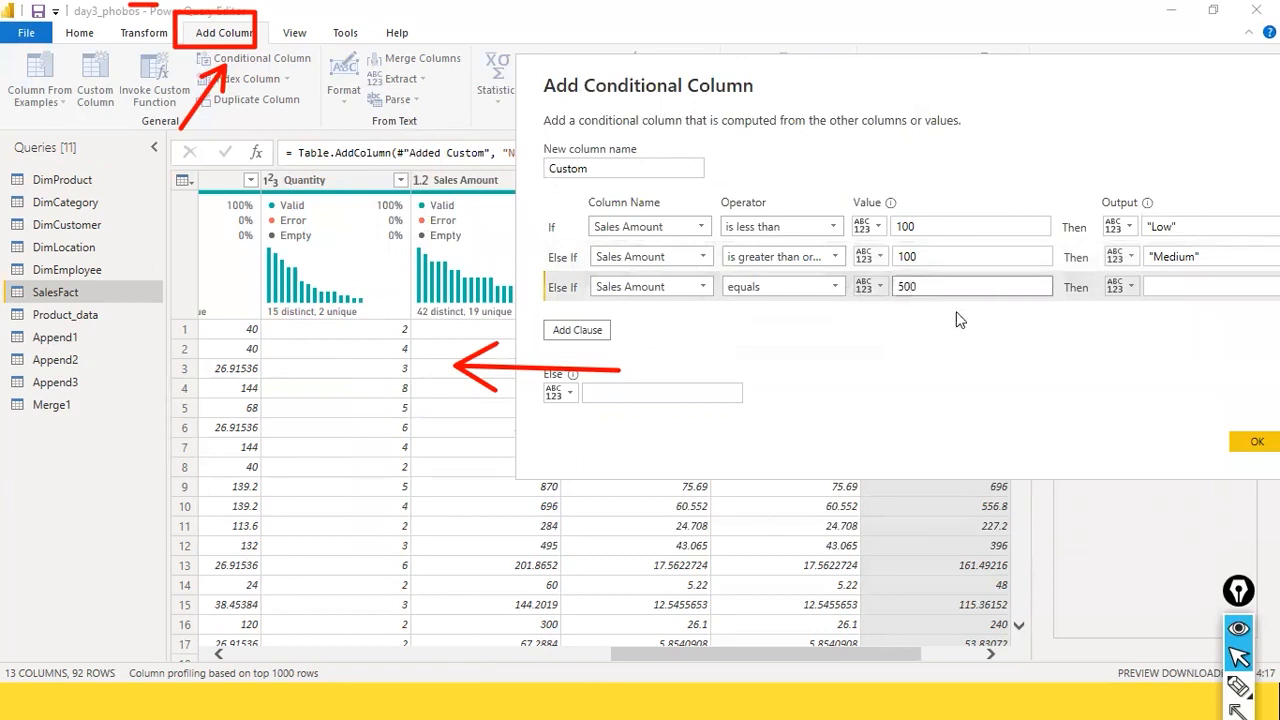
Step: Set the third clause's output to "High" with quotation marks and create the conditional column
left_click_drag(1057, 71, 743, 81)
left_click(888, 300)
type("\"")
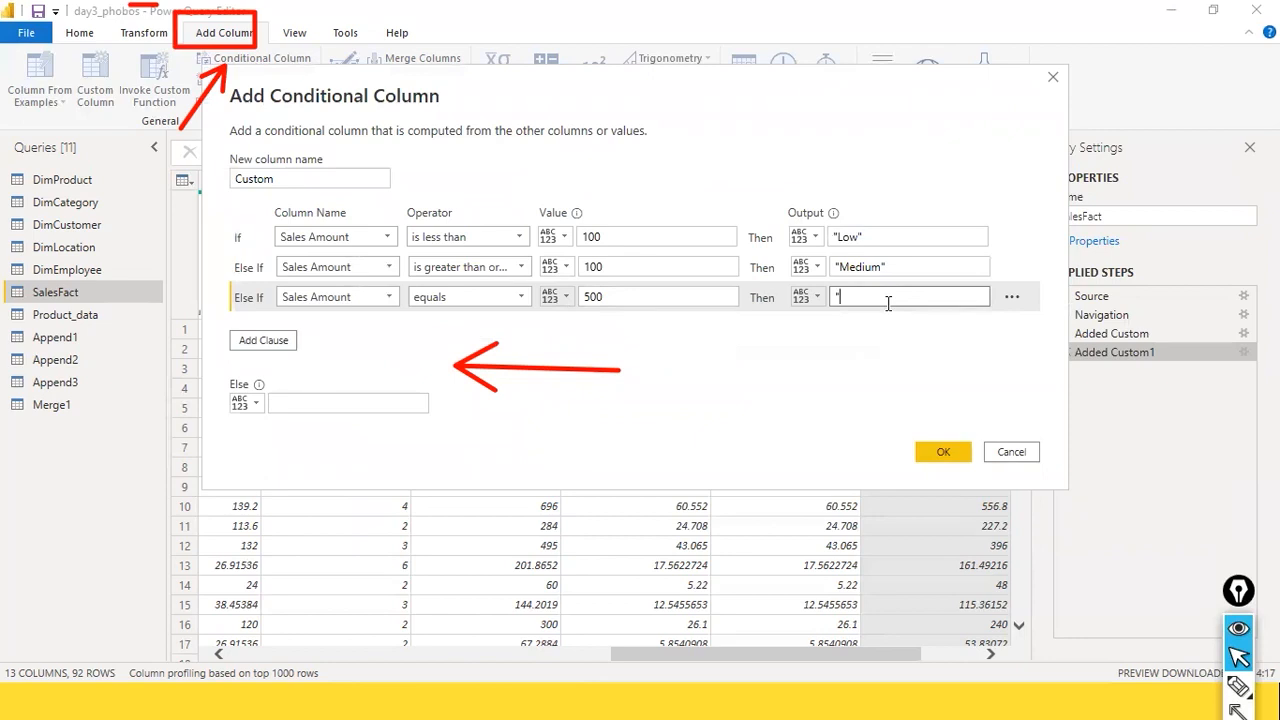
type("High\"")
left_click_drag(589, 91, 698, 99)
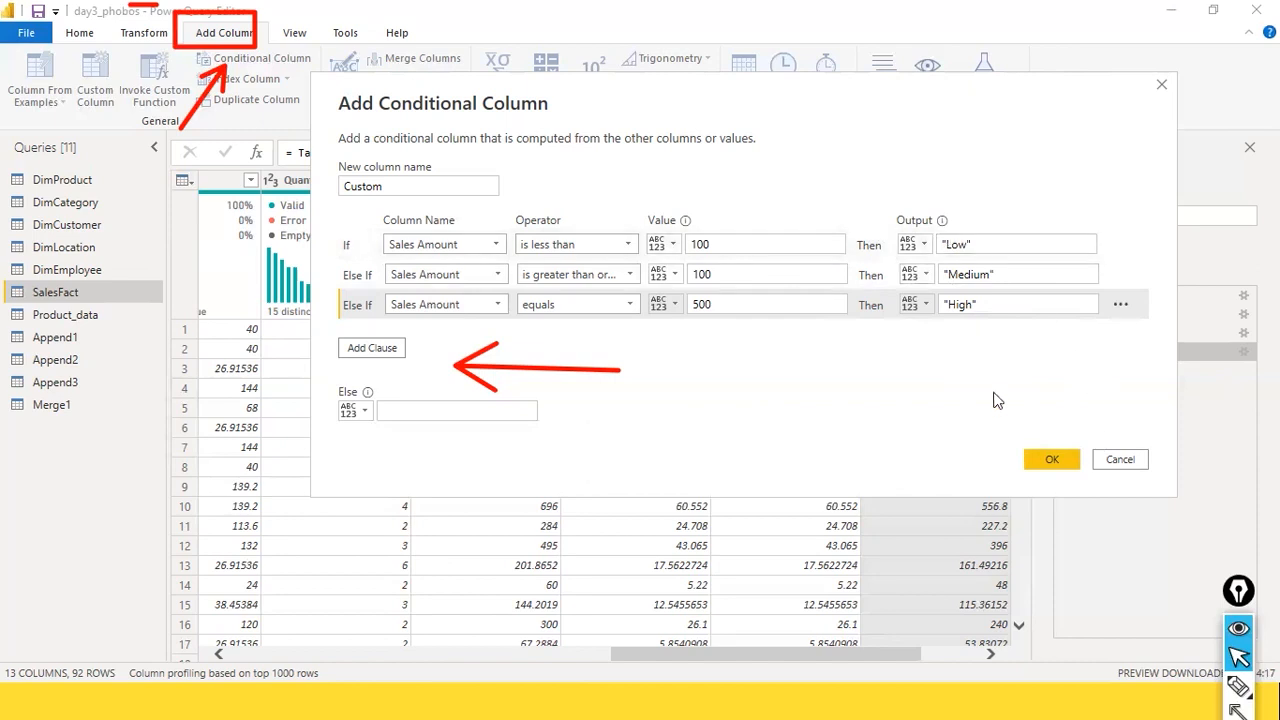
left_click(1050, 460)
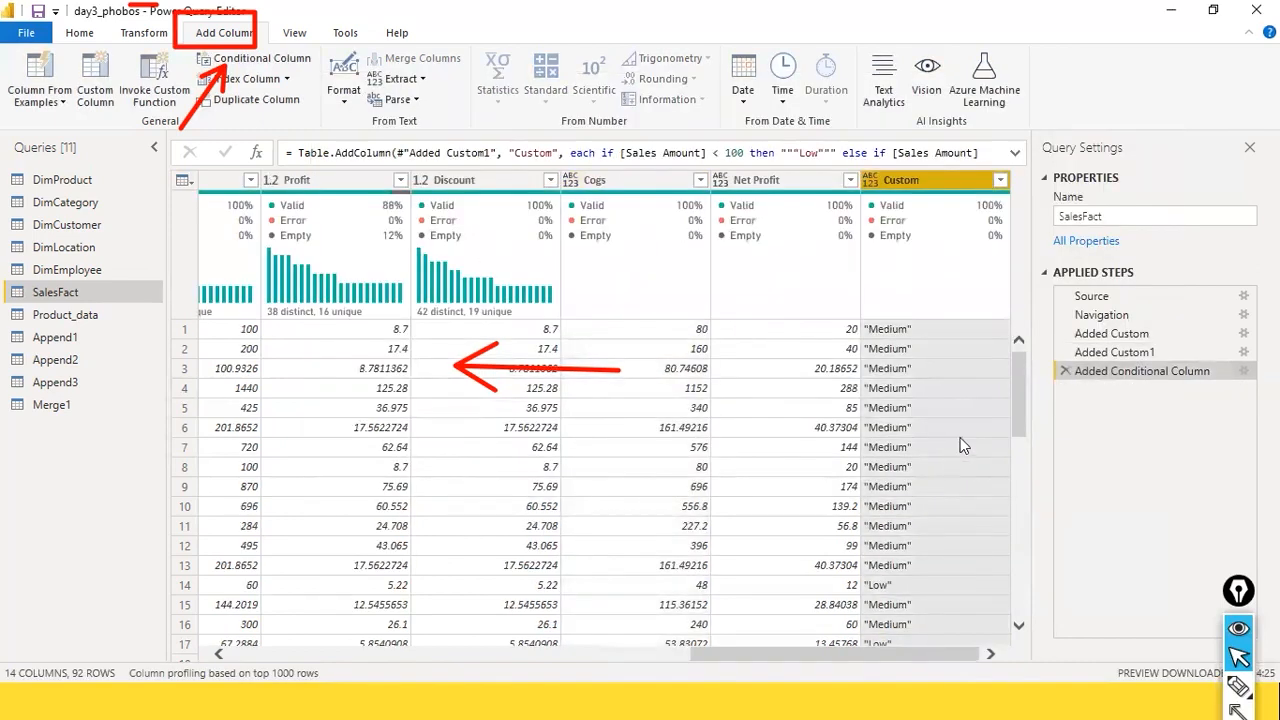
Step: Inspect the rows of the Custom column and compare the results of the Added Custom1 and Added Conditional Column steps
scroll(965, 510, "down", 5)
scroll(965, 510, "up", 5)
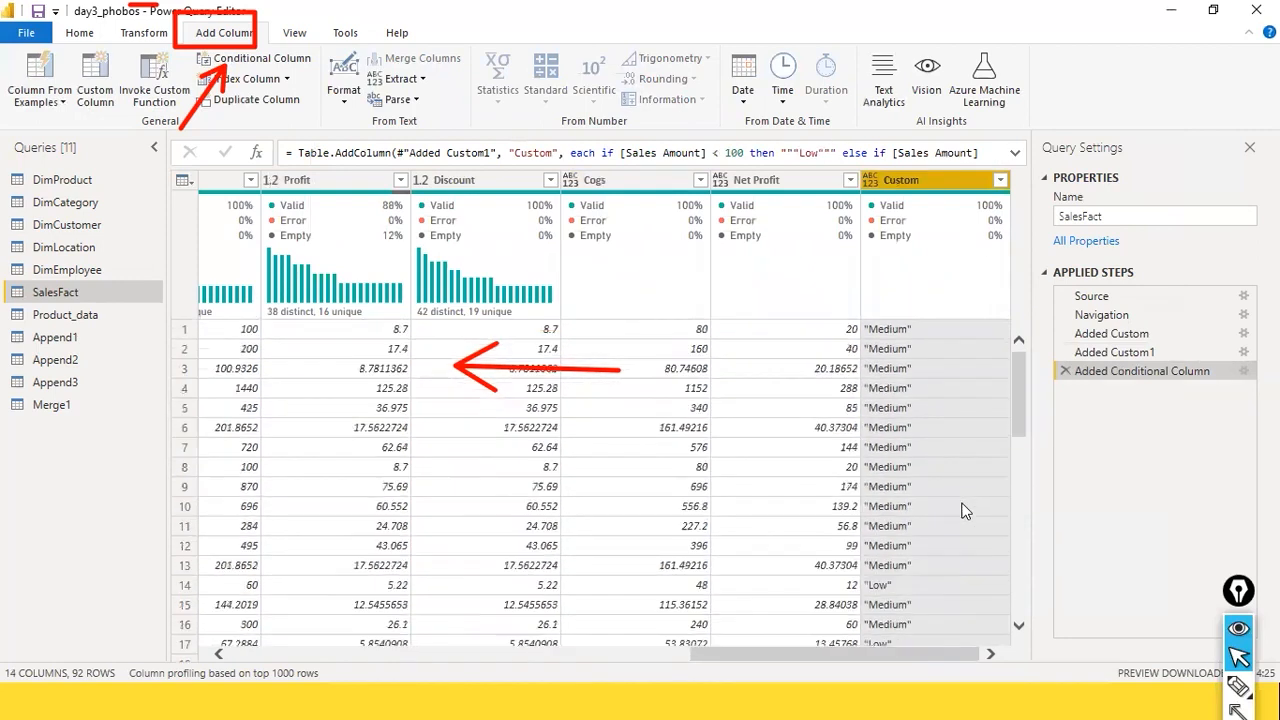
left_click(1142, 352)
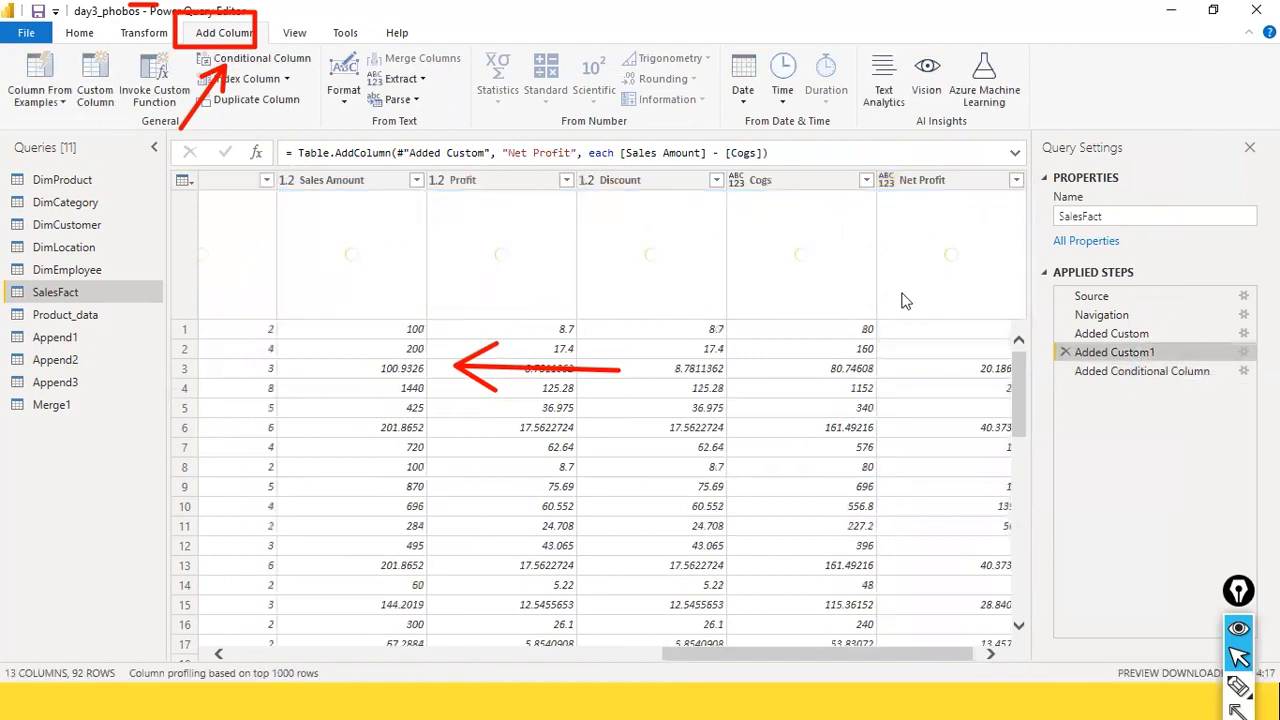
left_click(1120, 371)
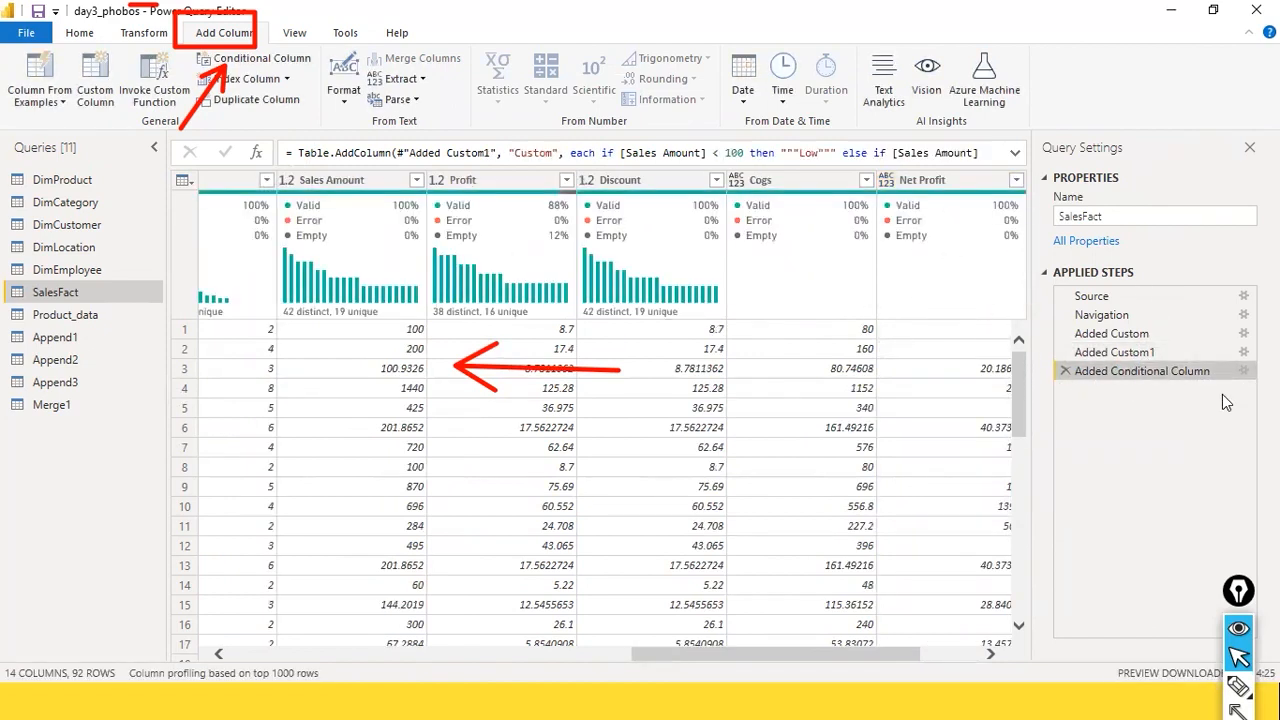
left_click(1108, 356)
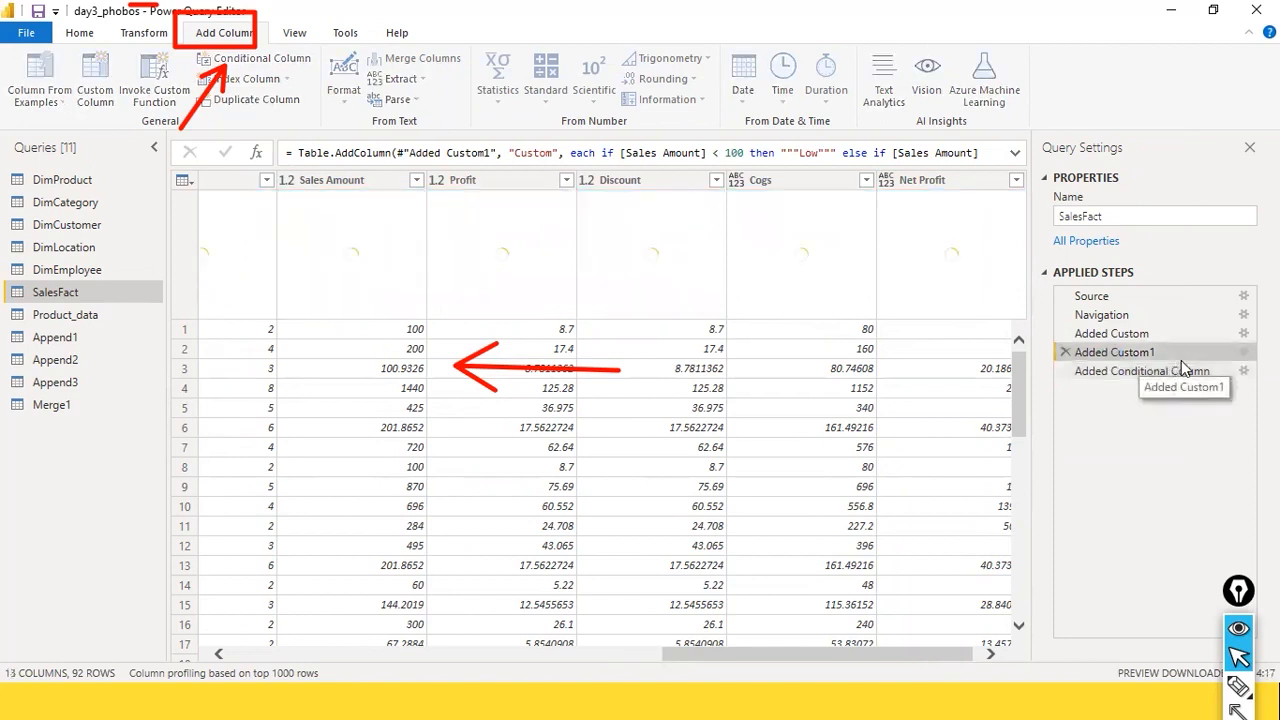
Step: Examine the Added Custom step's Cogs formula, including its Table.AddColumn function, dbo_SalesFact table reference and Cost Price times Quantity expression
left_click(1130, 336)
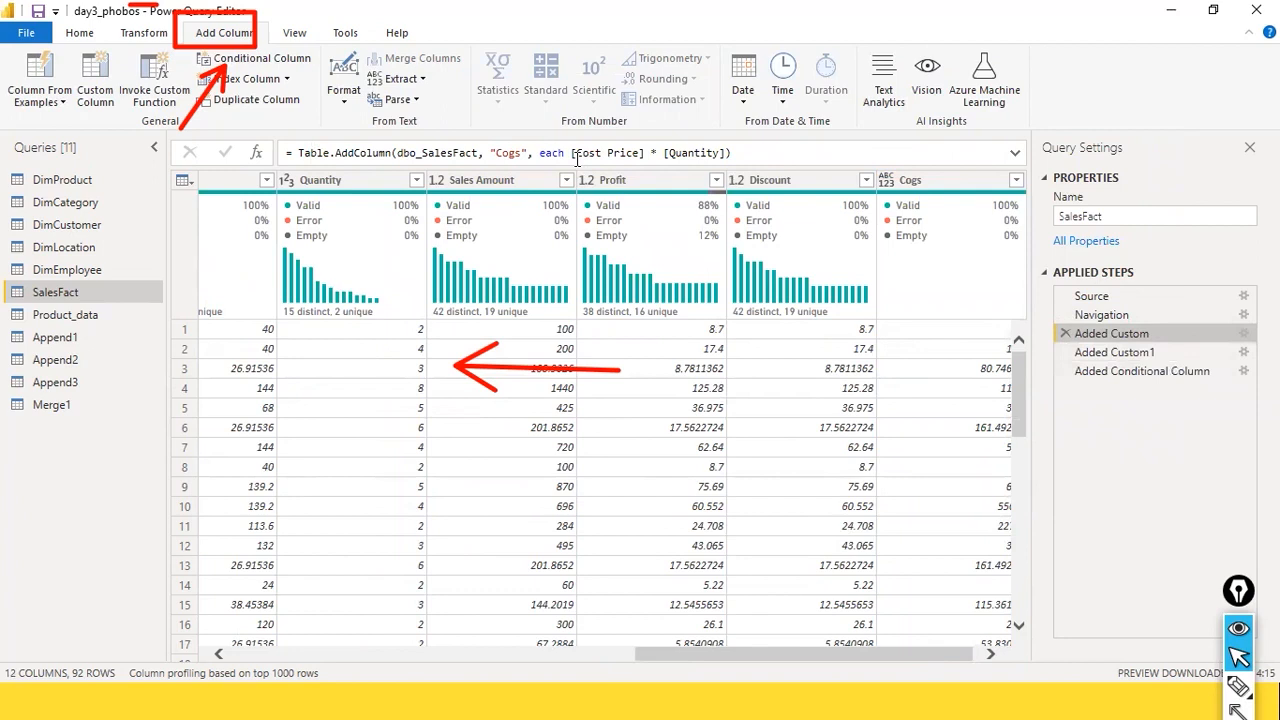
double_click(350, 153)
left_click(514, 153)
left_click(606, 153)
left_click(702, 153)
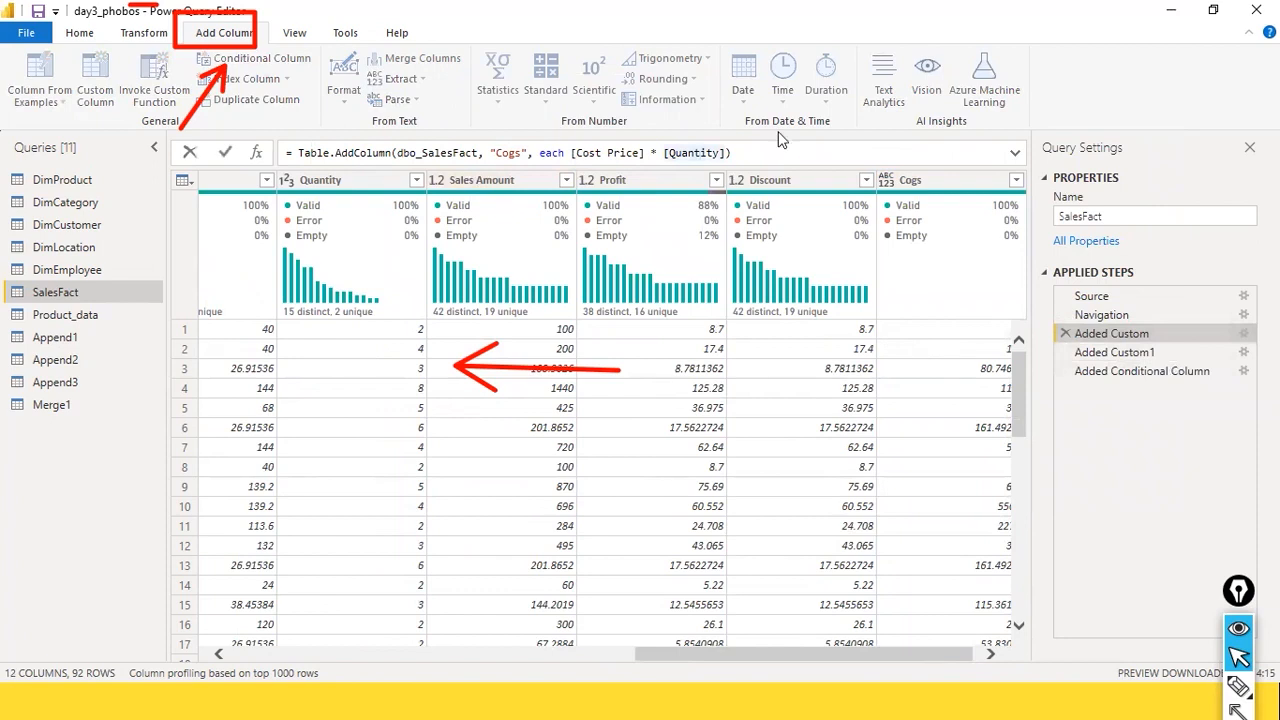
mouse_move(306, 145)
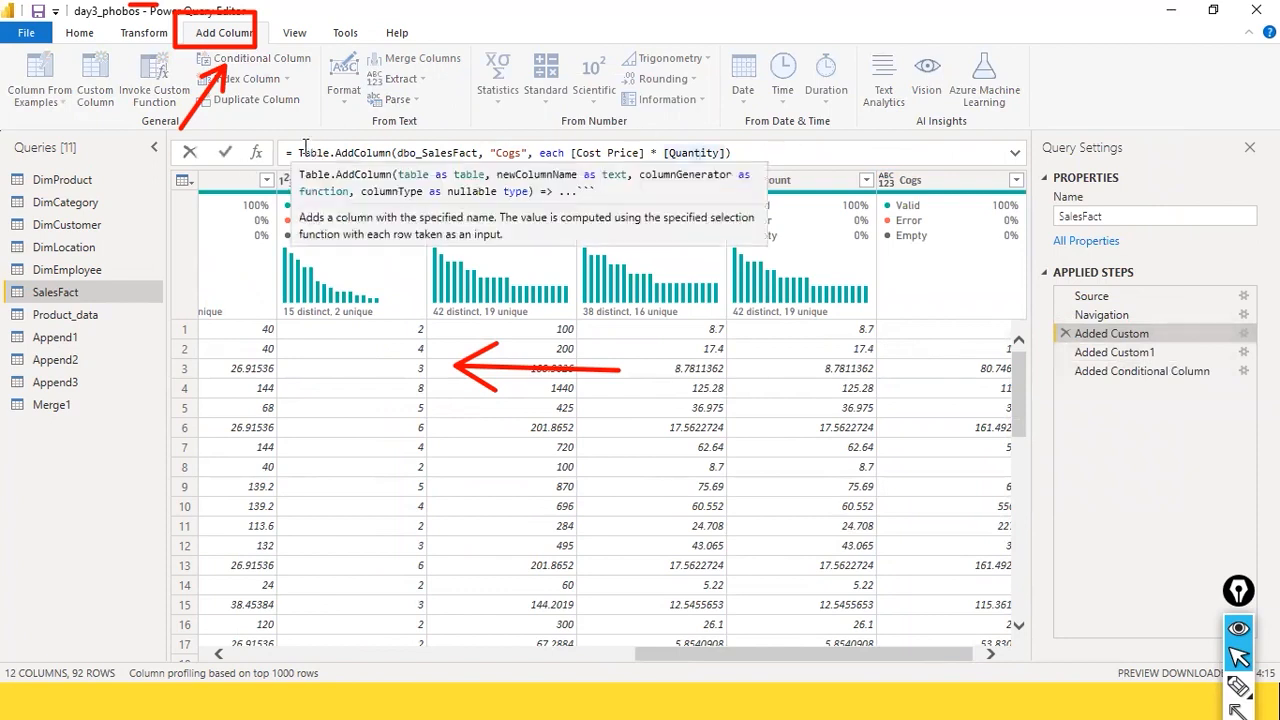
left_click_drag(299, 153, 401, 153)
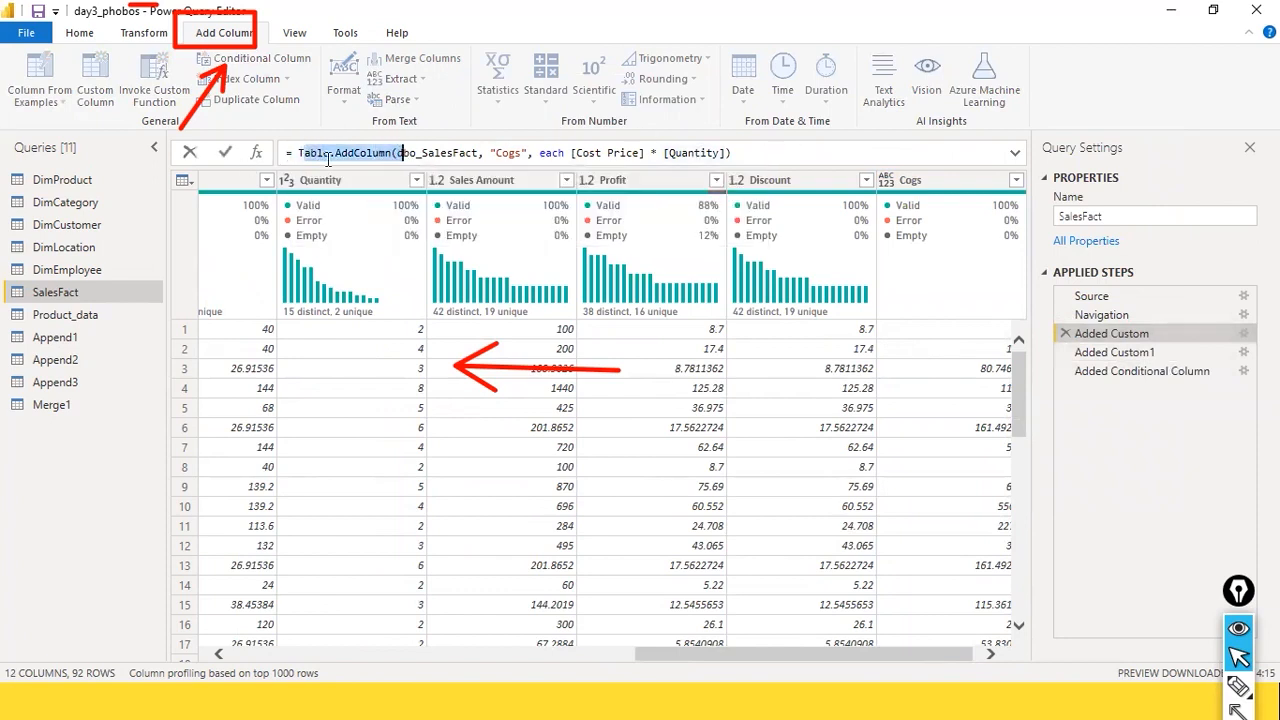
mouse_move(415, 150)
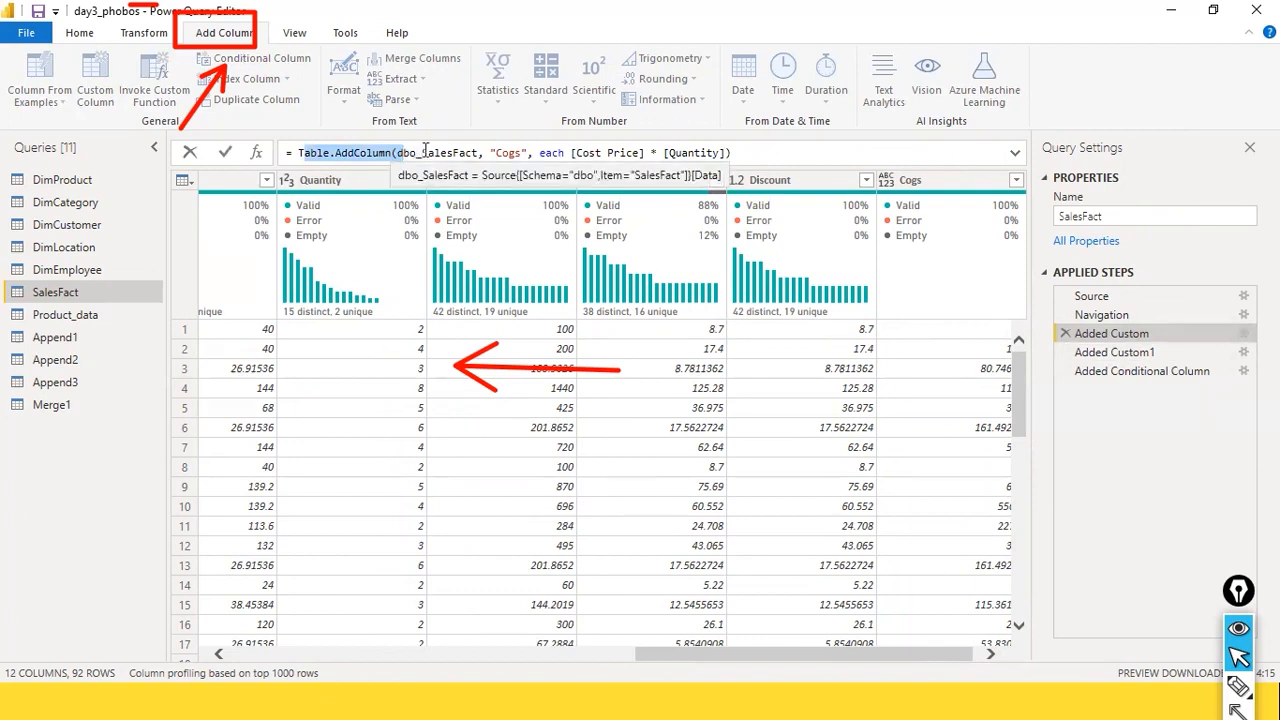
left_click(341, 153)
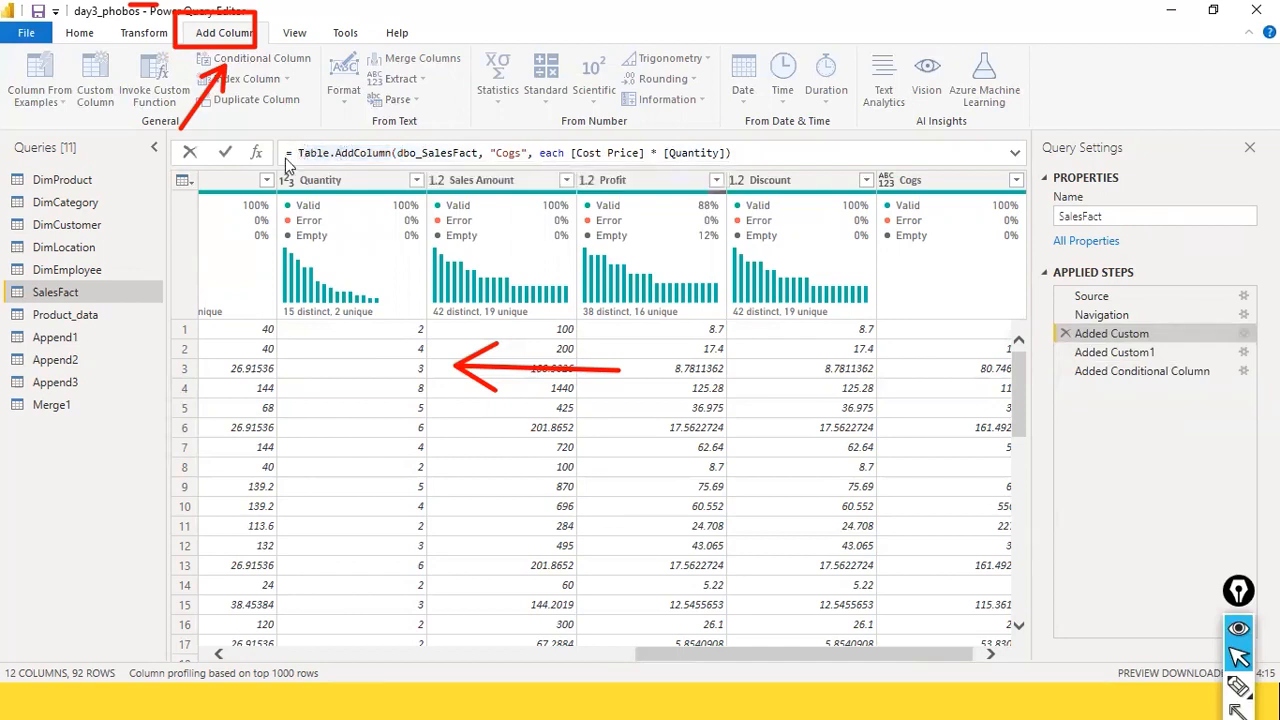
left_click_drag(287, 153, 402, 153)
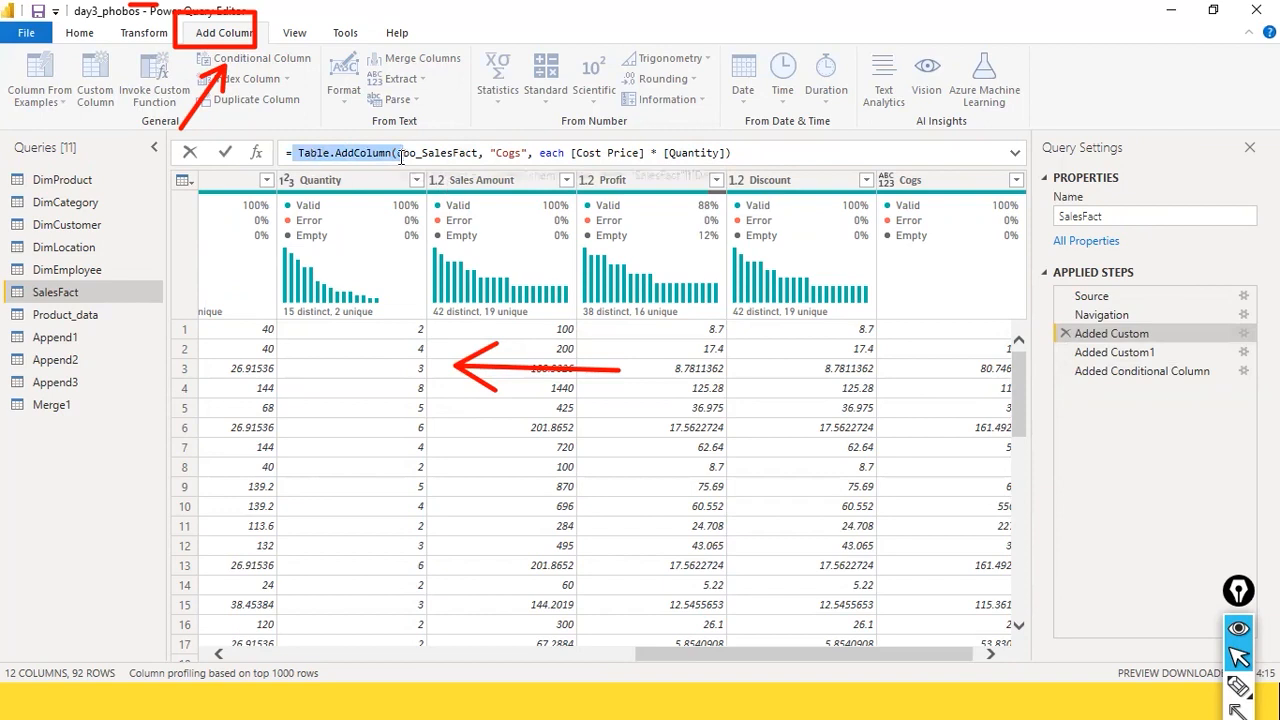
Step: Review the Net Profit formula, and show the full Added Conditional Column formula together with the Custom column's values
left_click(1112, 353)
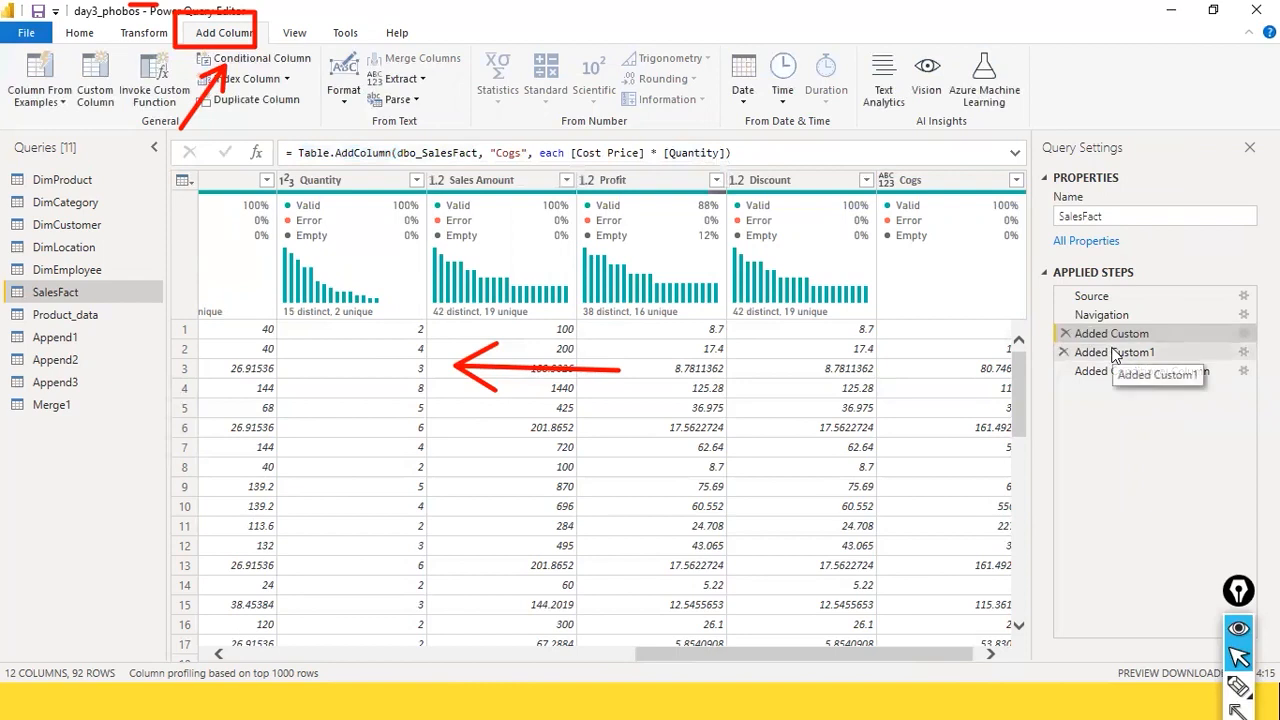
left_click(1100, 356)
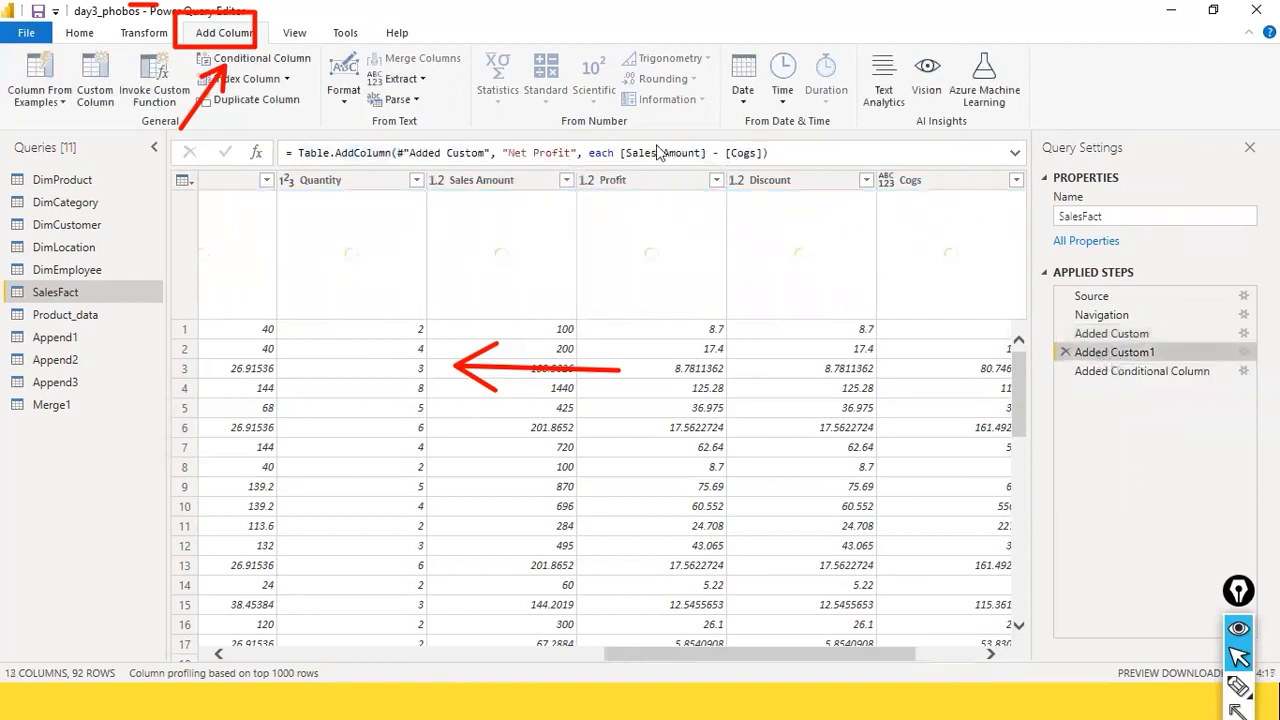
left_click(1137, 375)
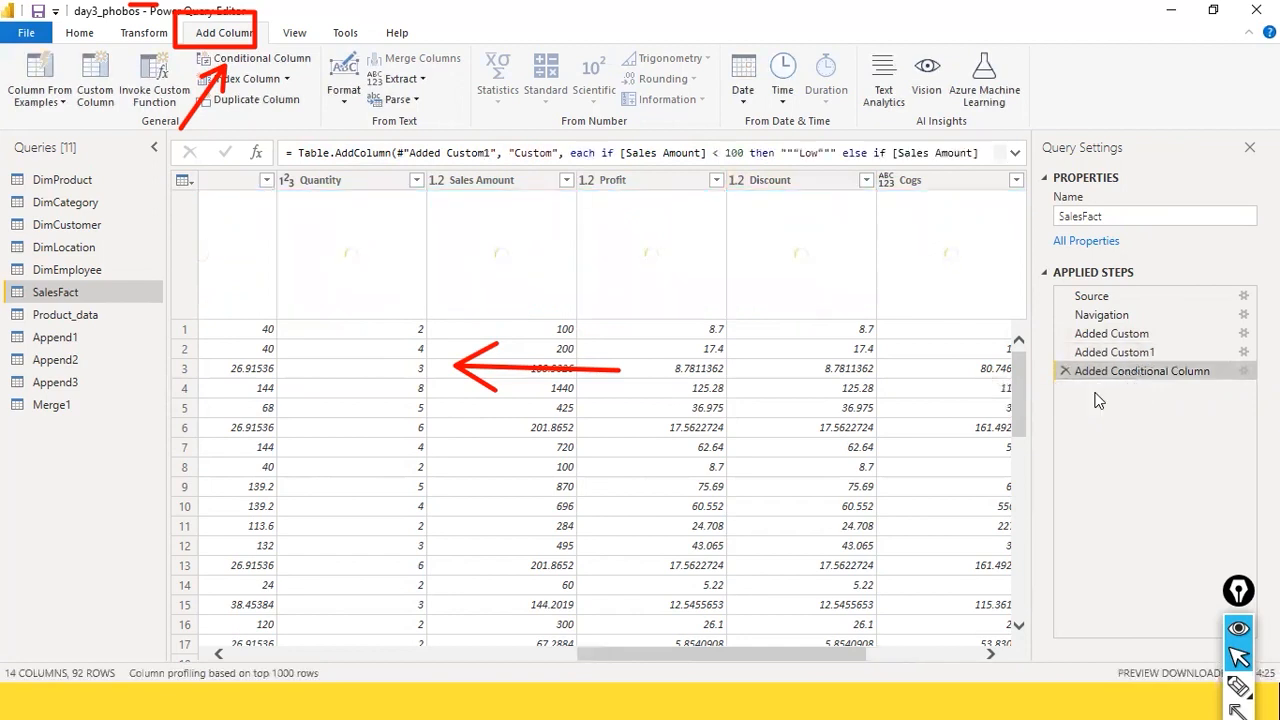
left_click(1015, 153)
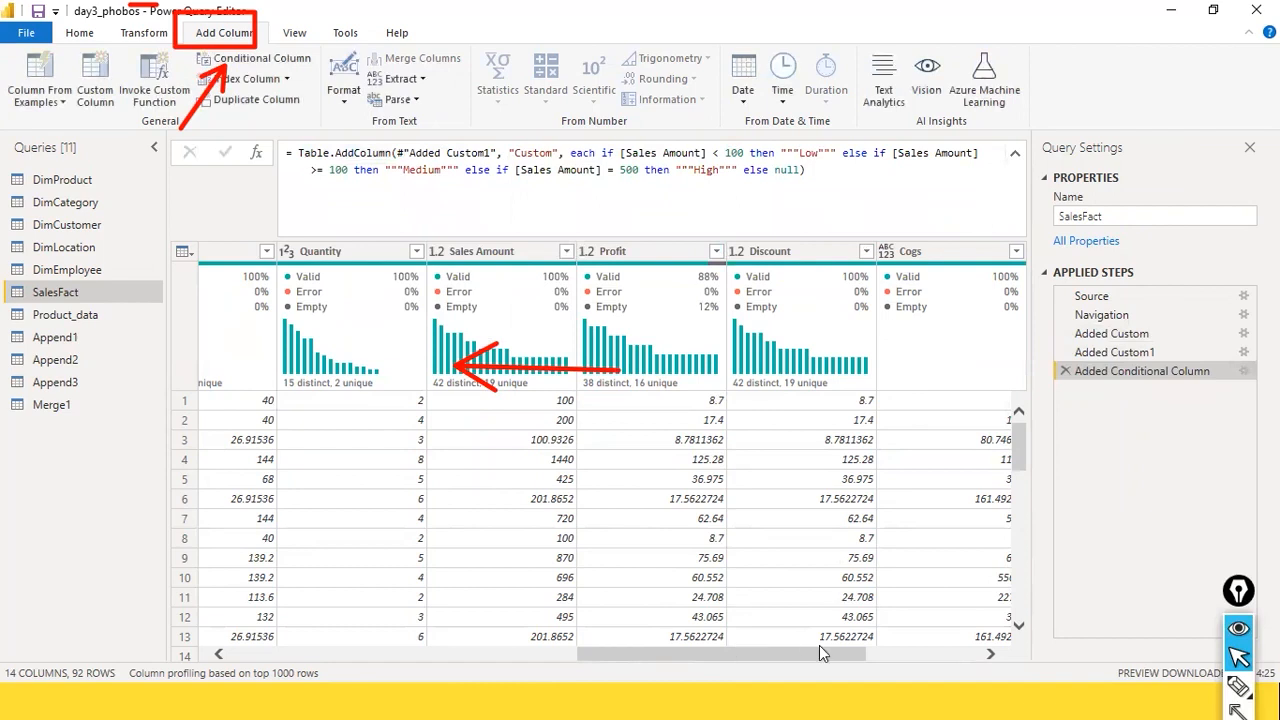
left_click_drag(848, 655, 1027, 652)
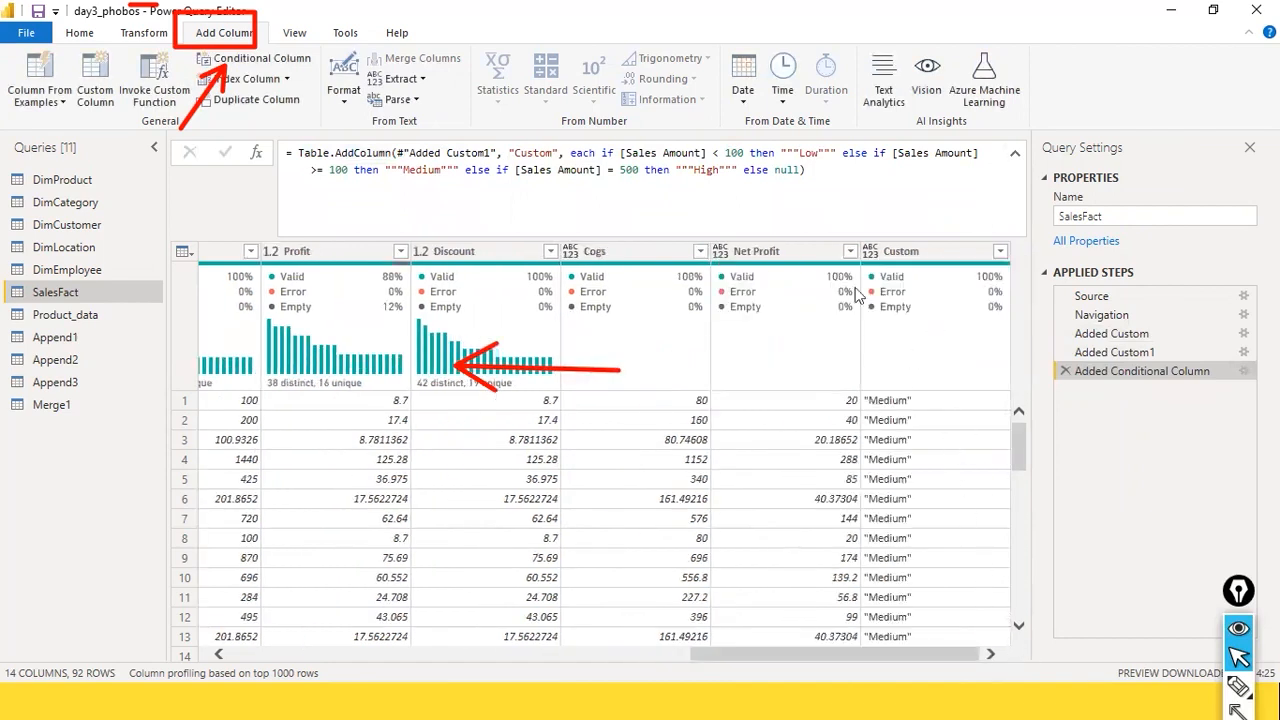
Step: Remove the extra quotation marks around Low in the conditional column's formula, apply it, and list the Custom column's filter values
left_click(795, 152)
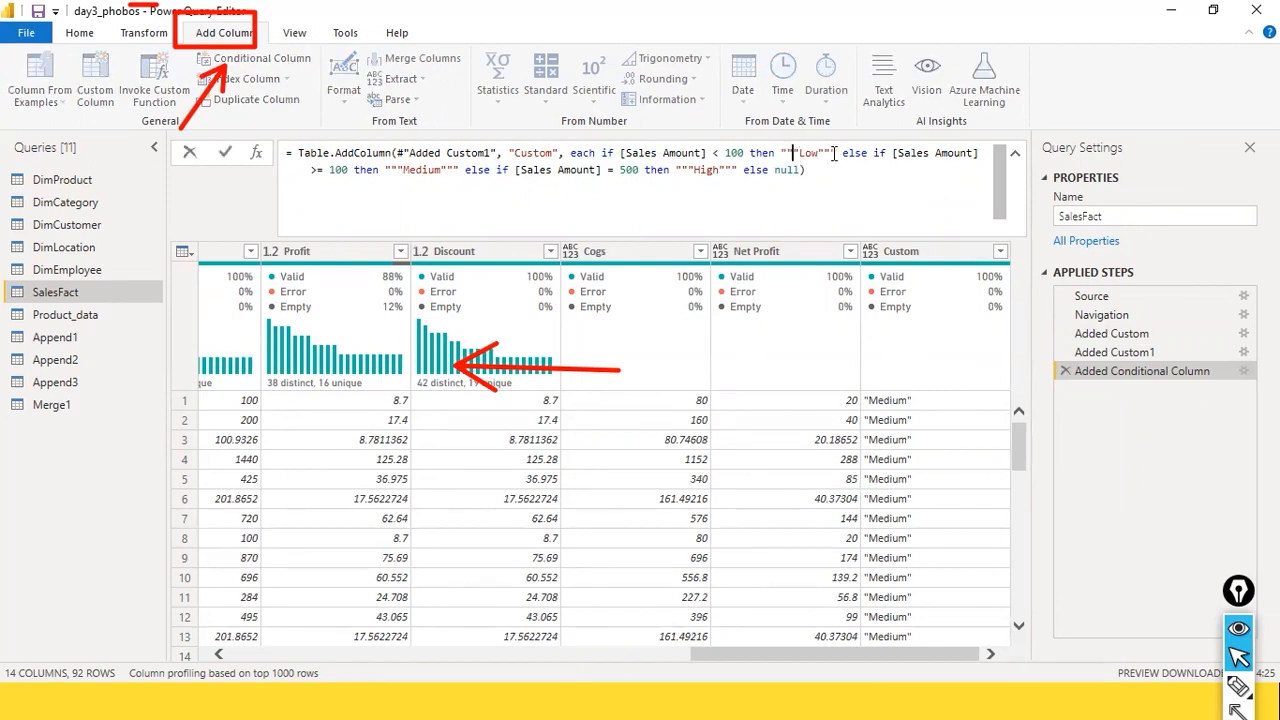
key("Delete")
key("Delete")
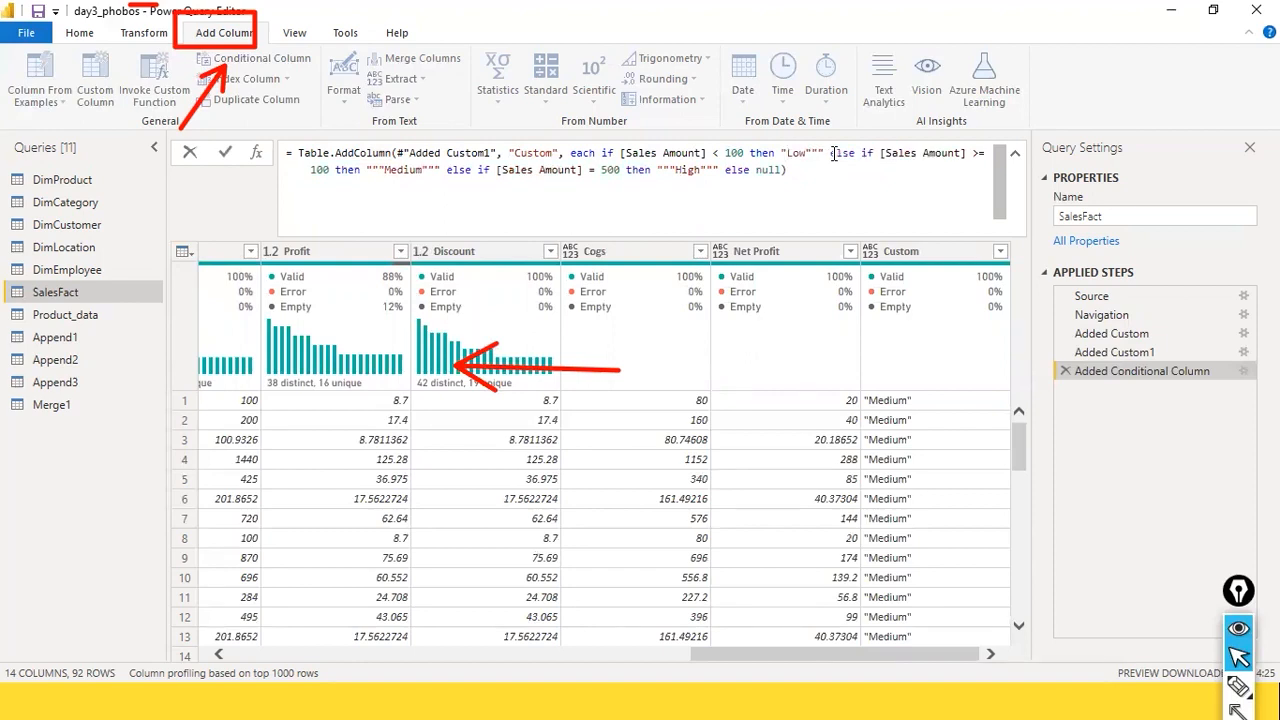
key("Delete")
key("Delete")
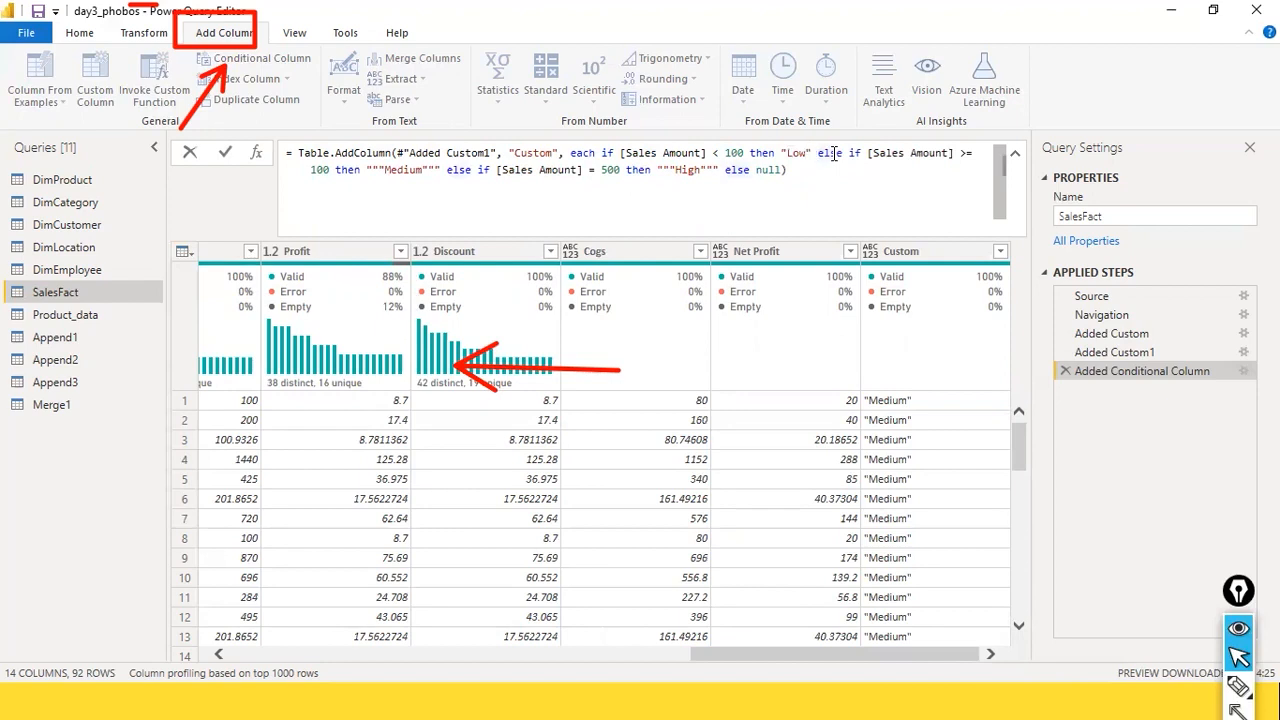
left_click(828, 230)
key("Return")
left_click(1010, 252)
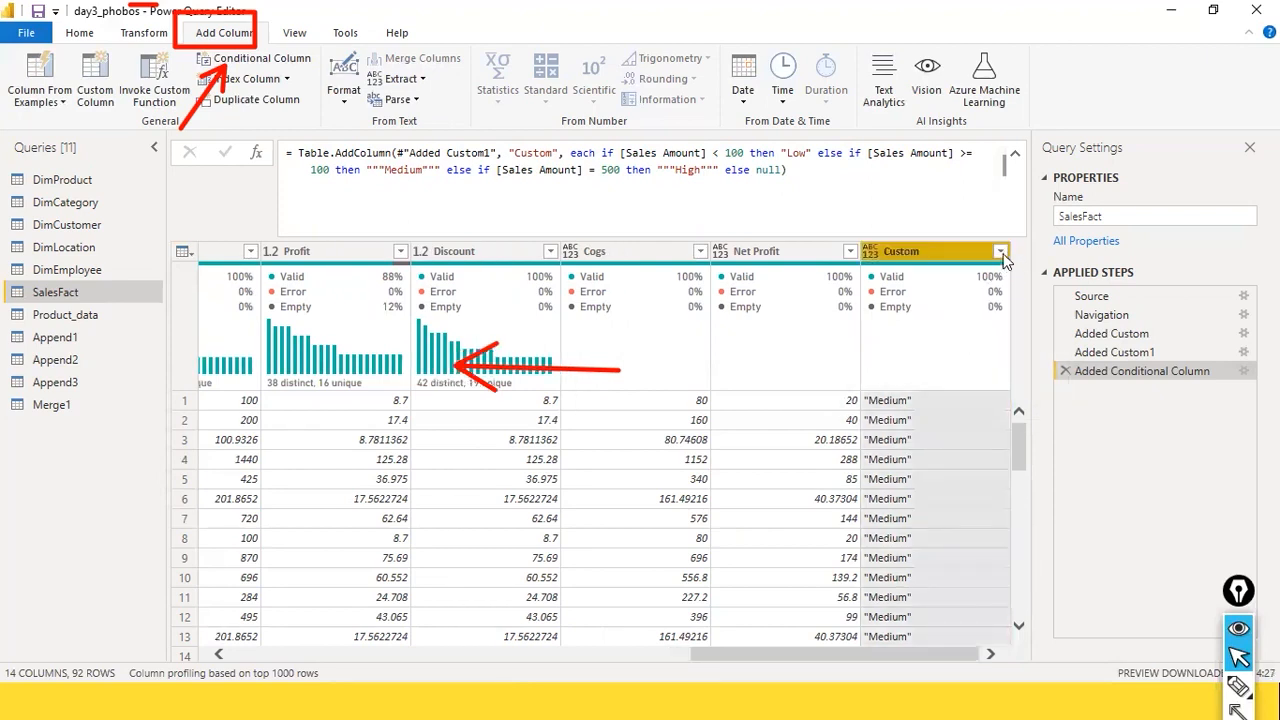
left_click(1001, 252)
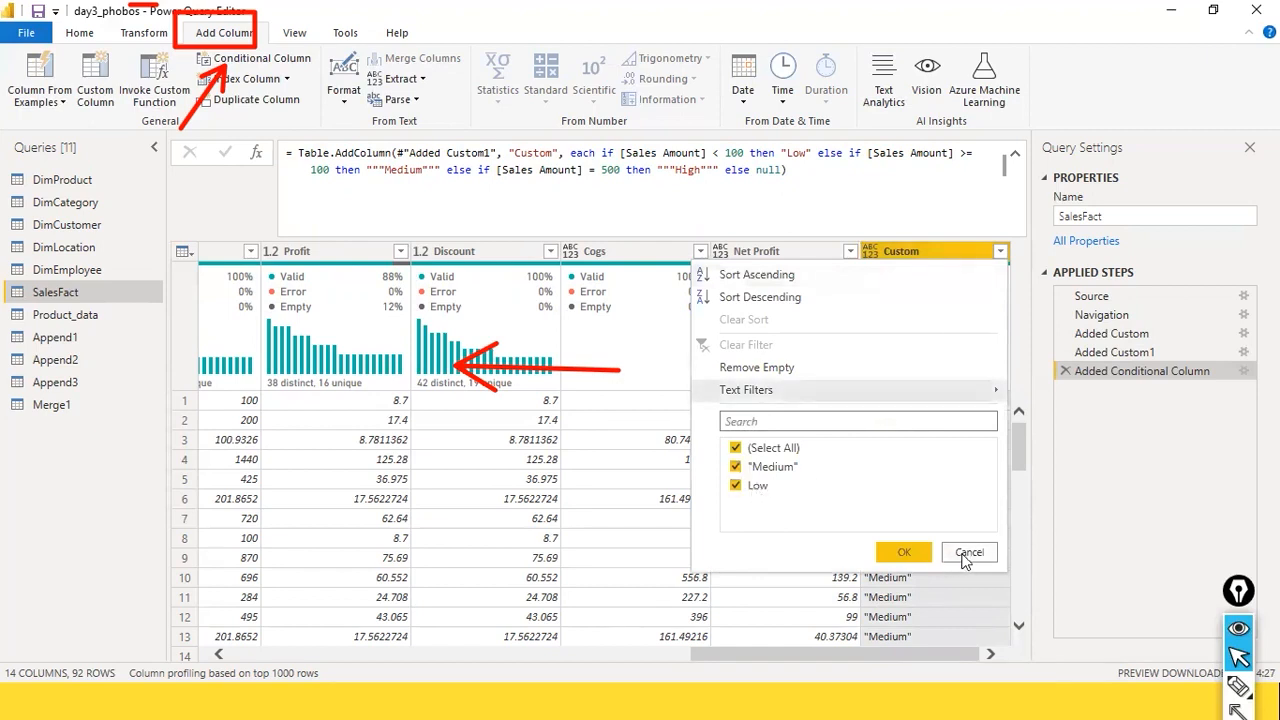
Step: Confirm the Custom column's filter with all values selected, and remove the extra quotation marks around Medium in the Added Conditional Column formula
left_click(901, 554)
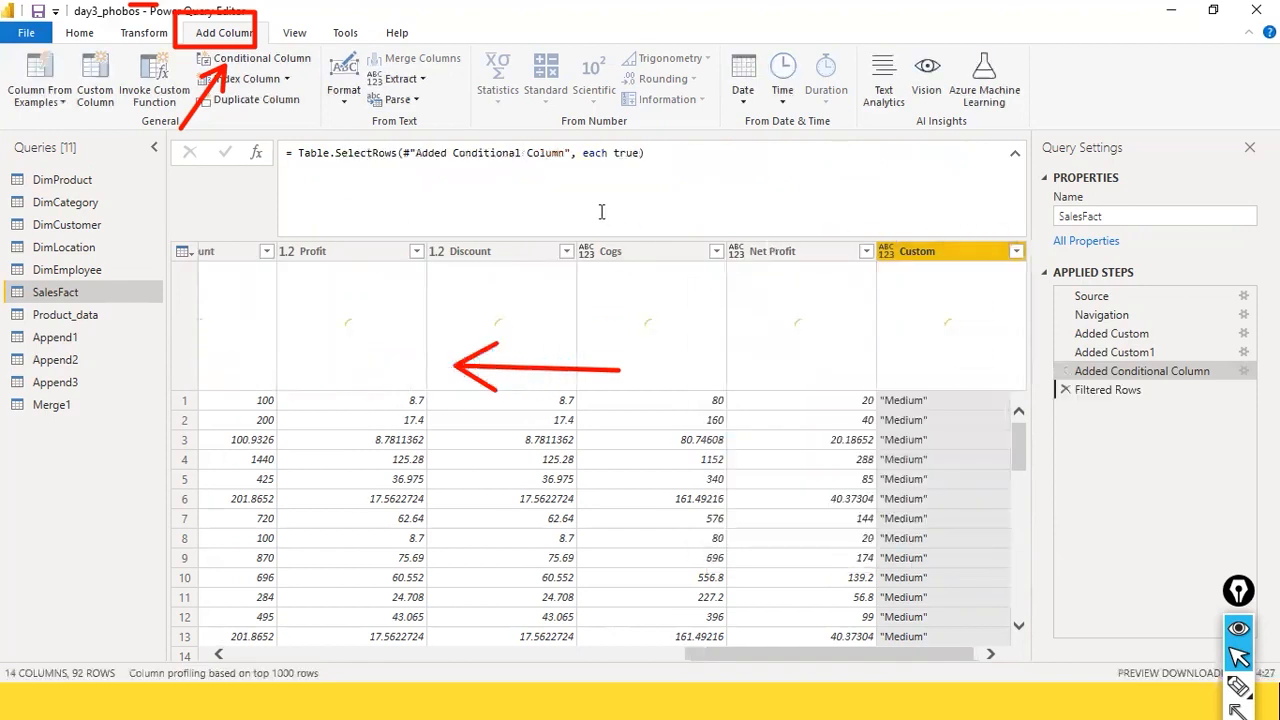
left_click(1162, 382)
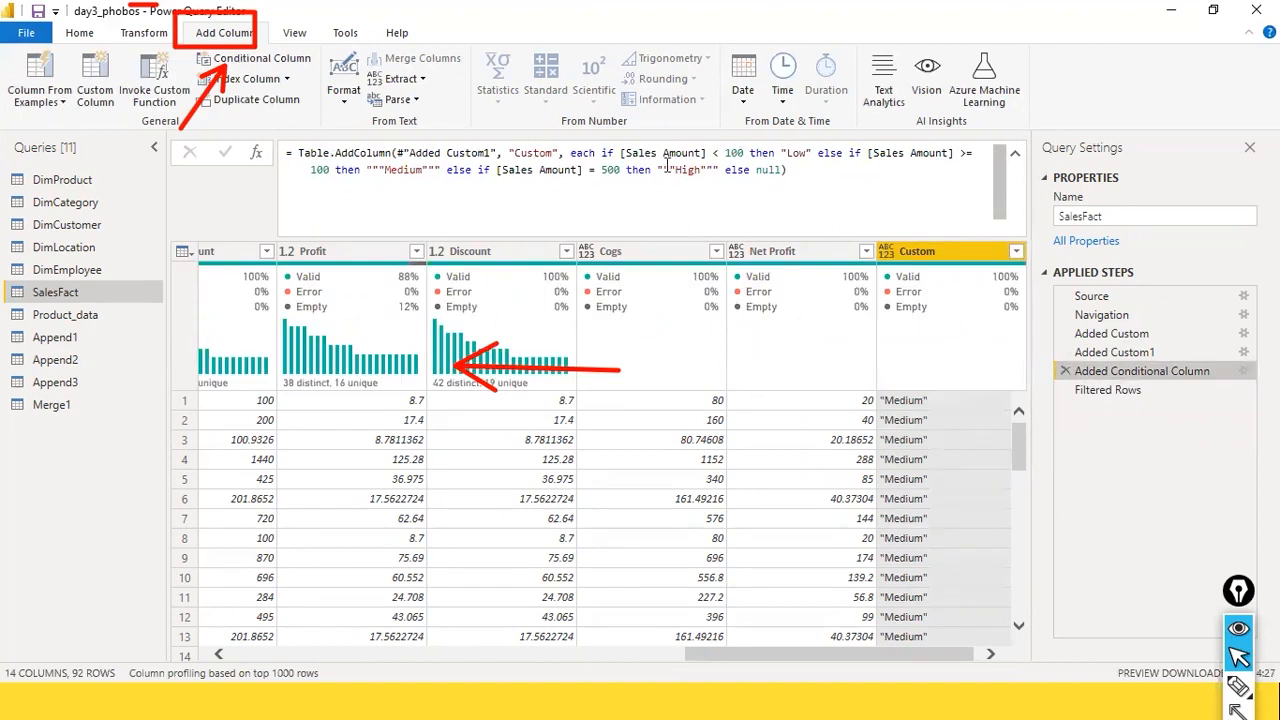
left_click(378, 170)
key("BackSpace")
key("BackSpace")
key("Right")
key("Right")
key("Right")
key("Right")
key("Right")
key("Right")
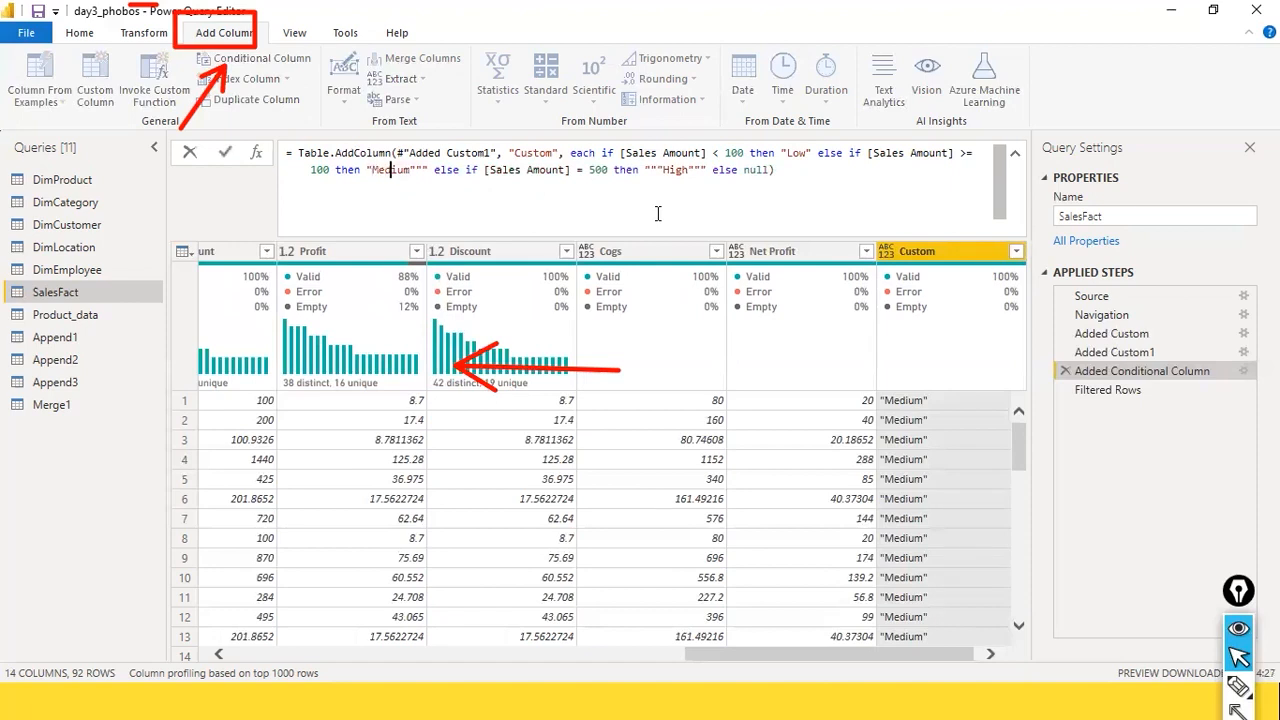
key("Delete")
key("Delete")
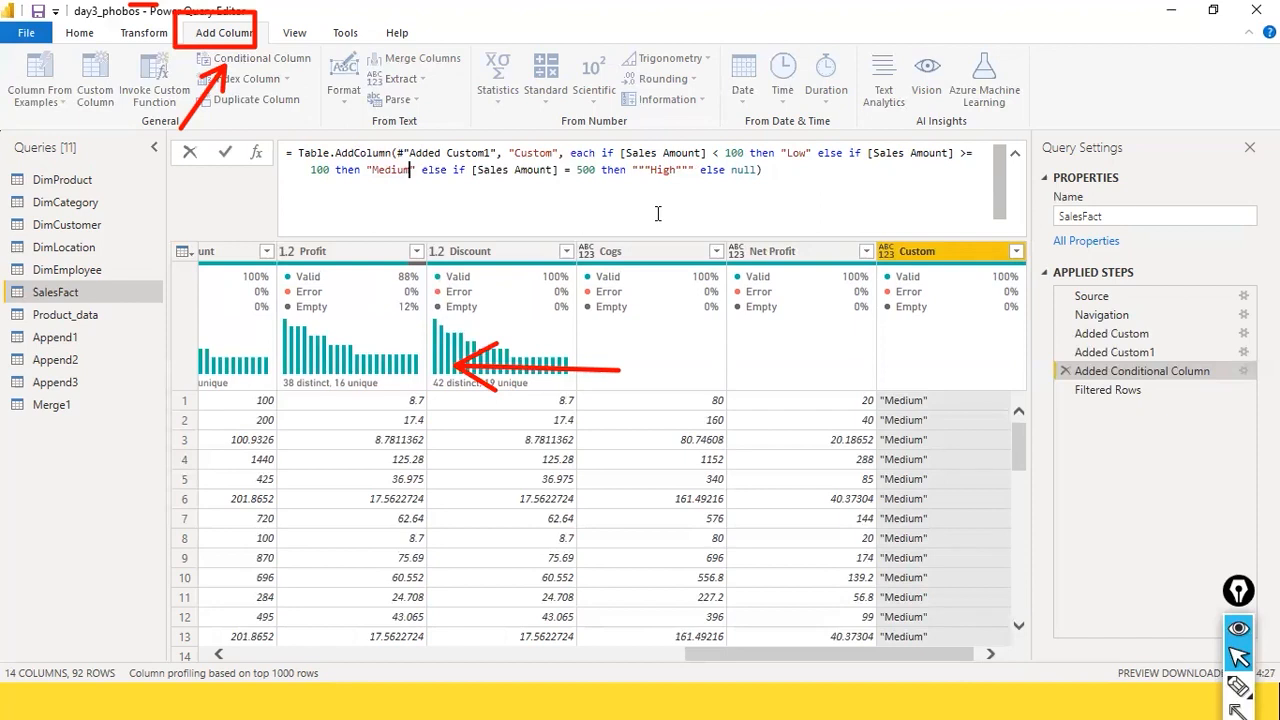
Step: Remove the extra quotation marks around High in the conditional column's formula, apply it, and look through the Custom column's rows
key("Right")
key("Right")
key("Right")
key("Right")
key("Right")
key("Right")
key("Right")
key("Right")
key("Right")
key("Right")
key("Right")
key("Right")
key("Right")
key("Right")
key("Right")
key("Right")
key("Right")
key("Right")
key("Right")
key("Right")
key("shift+Right")
key("shift+Right")
key("Delete")
key("Right")
key("Right")
key("Right")
key("Delete")
key("Delete")
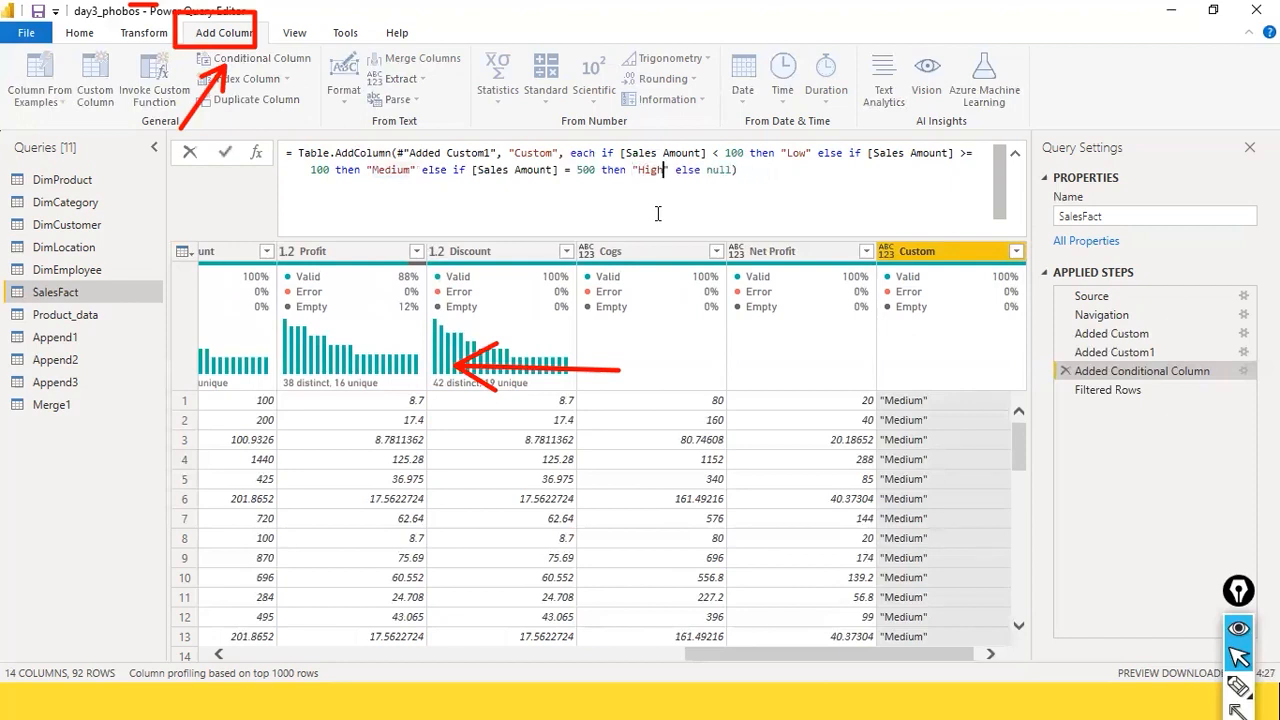
key("End")
key("Return")
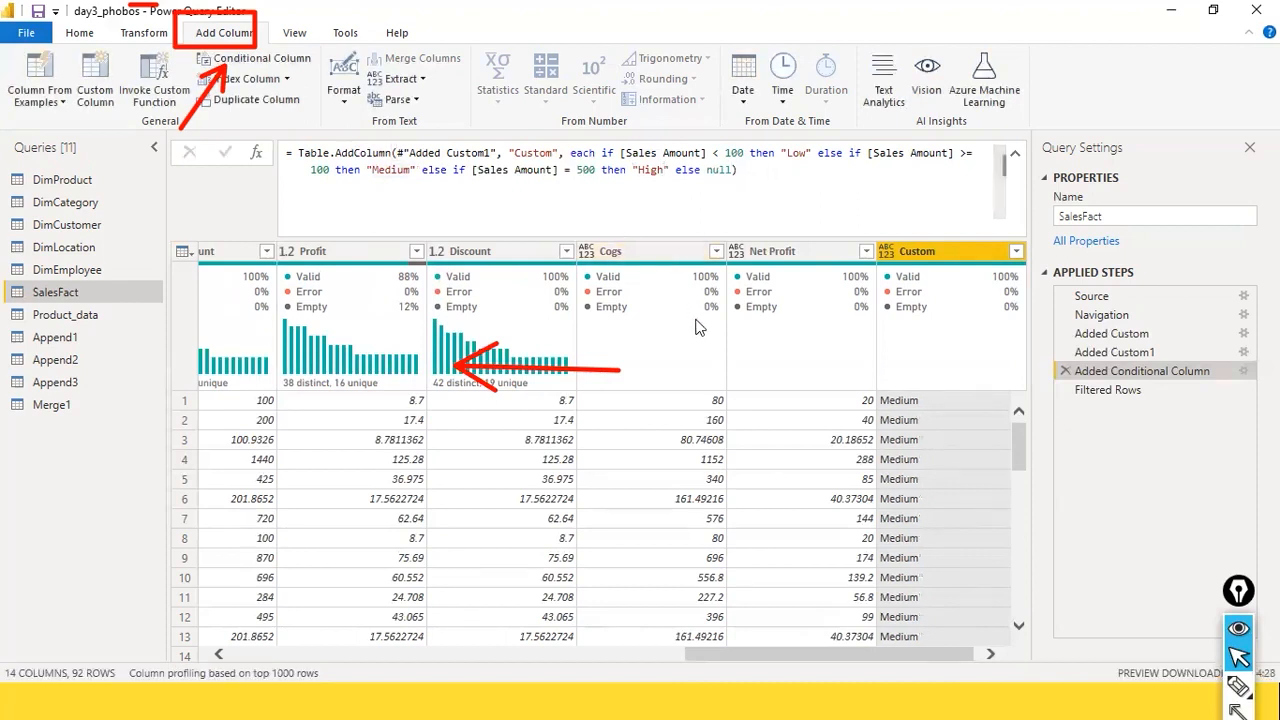
scroll(920, 474, "down", 3)
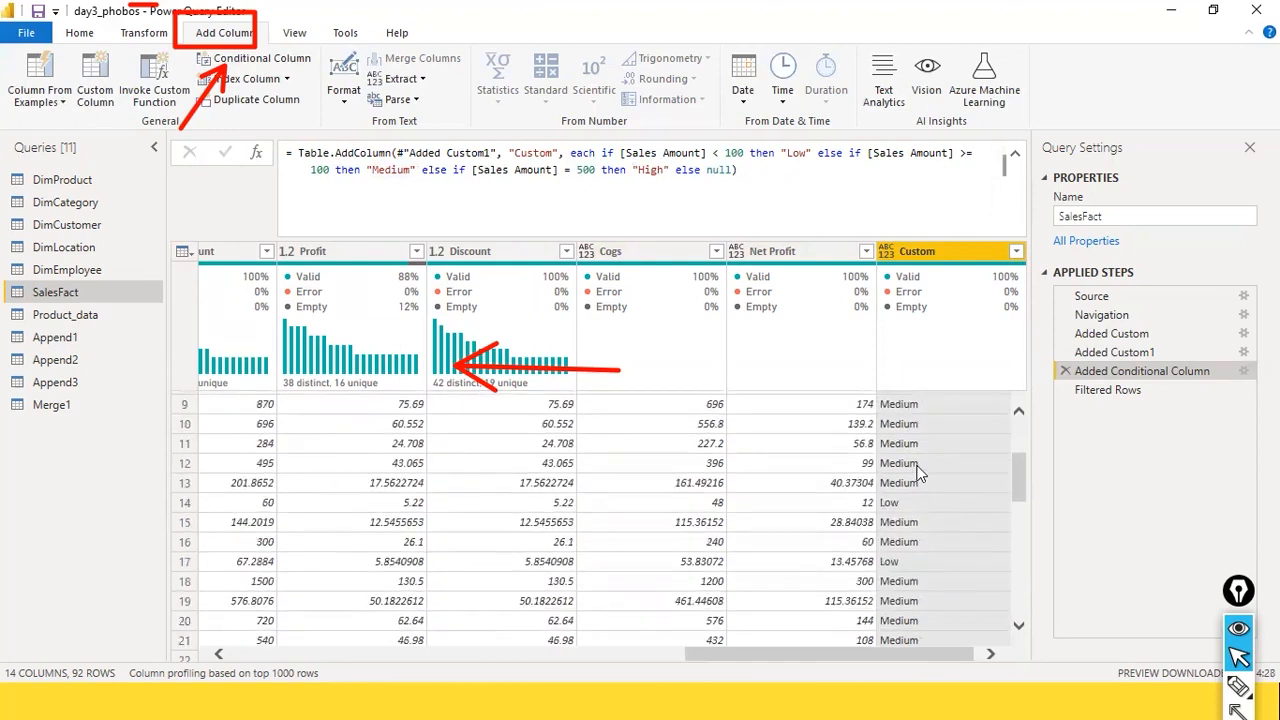
scroll(919, 486, "up", 2)
scroll(913, 499, "down", 3)
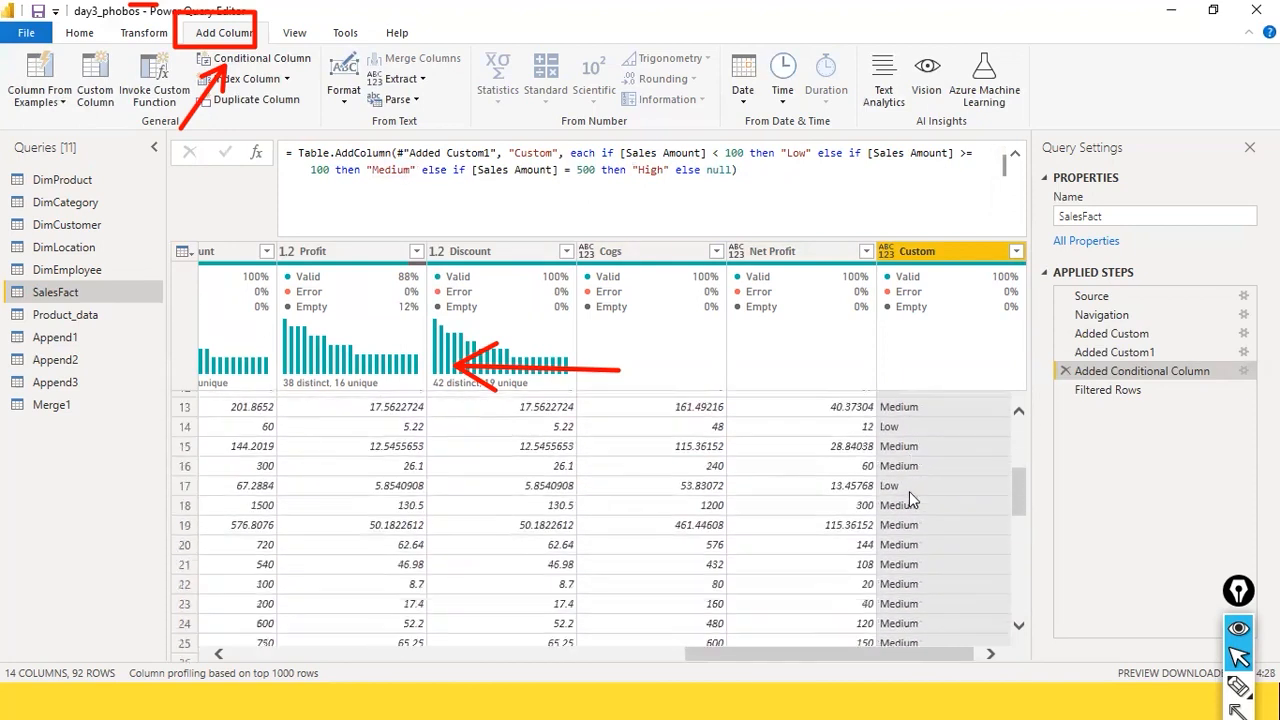
scroll(910, 500, "up", 4)
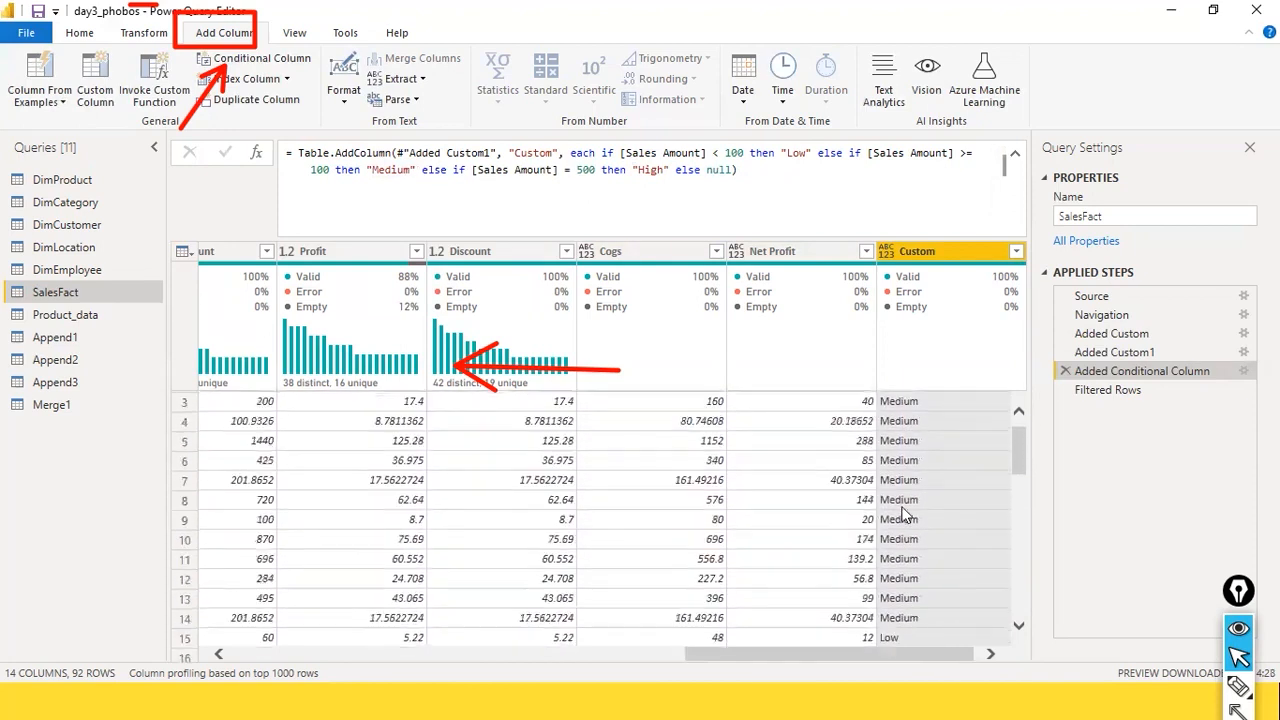
left_click(950, 255)
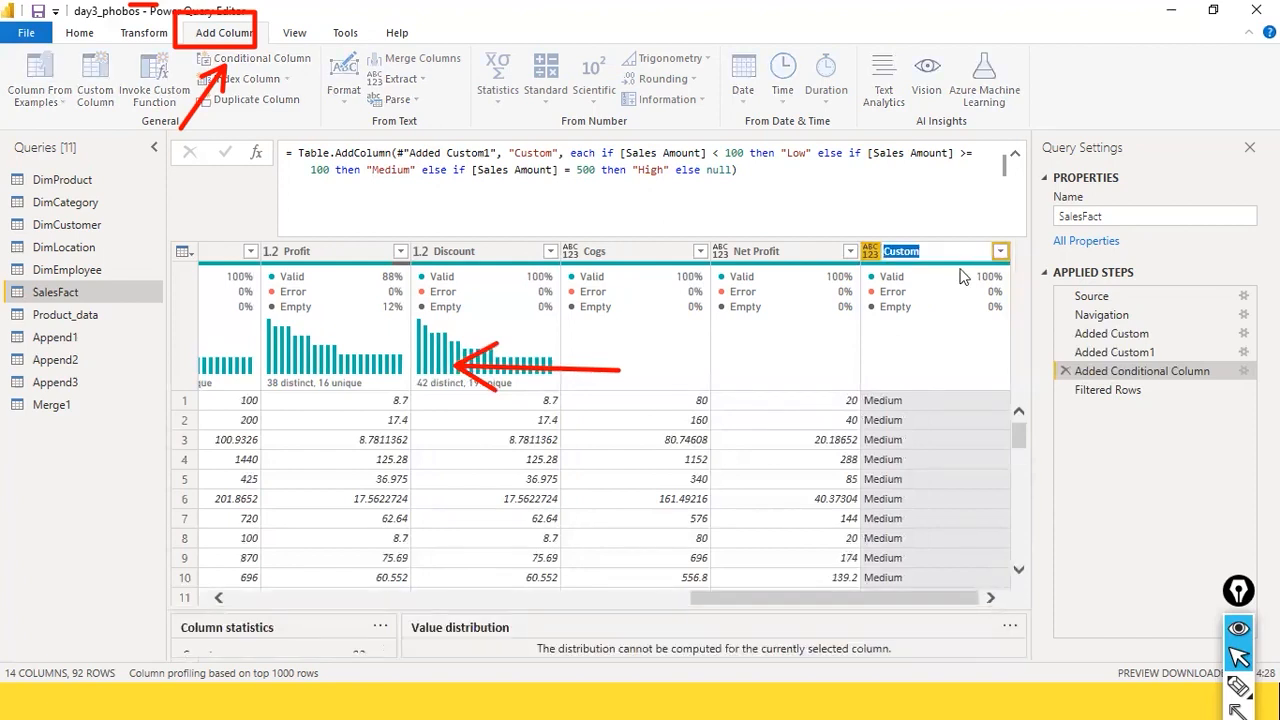
type("Sales Type")
key("Return")
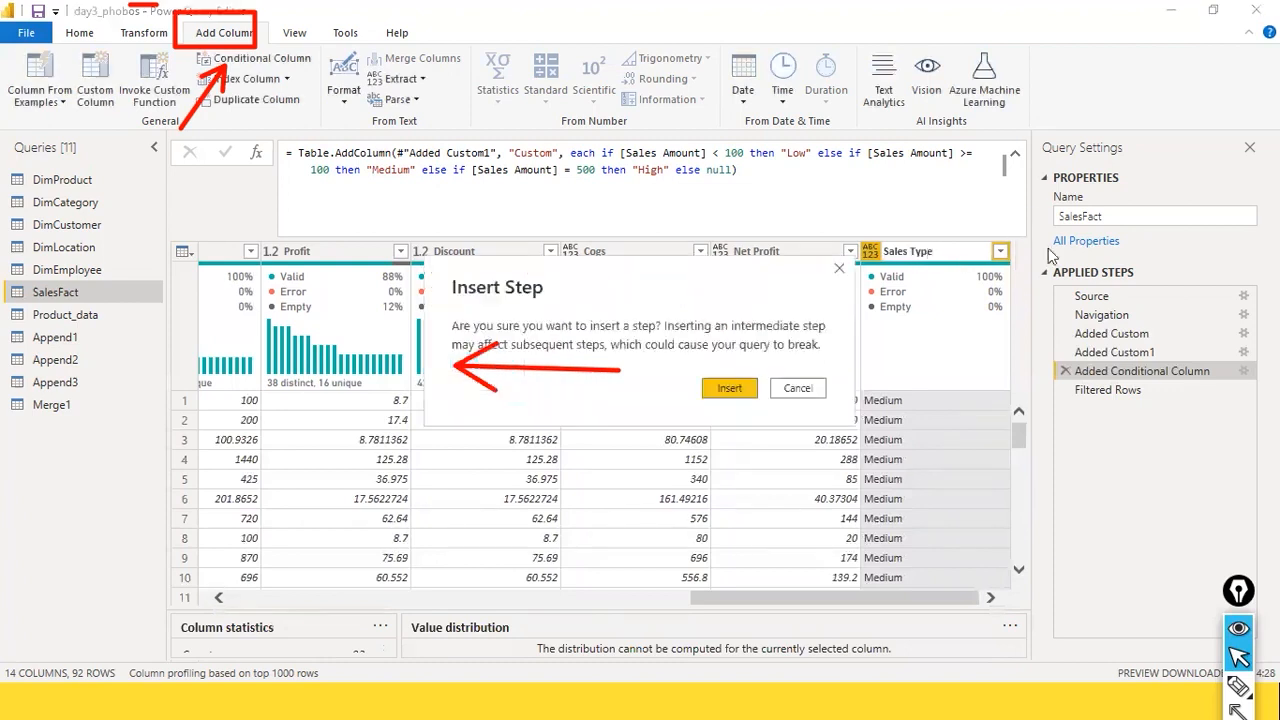
left_click(822, 388)
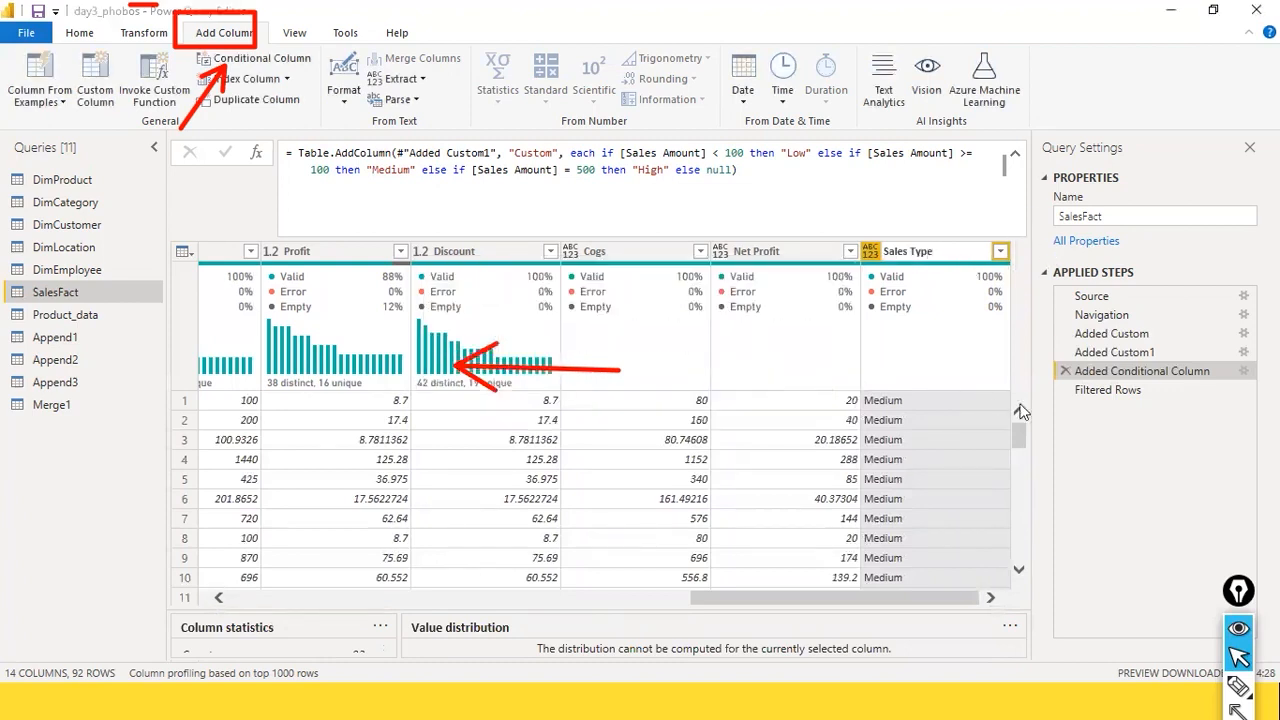
Step: Rename the Custom column as Sales Category after the Filtered Rows step
left_click(1110, 391)
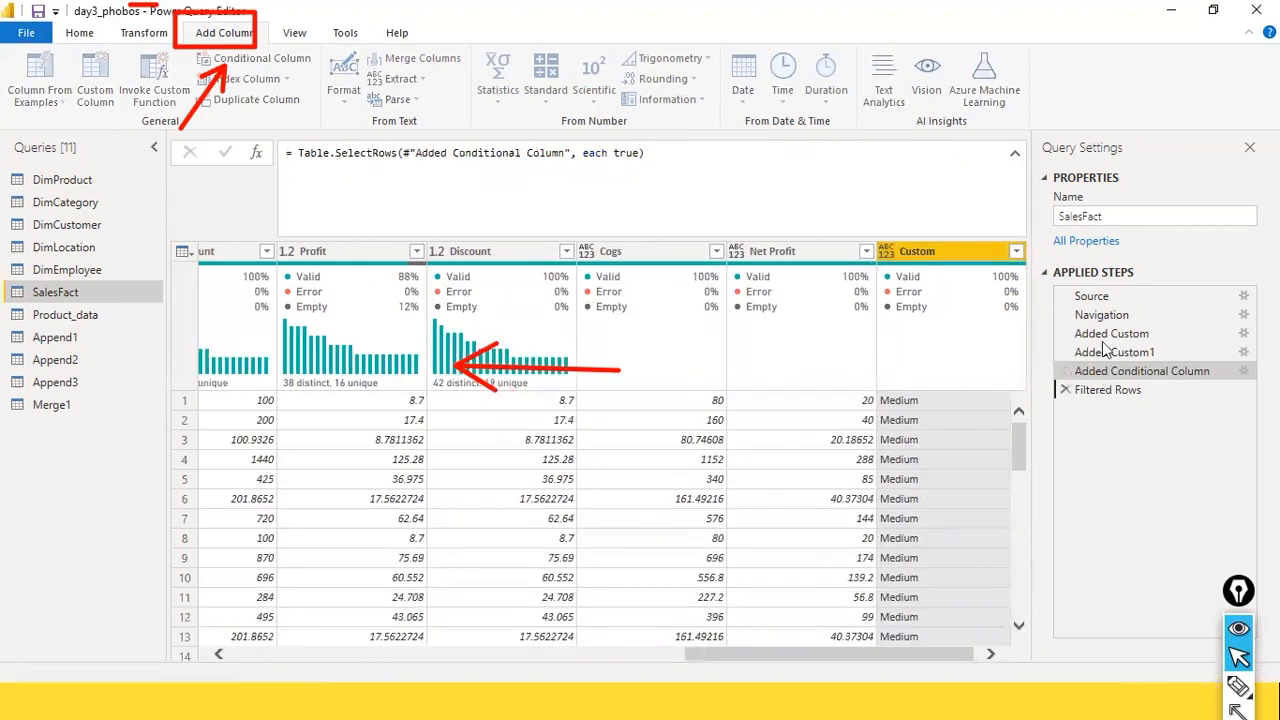
double_click(965, 256)
type("Sales")
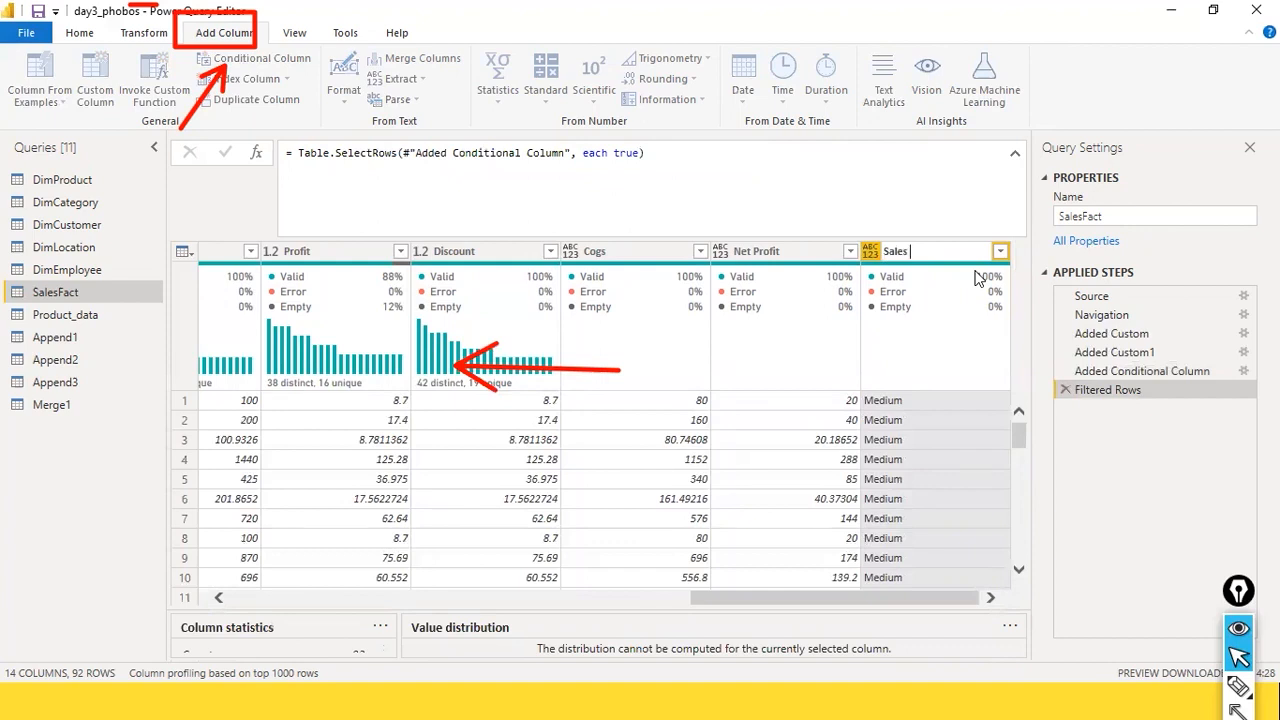
type(" ateg")
key("BackSpace")
key("BackSpace")
type("Category")
key("Return")
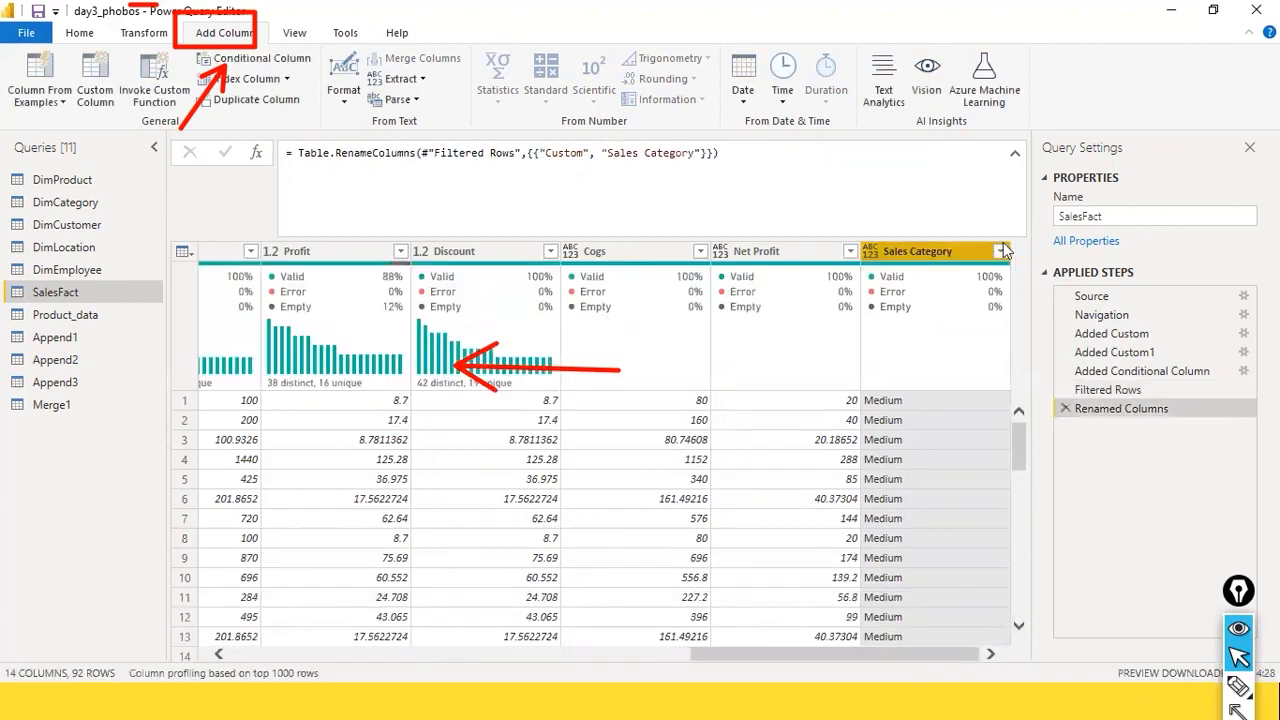
Step: List the Sales Category column's filter values without changing the filter, and look through its rows
left_click(1000, 252)
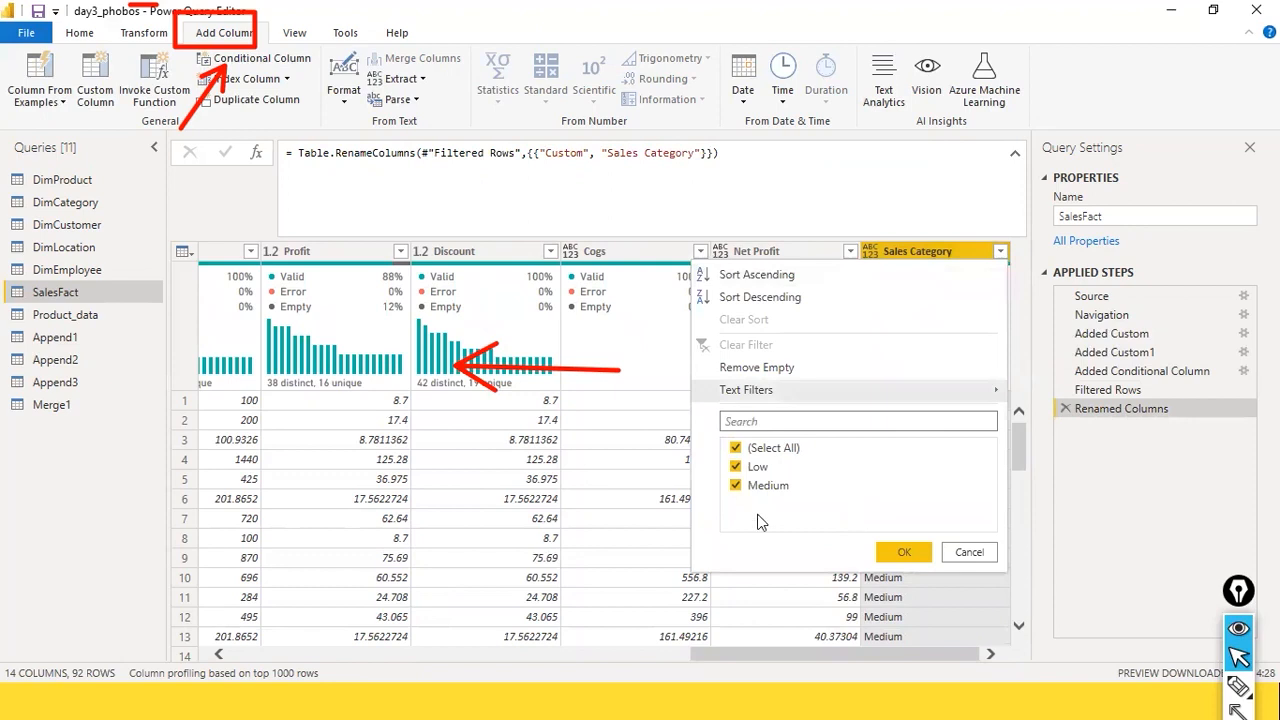
left_click(969, 552)
scroll(1015, 412, "down", 4)
scroll(1015, 415, "up", 4)
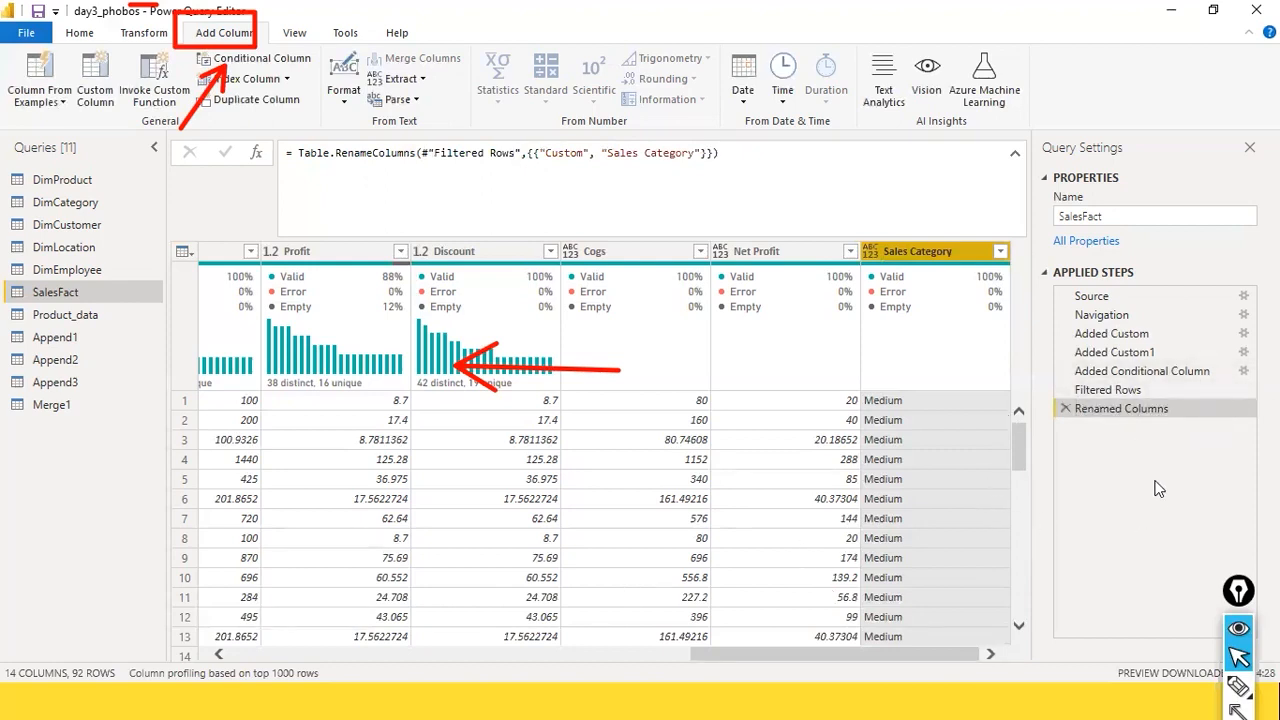
Step: In the Added Conditional Column step's settings, set the High clause's operator to is greater than or equal to and apply it
left_click(1188, 374)
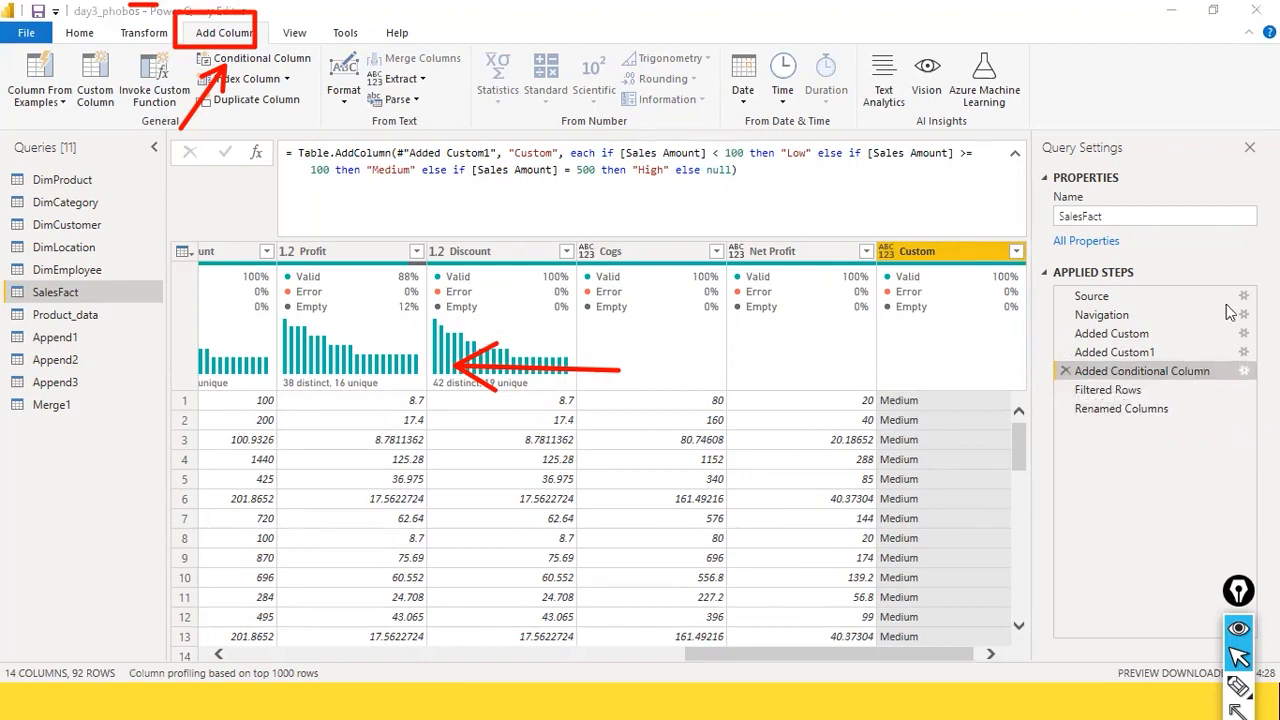
left_click(1244, 371)
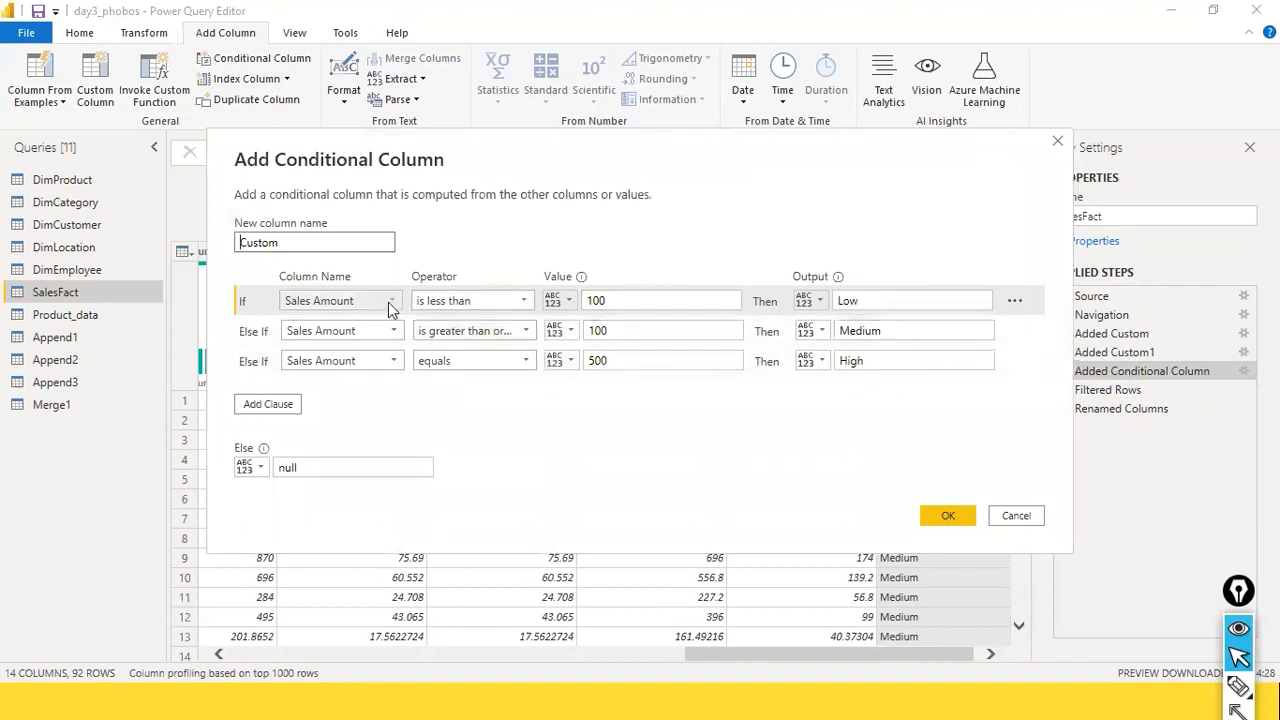
left_click_drag(735, 155, 594, 148)
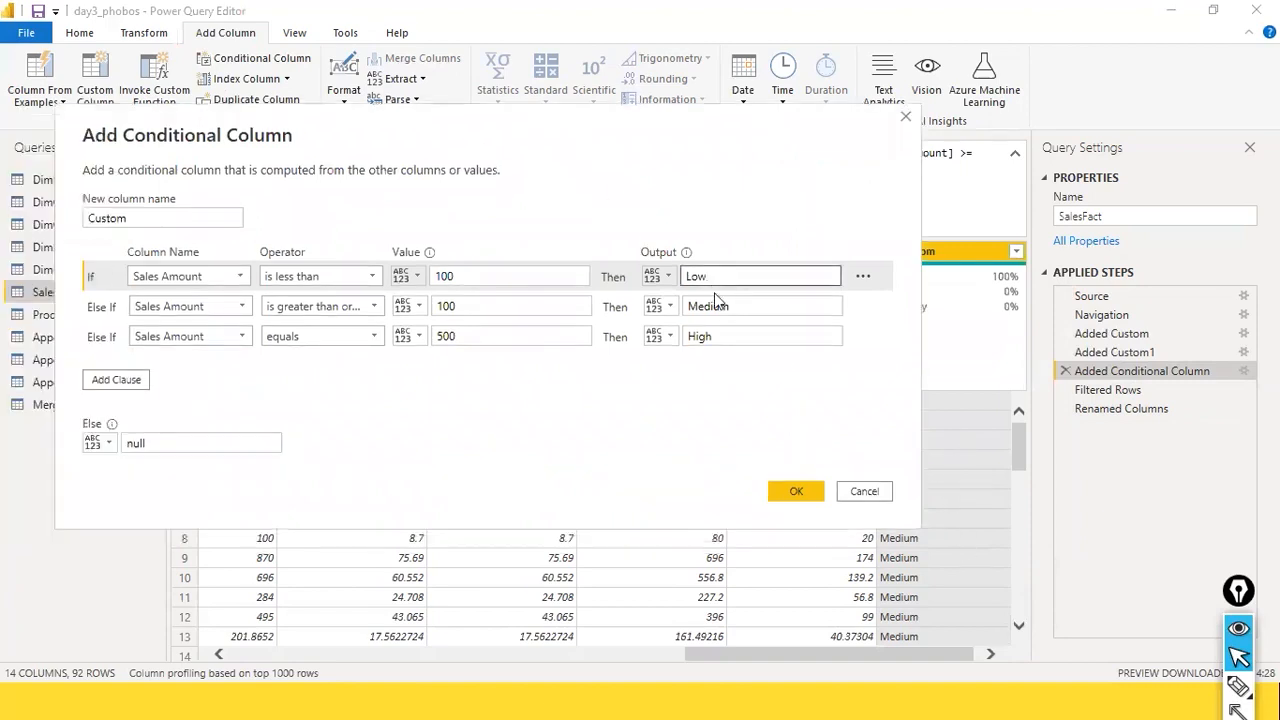
left_click(731, 344)
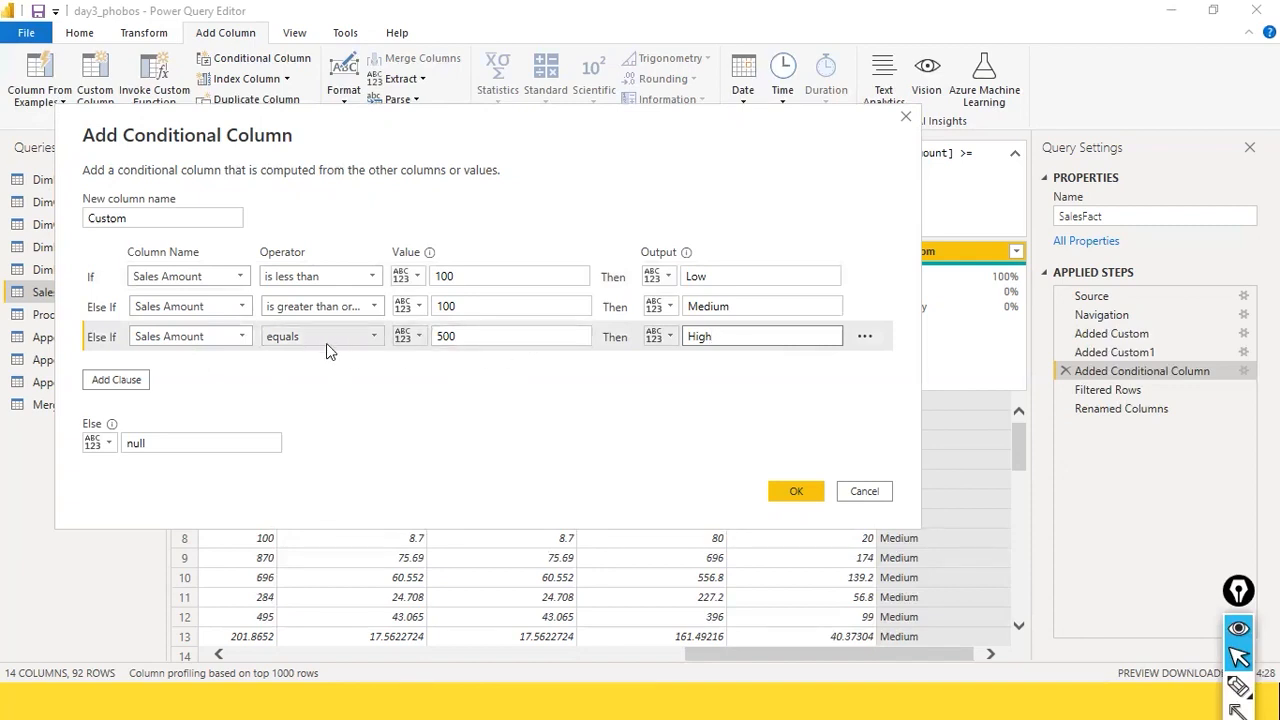
left_click(378, 341)
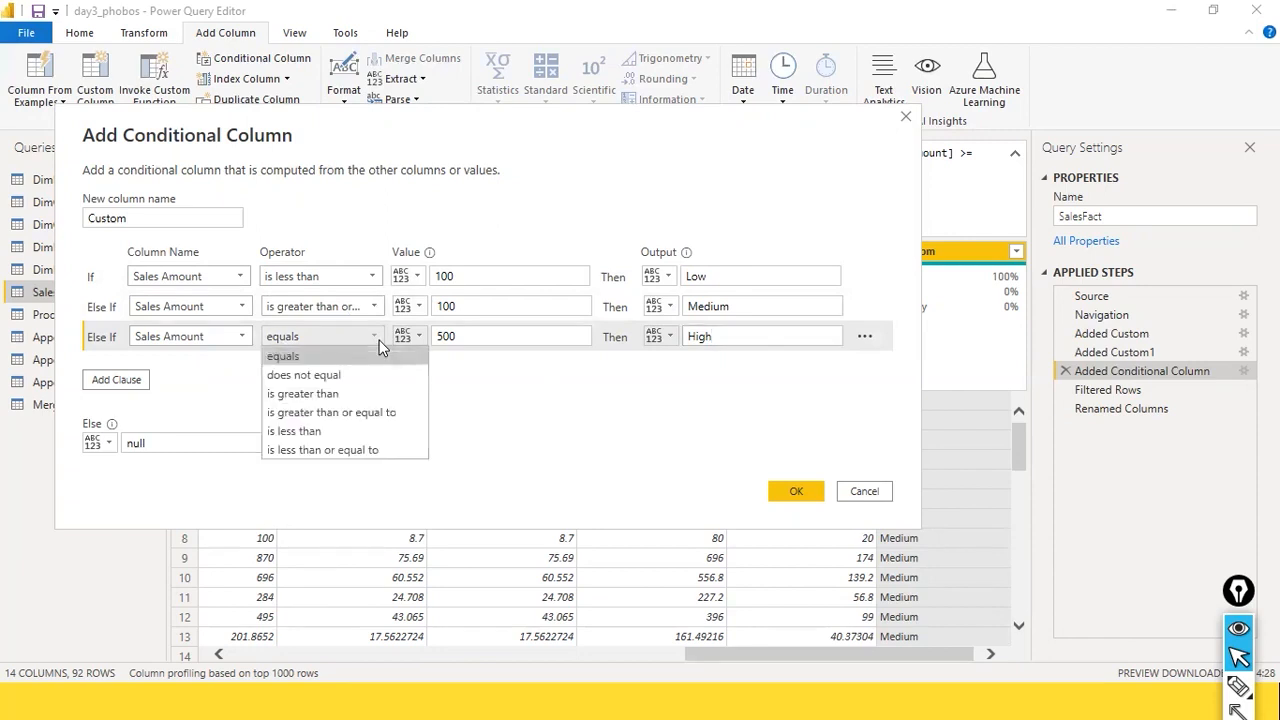
left_click(374, 416)
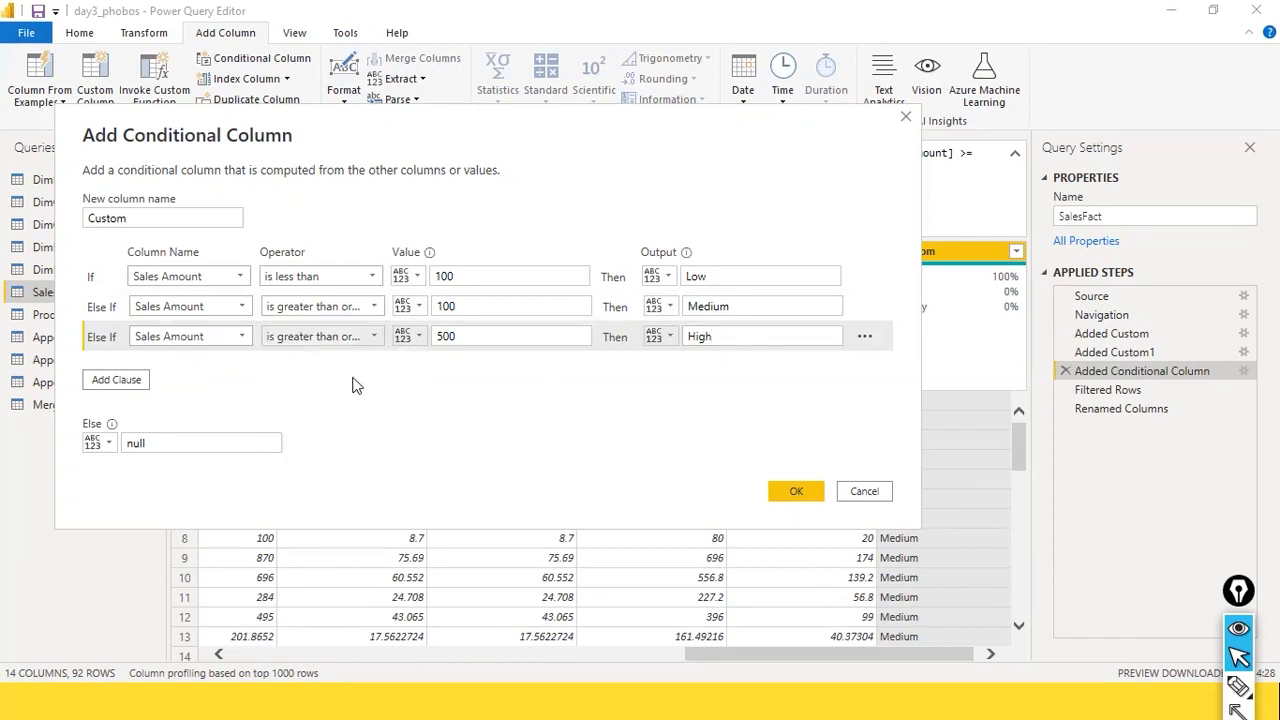
left_click(791, 489)
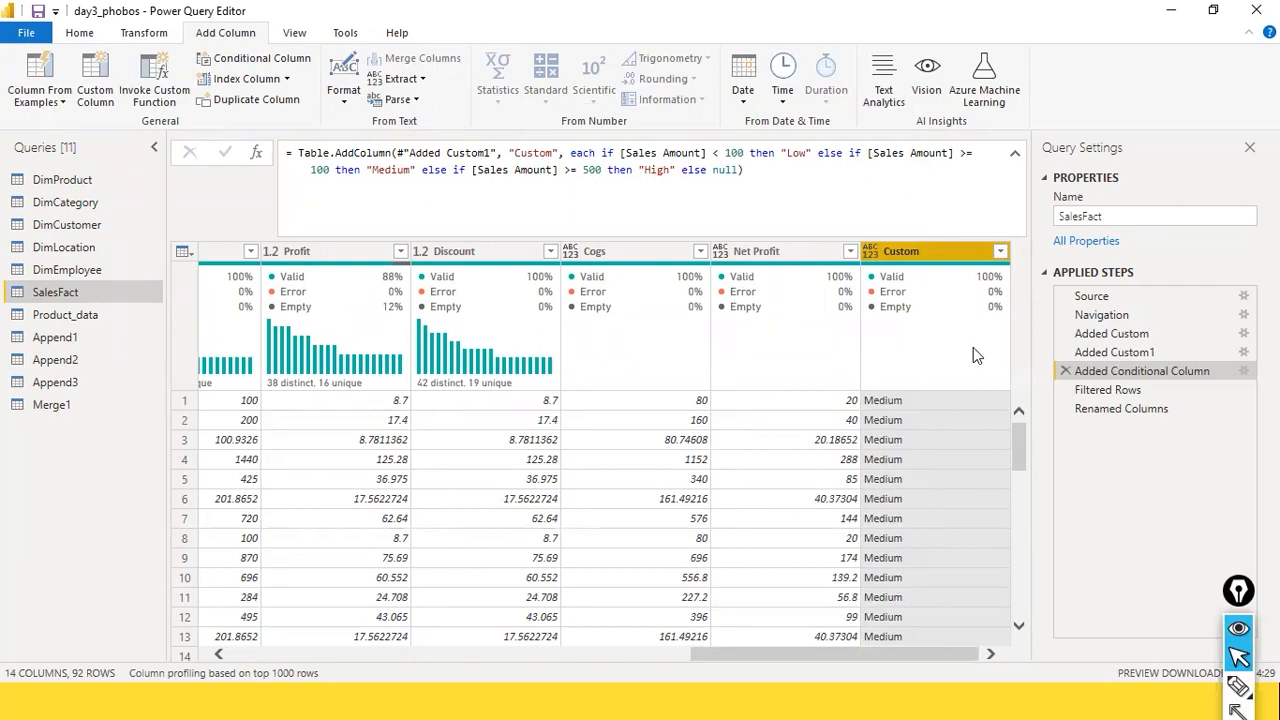
Step: Check the Custom column's filter values before and after collapsing the formula bar, leaving the filter and formula unedited
left_click(999, 252)
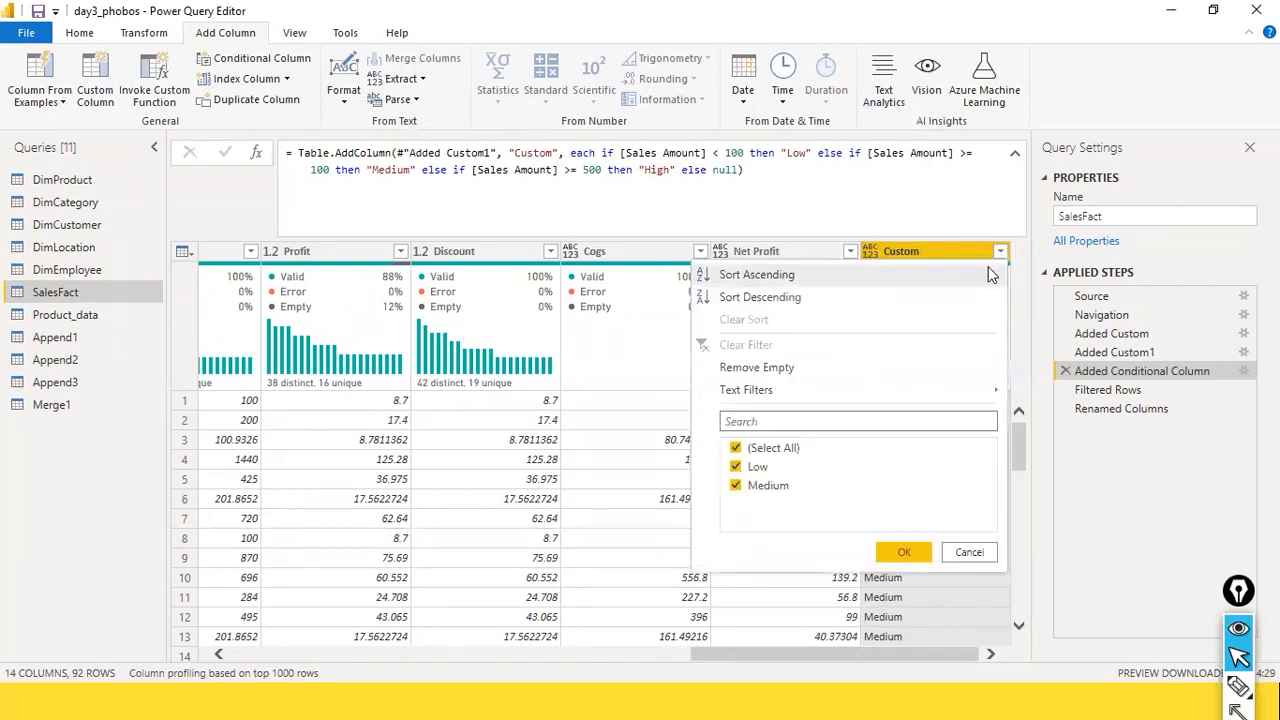
left_click(969, 552)
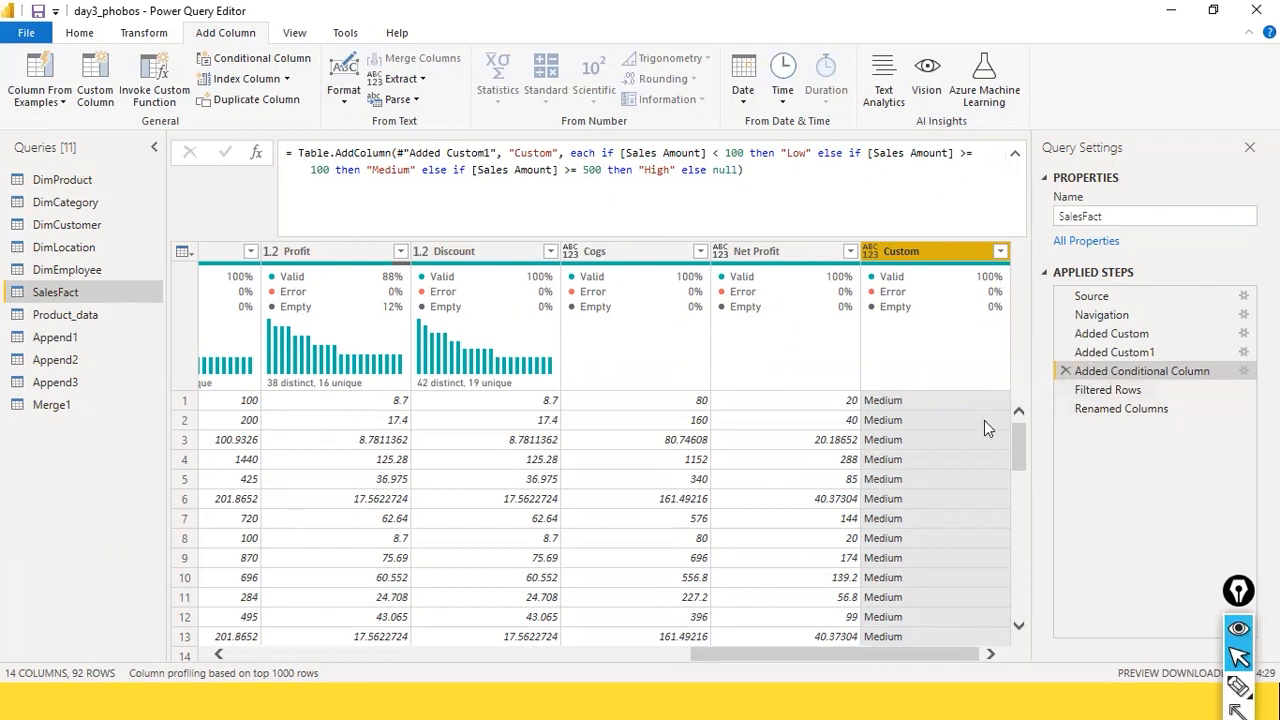
left_click(822, 205)
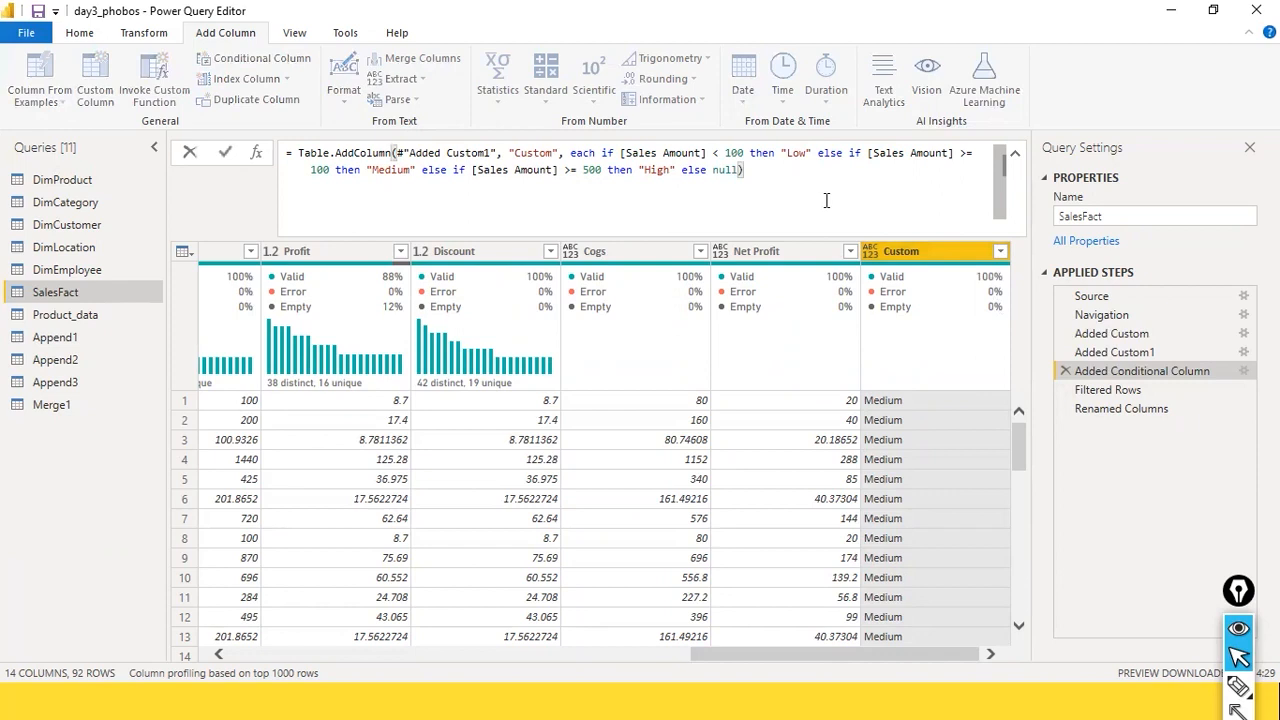
key("Escape")
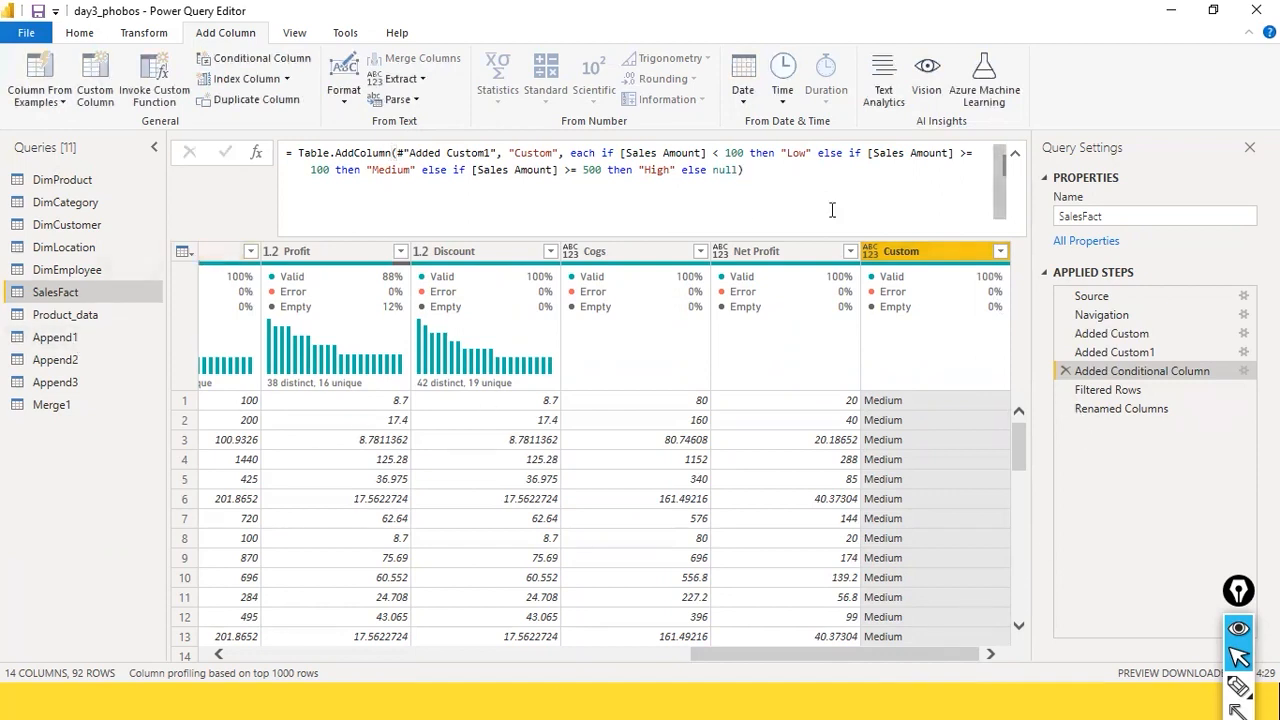
left_click(1014, 154)
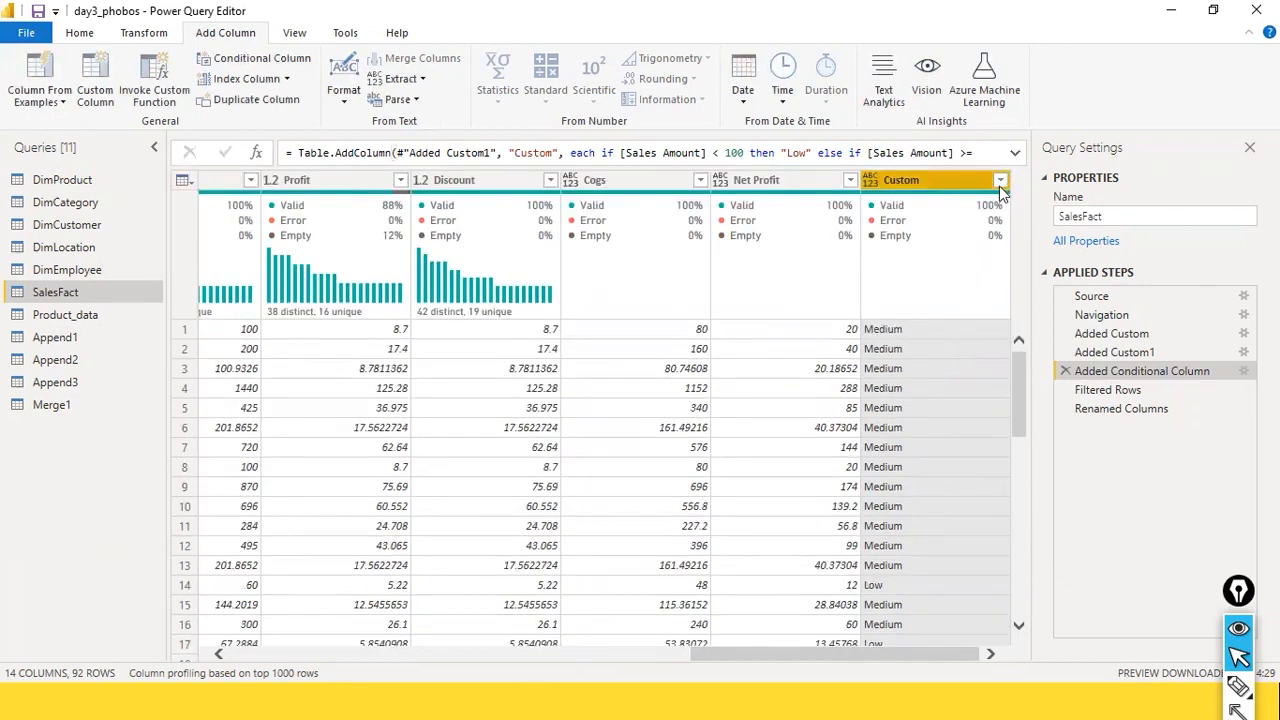
left_click(999, 181)
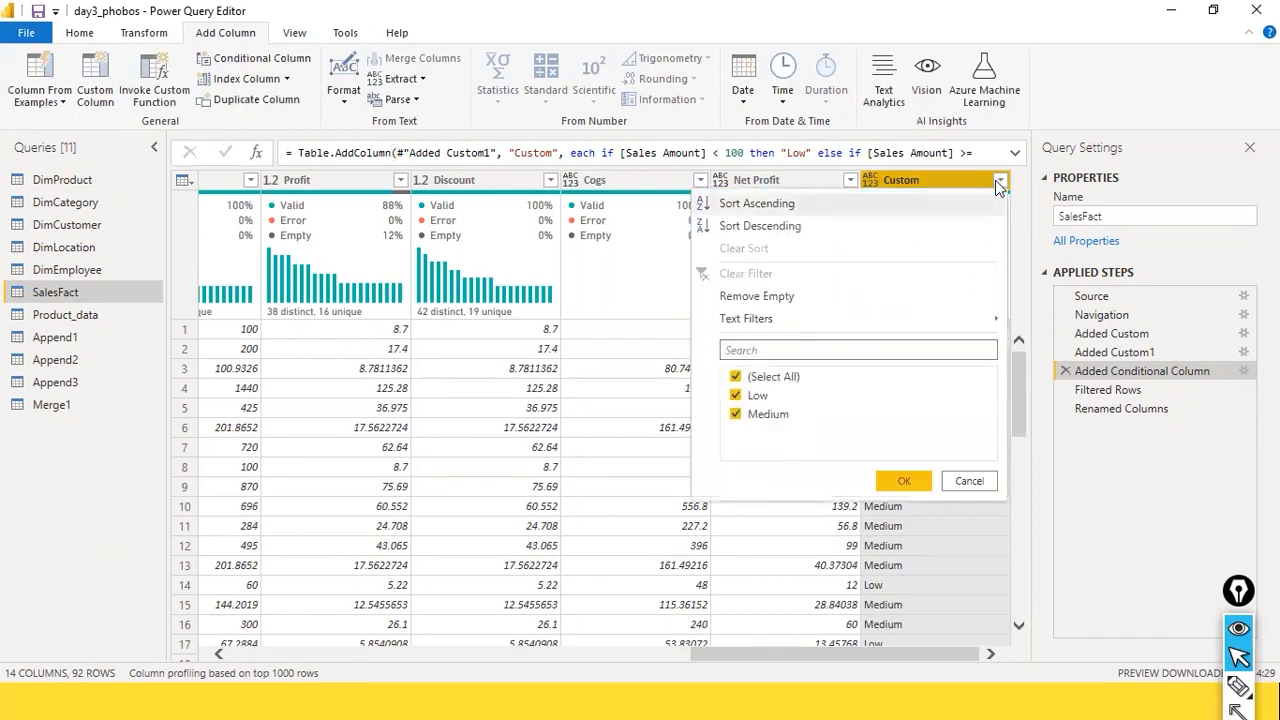
left_click(958, 481)
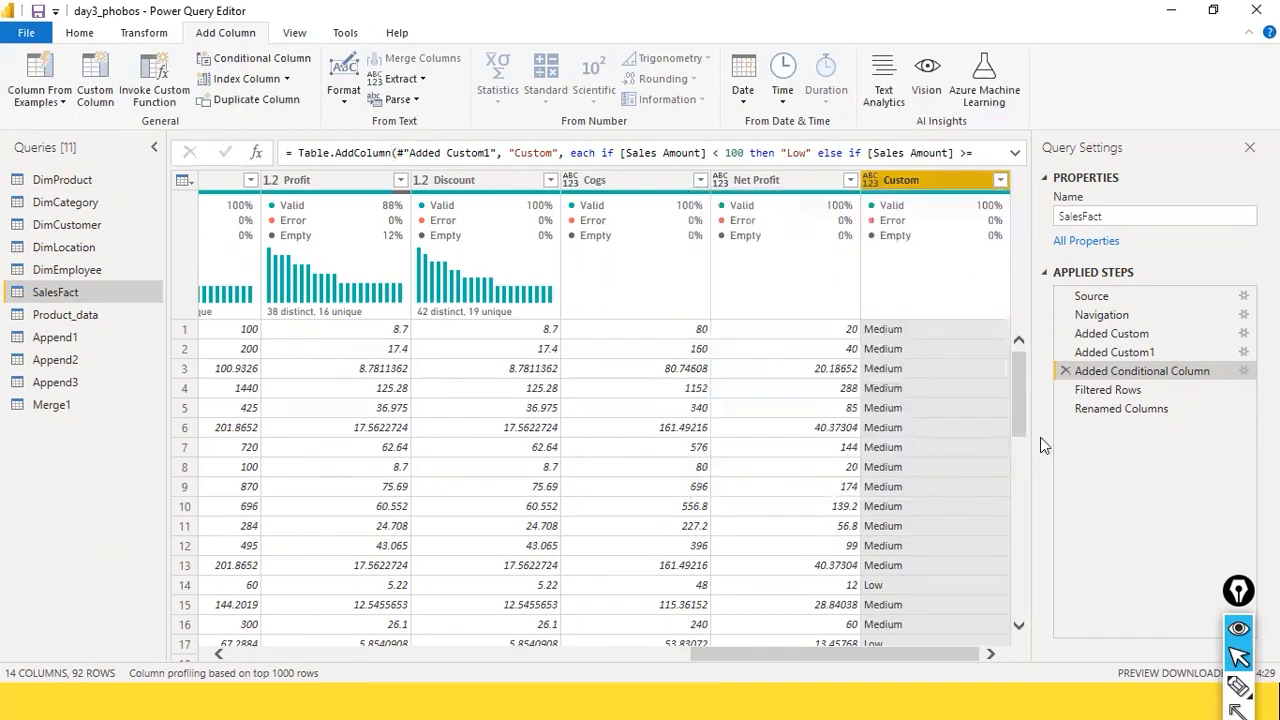
Step: Open the Added Conditional Column step's settings and examine the clauses' columns, operators, values and outputs, plus the Else value
left_click(1243, 372)
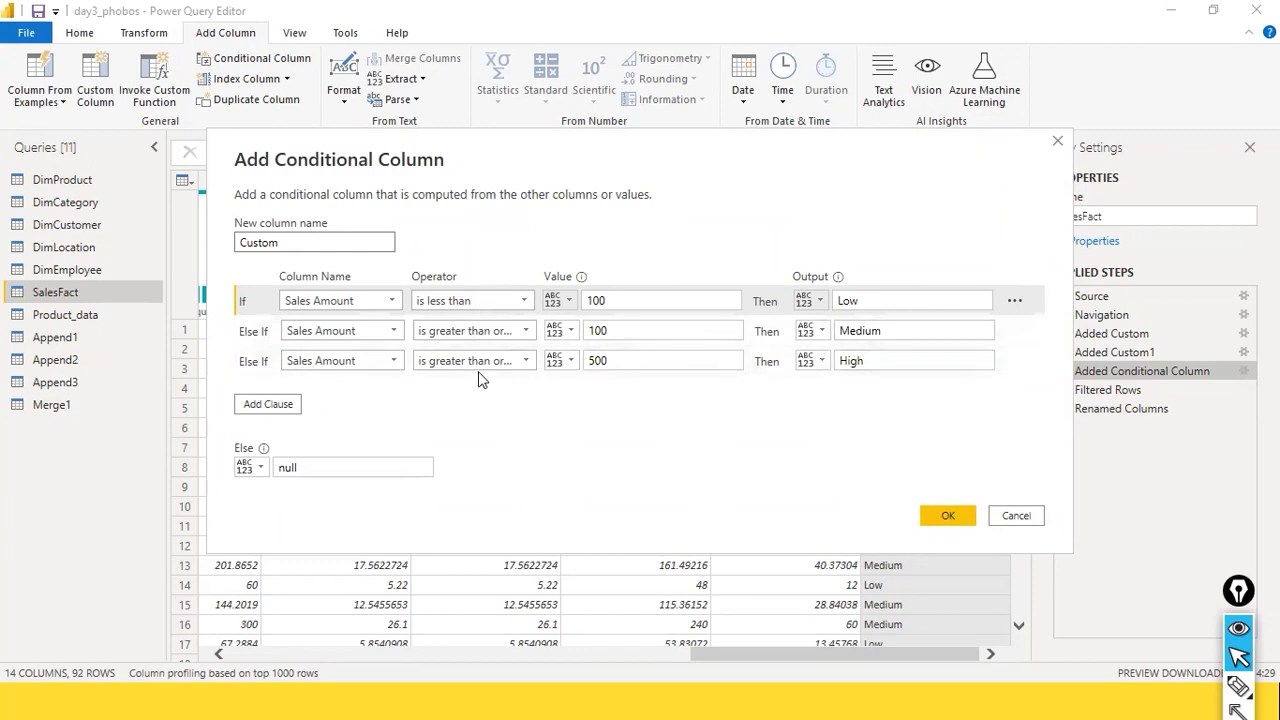
left_click(810, 336)
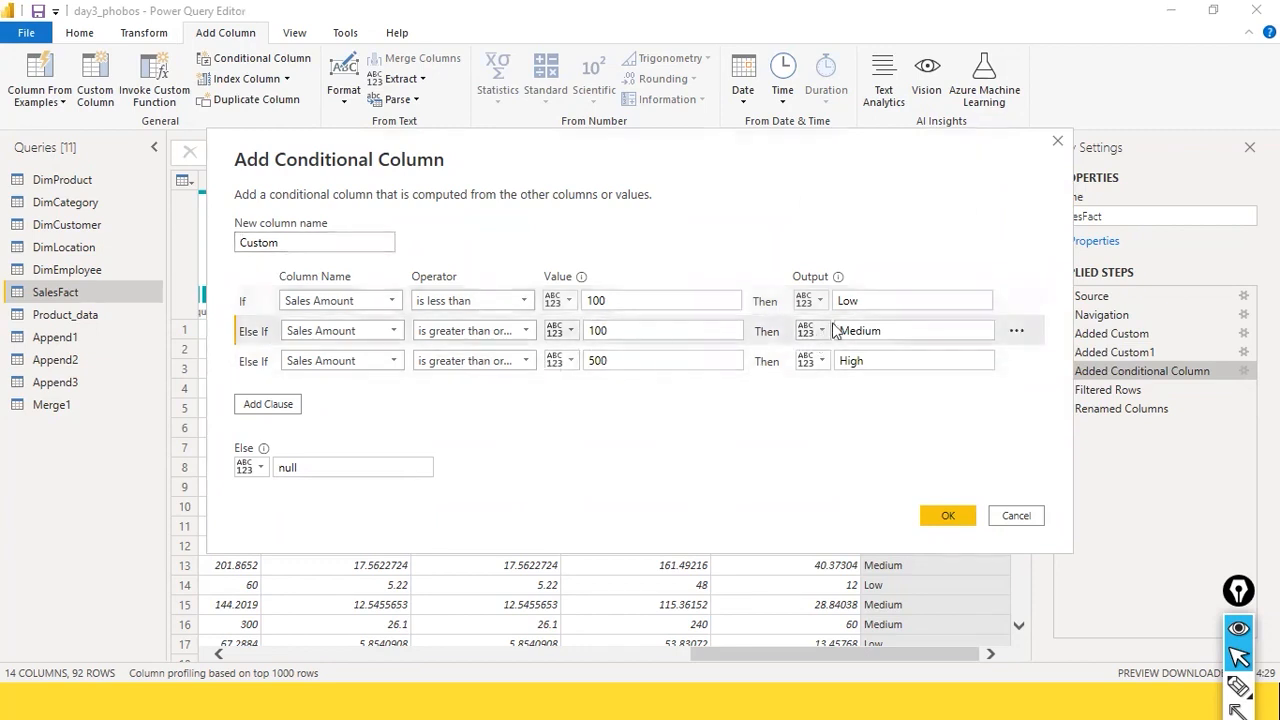
left_click(568, 331)
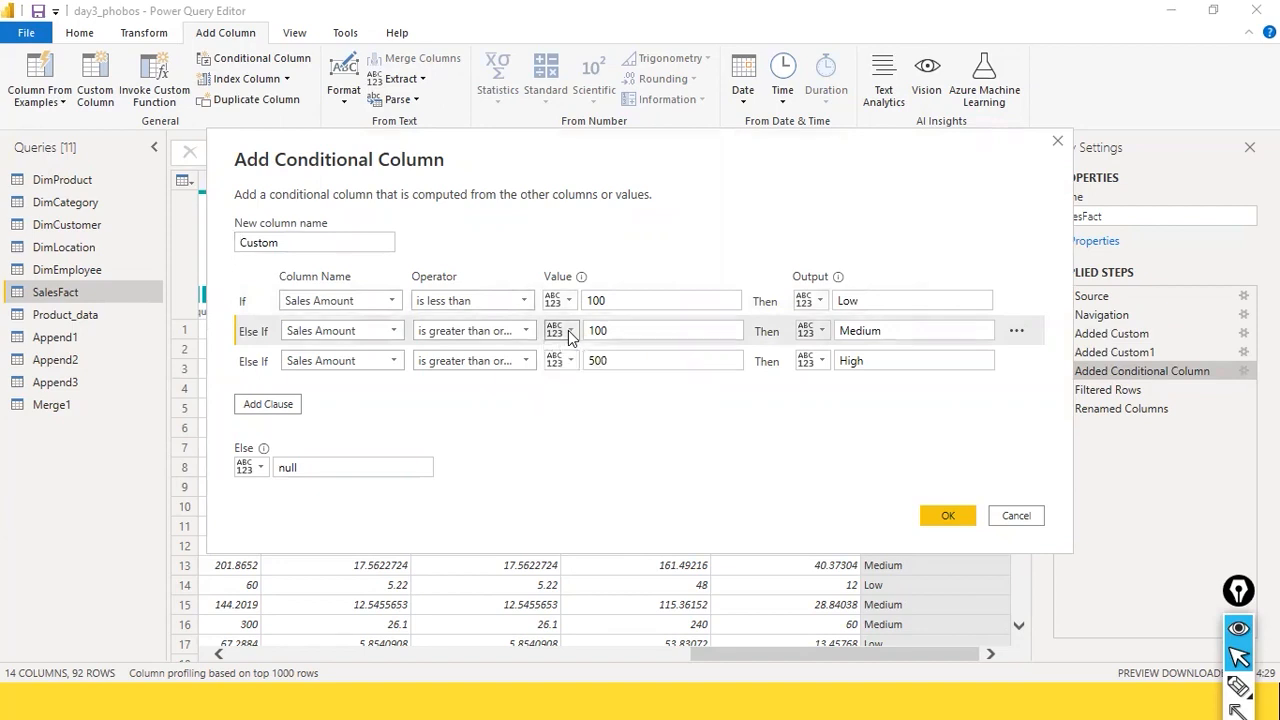
left_click(1016, 332)
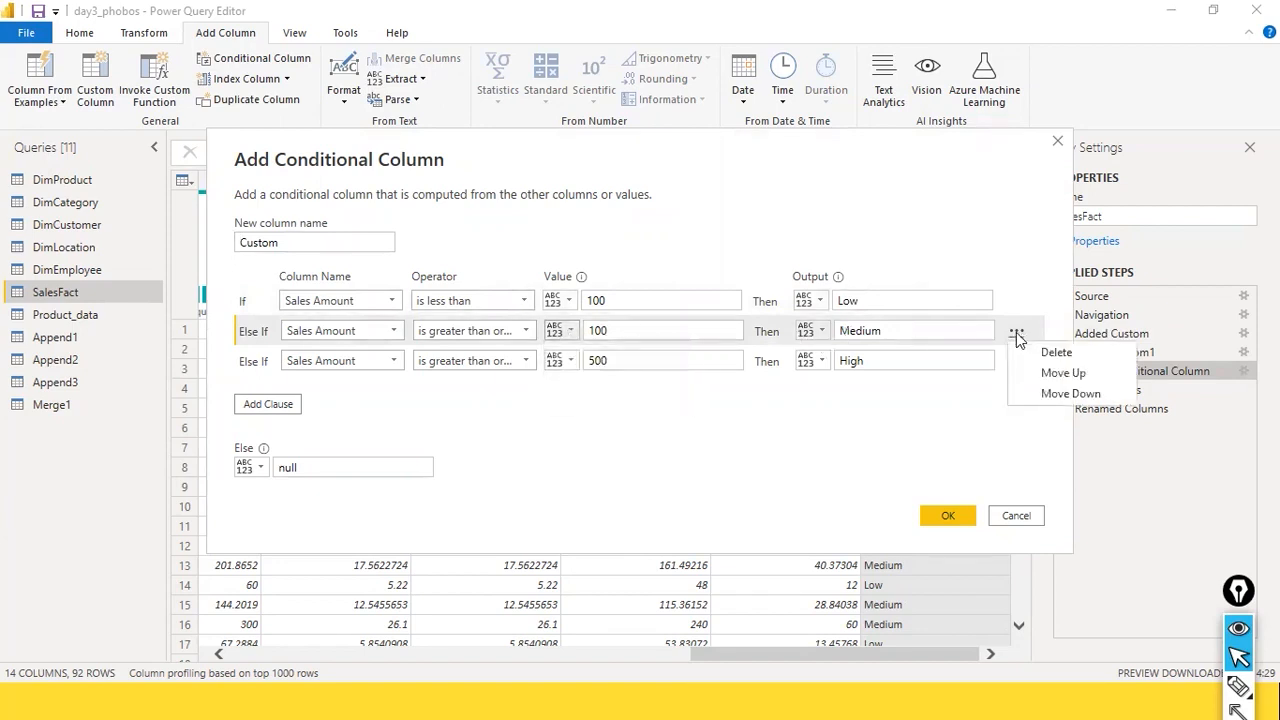
left_click(386, 390)
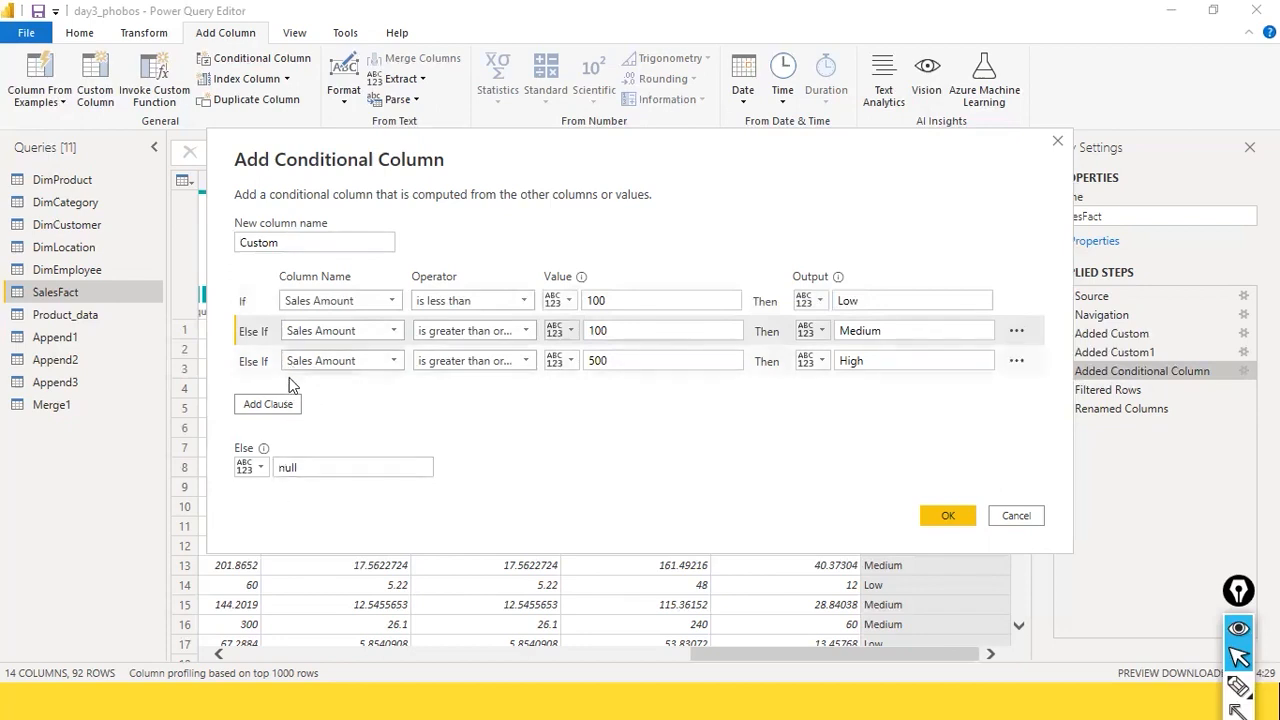
left_click(351, 301)
left_click(351, 301)
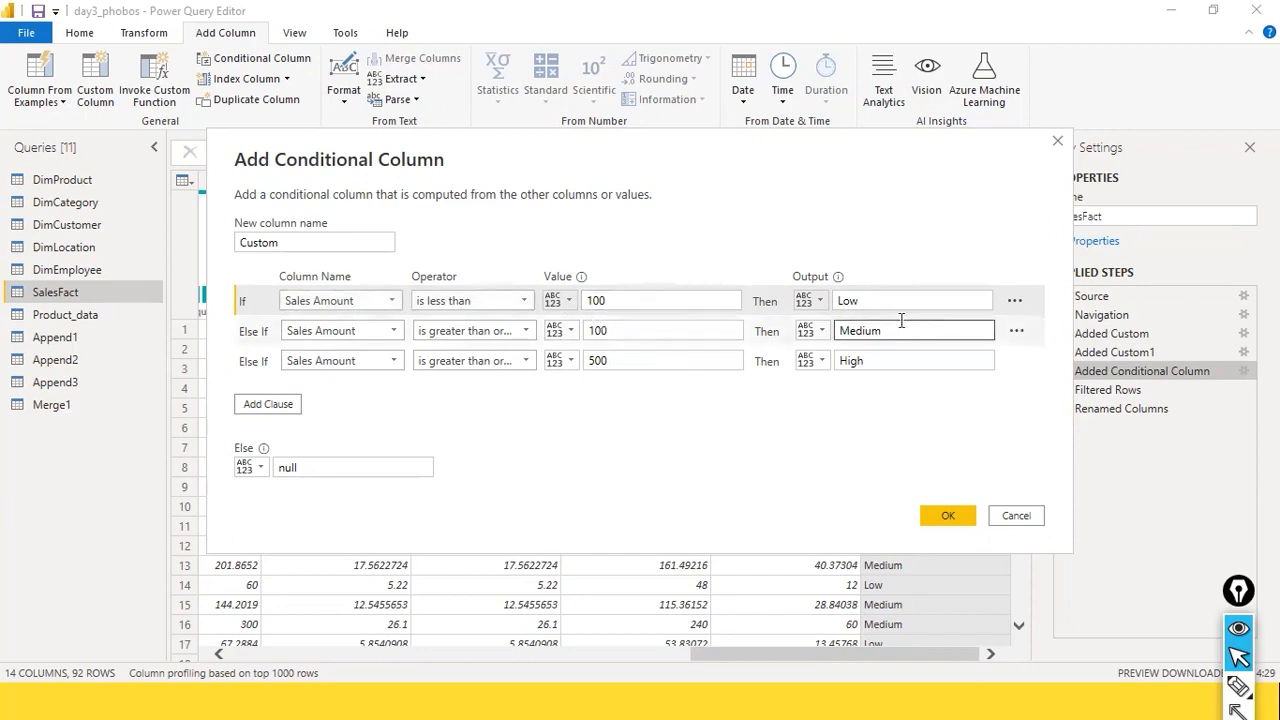
left_click_drag(305, 468, 248, 480)
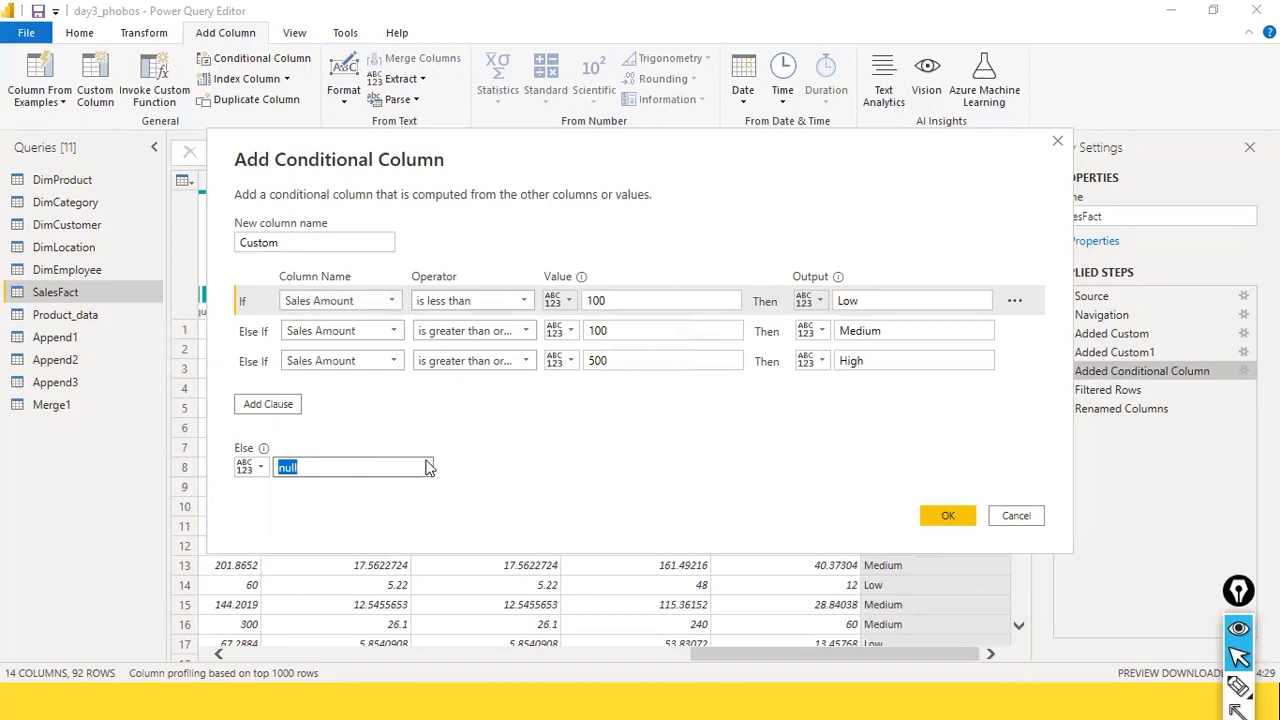
left_click(450, 420)
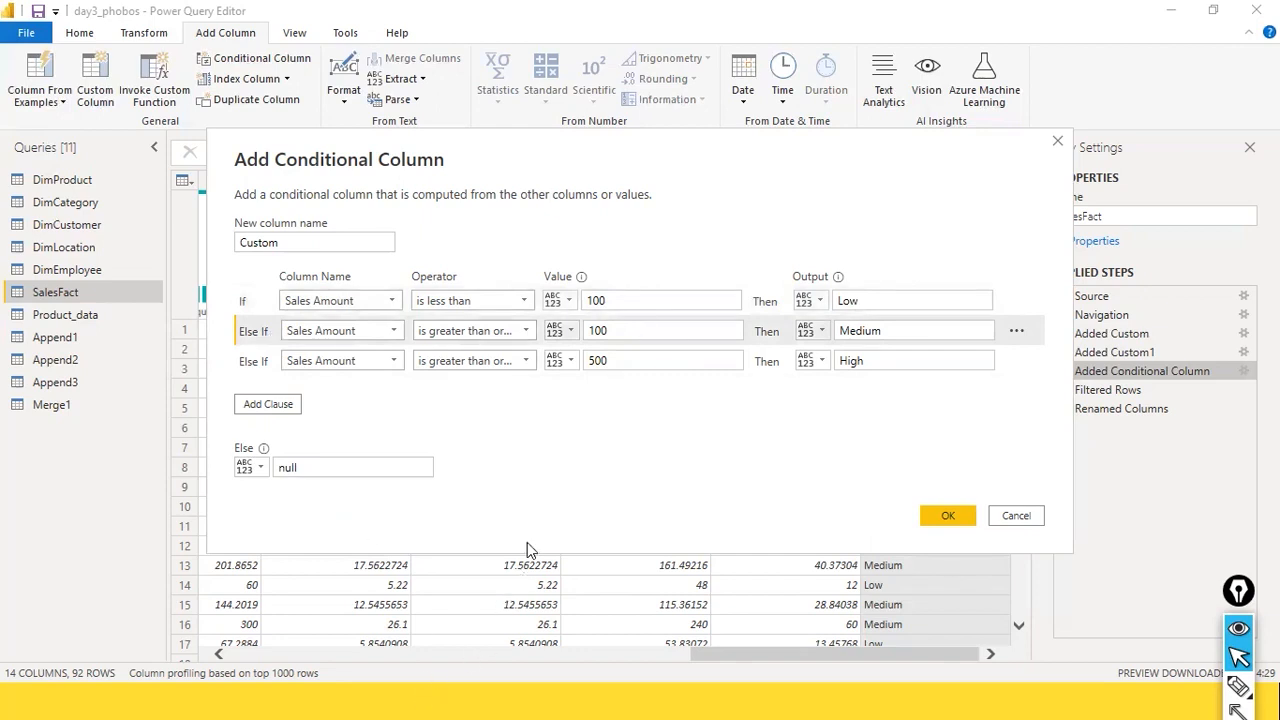
left_click(526, 331)
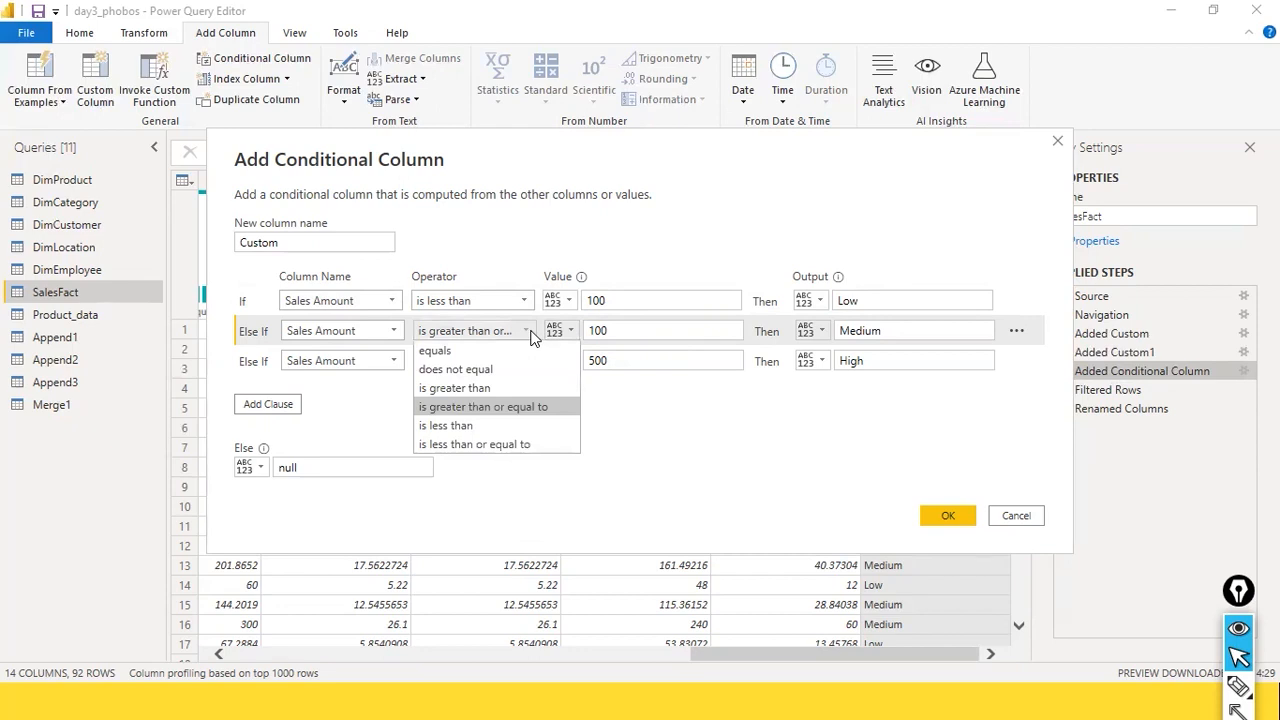
left_click(531, 338)
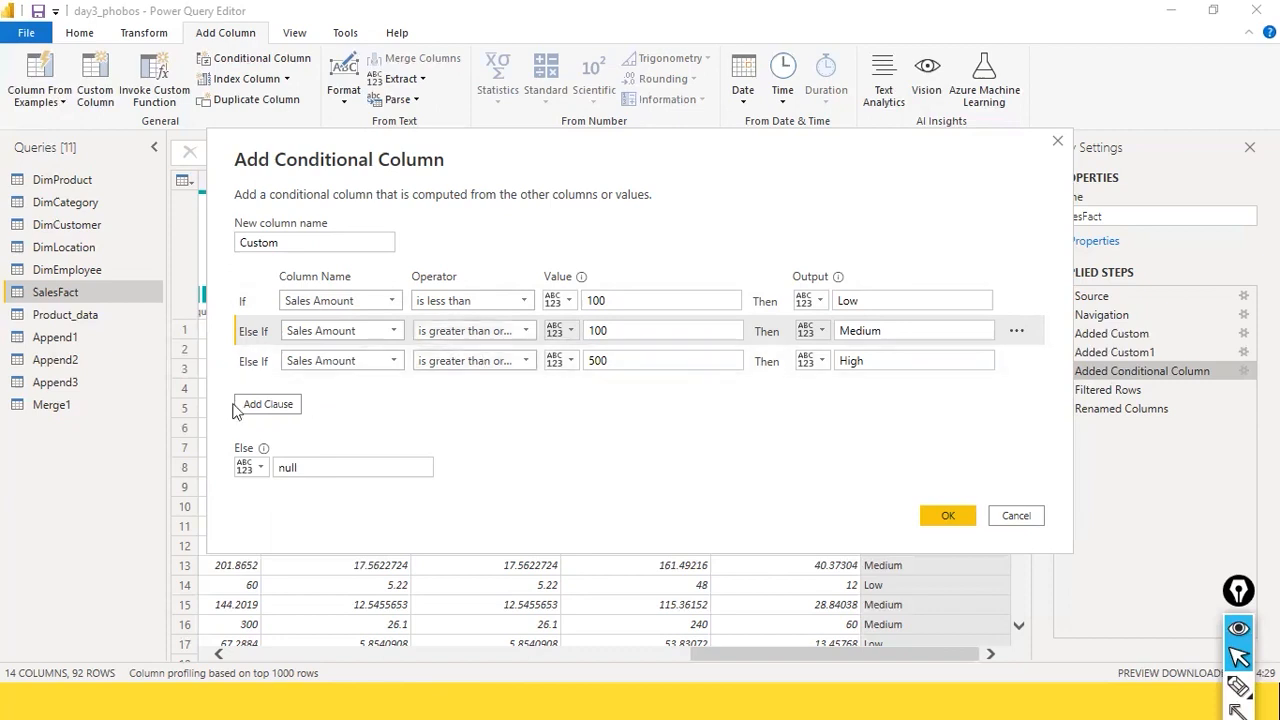
left_click(272, 404)
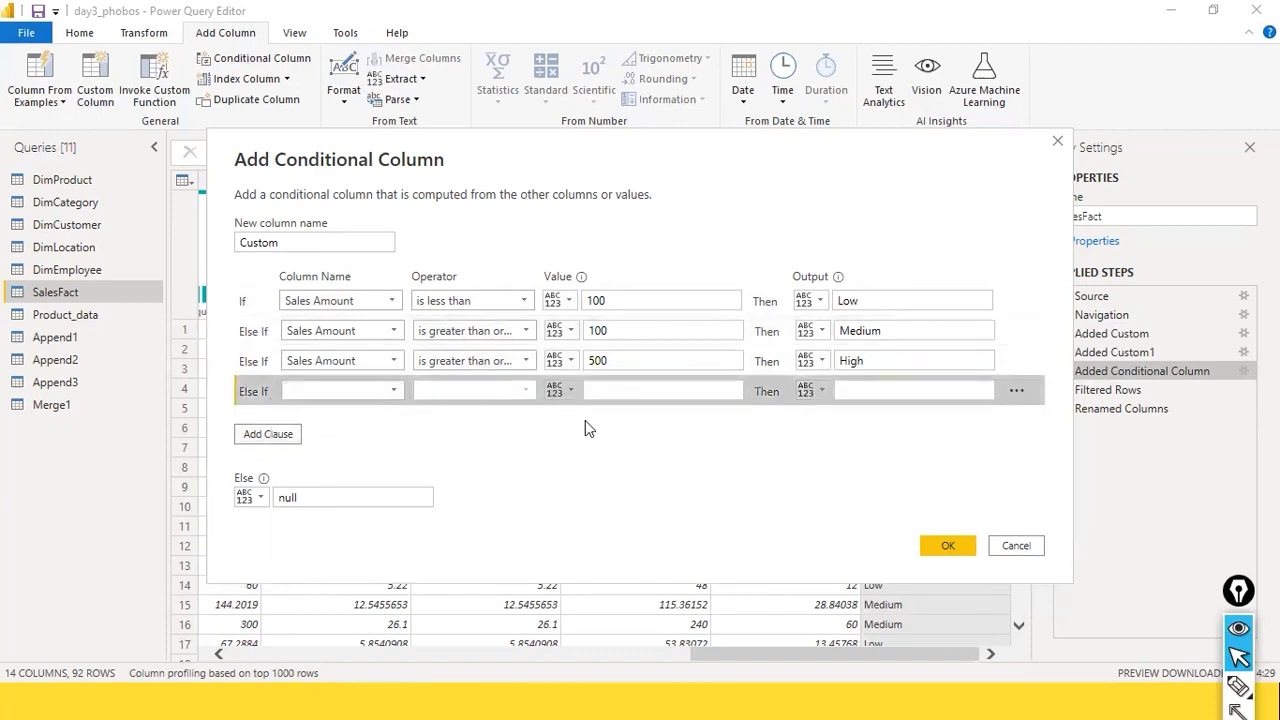
left_click(1016, 392)
left_click(1023, 407)
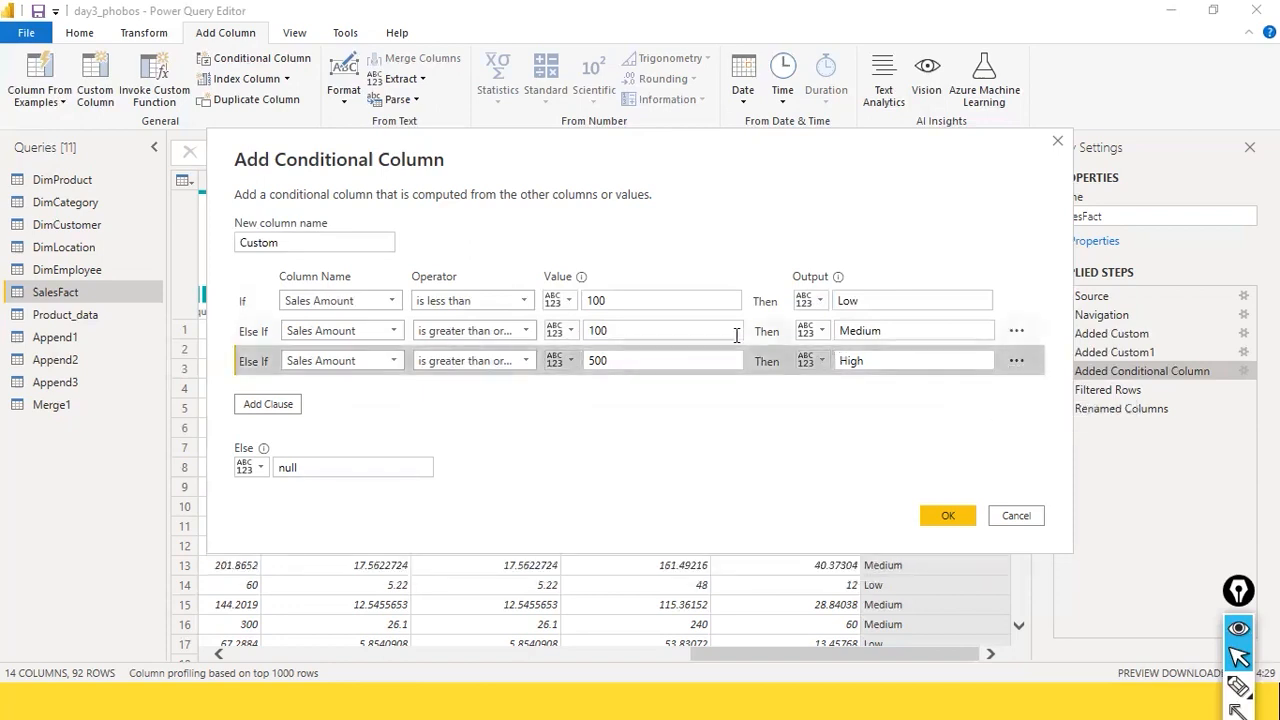
Step: Set the Medium clause of the conditional column to Sales Amount is less than or equal to 600
double_click(600, 331)
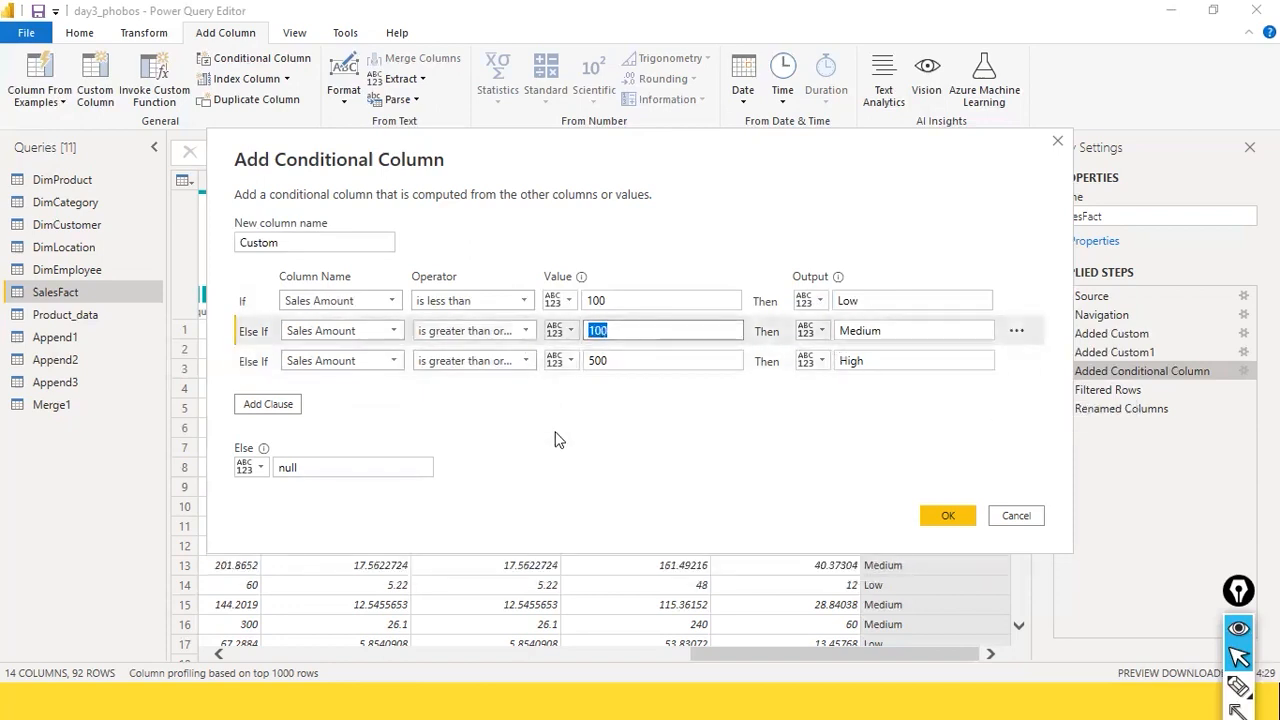
left_click(525, 328)
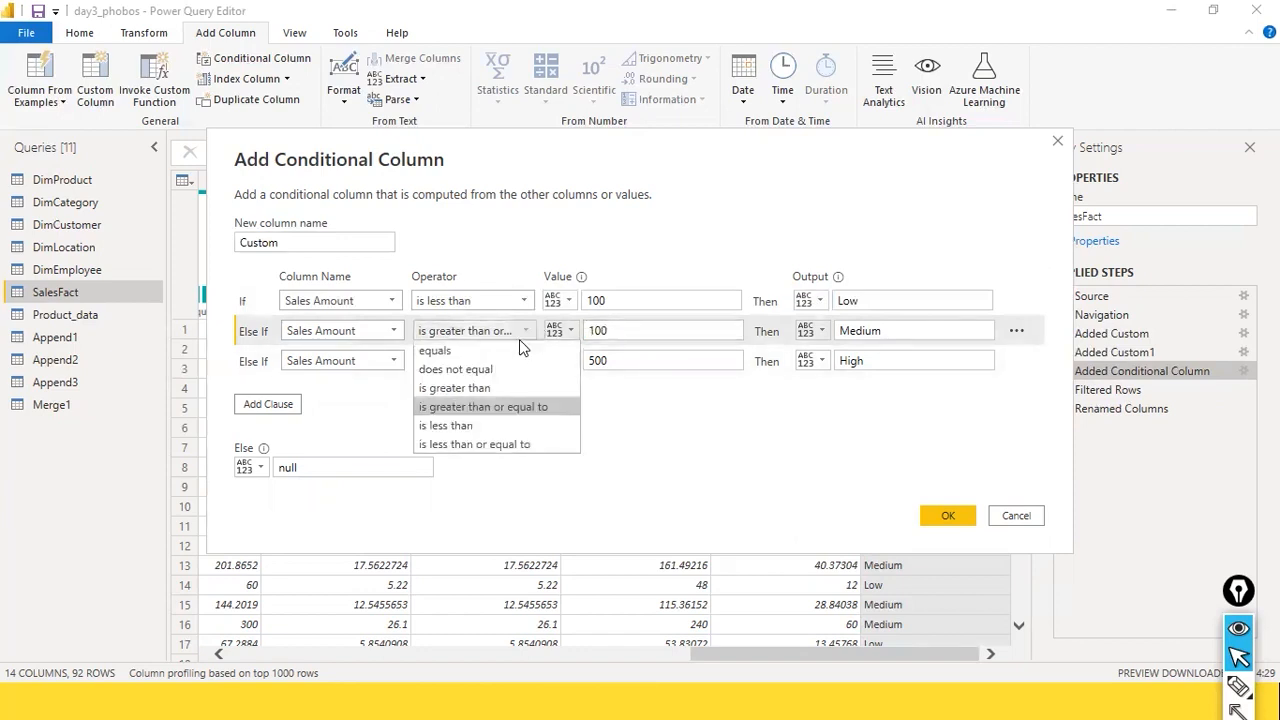
left_click(523, 444)
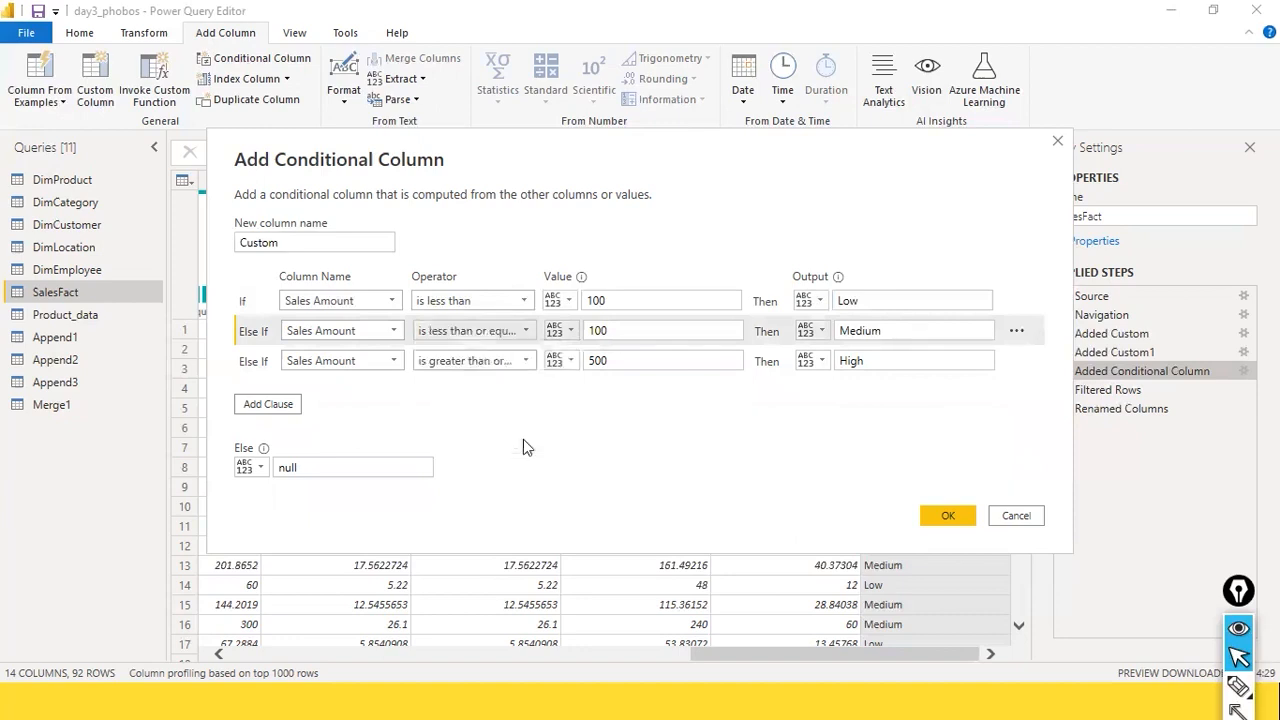
double_click(646, 331)
type("6")
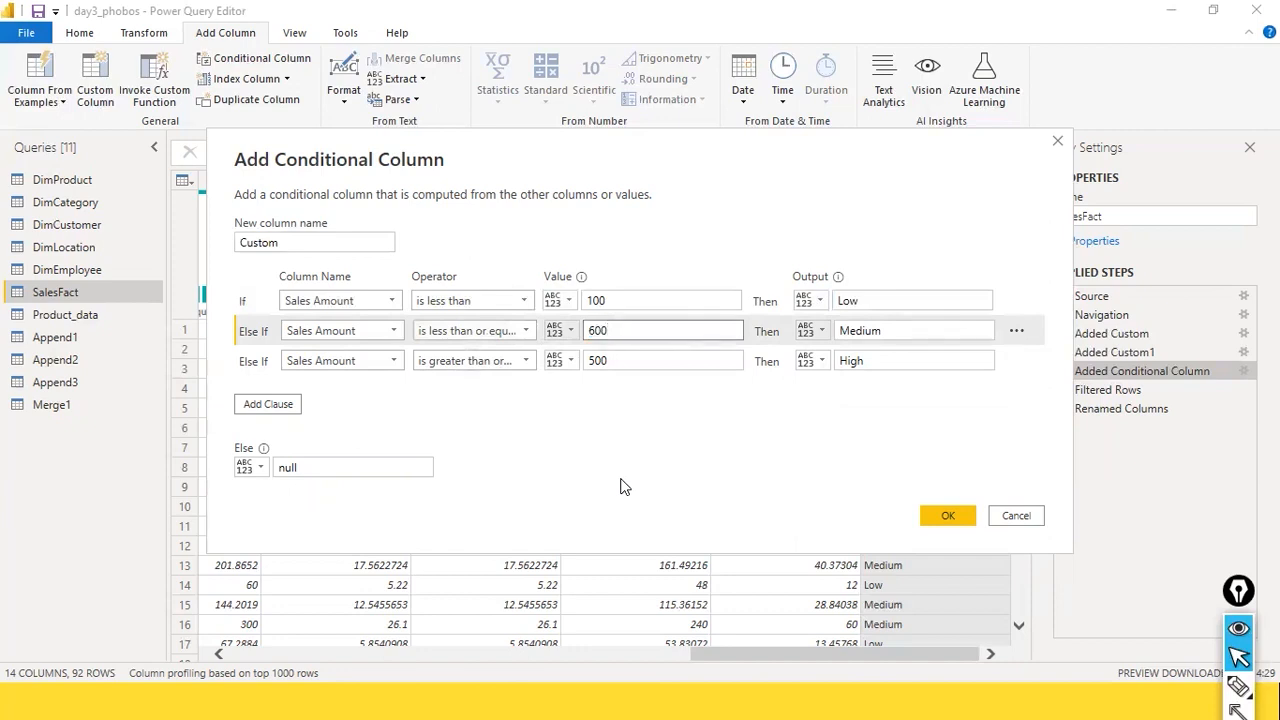
type("00")
key("Tab")
key("Tab")
key("Tab")
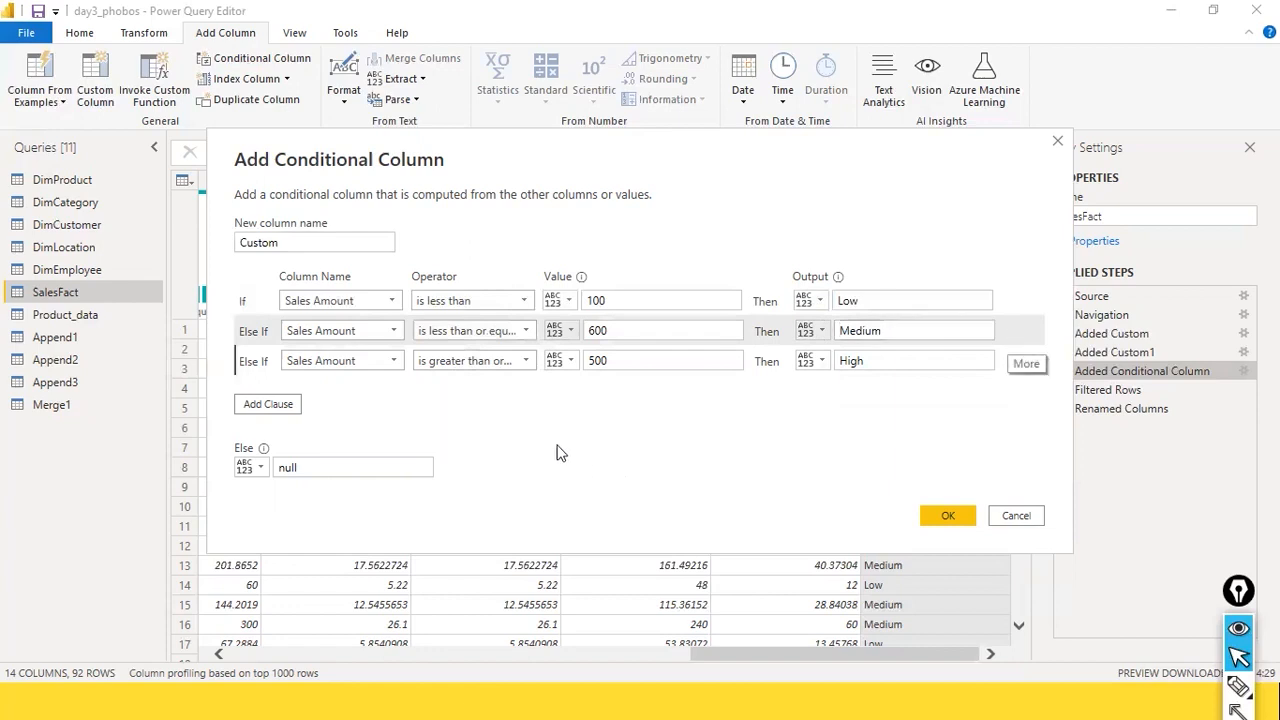
Step: Set the High clause to Sales Amount is greater than 600 and apply the conditional column changes
double_click(636, 362)
type("6")
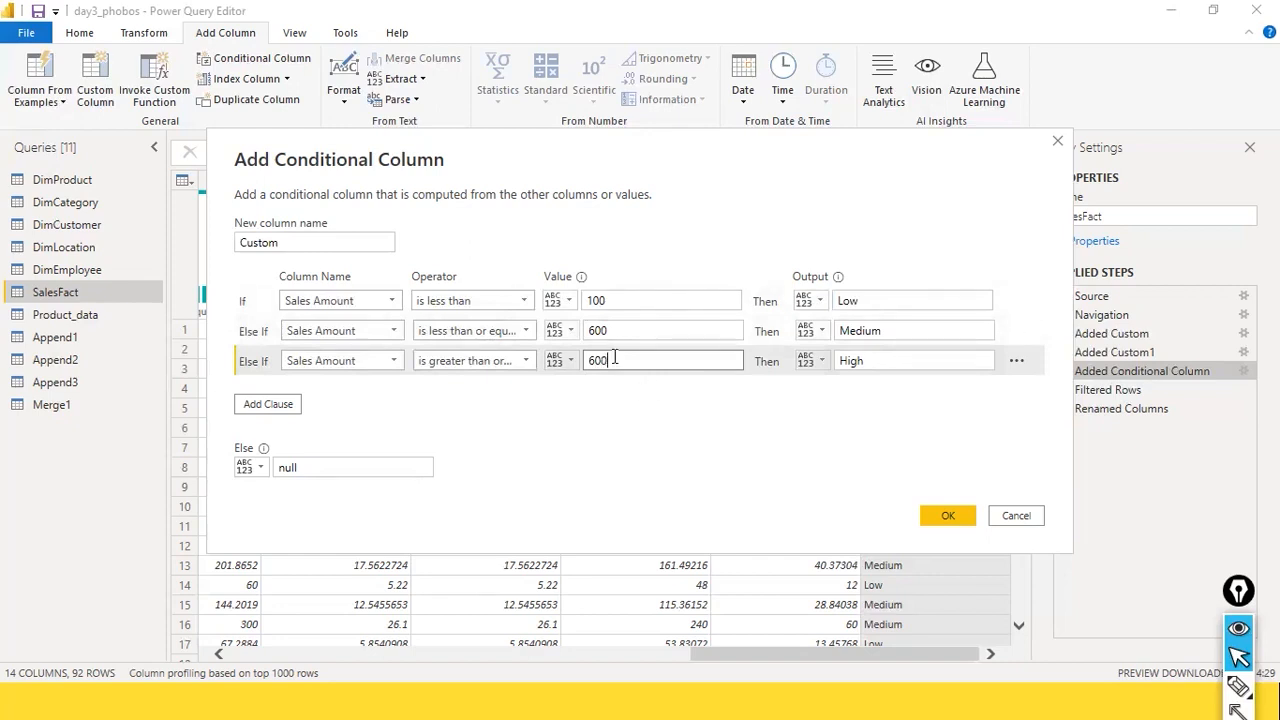
left_click(490, 362)
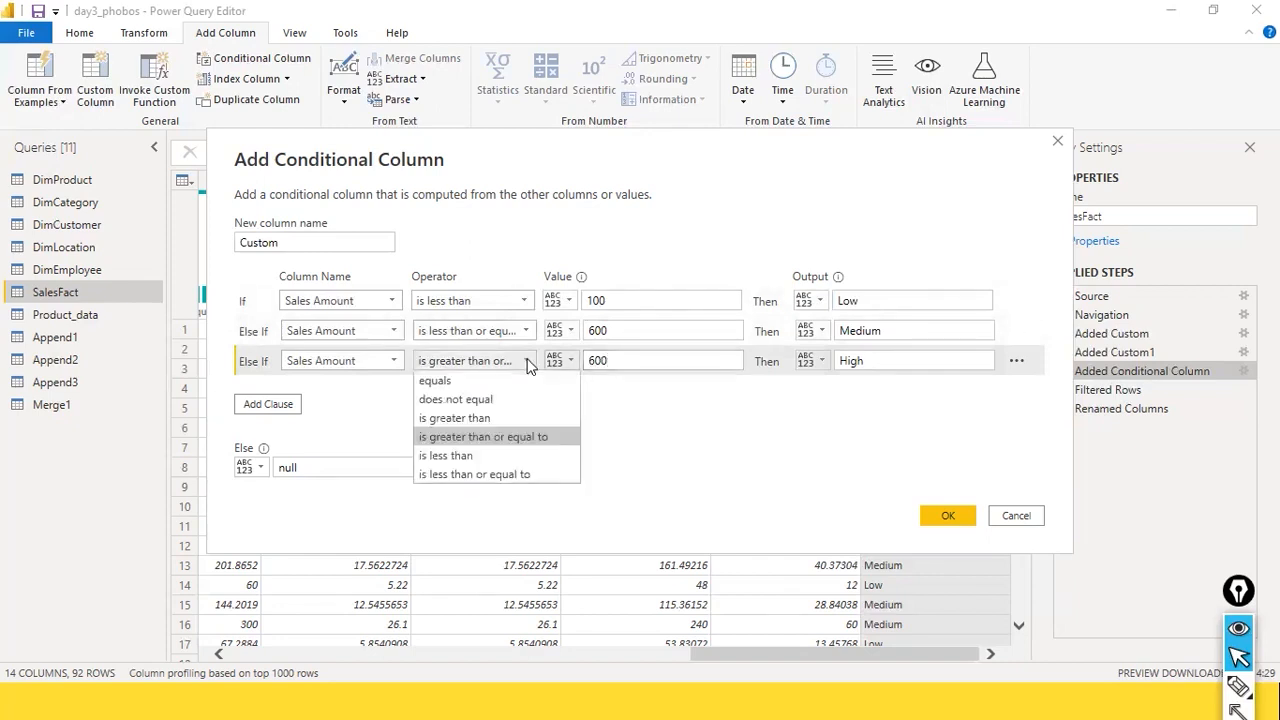
left_click(503, 420)
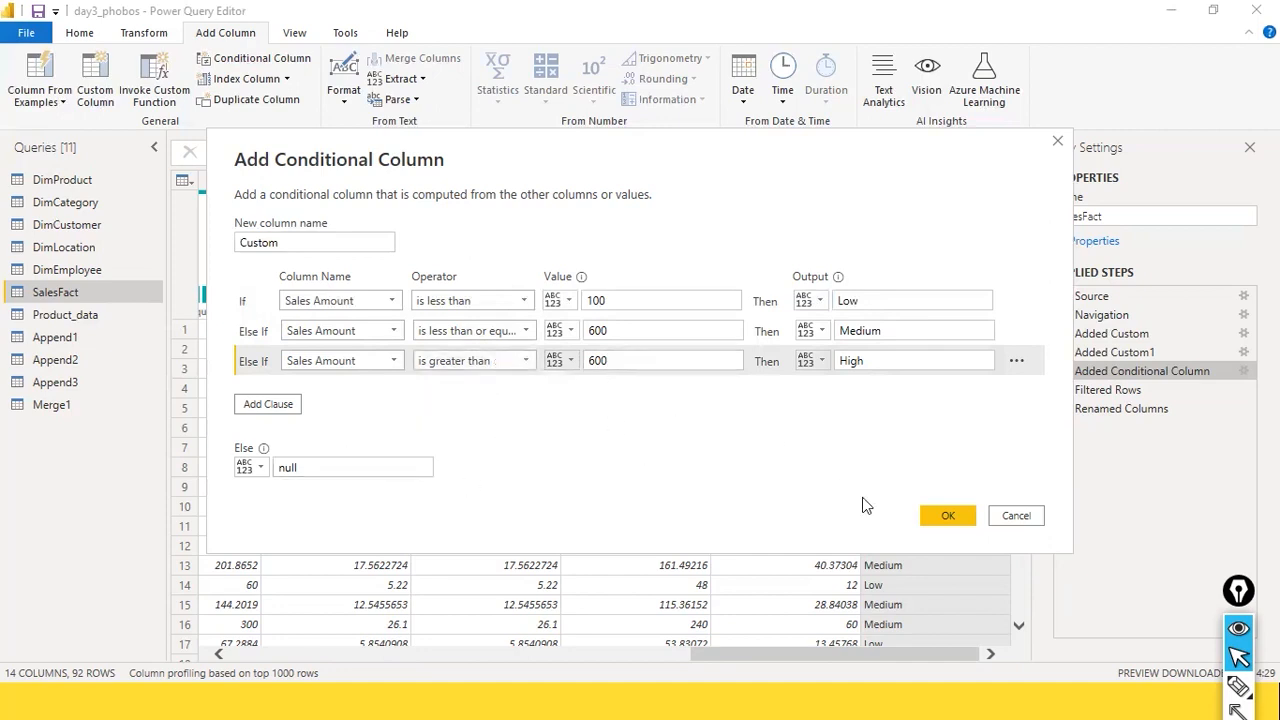
left_click(946, 516)
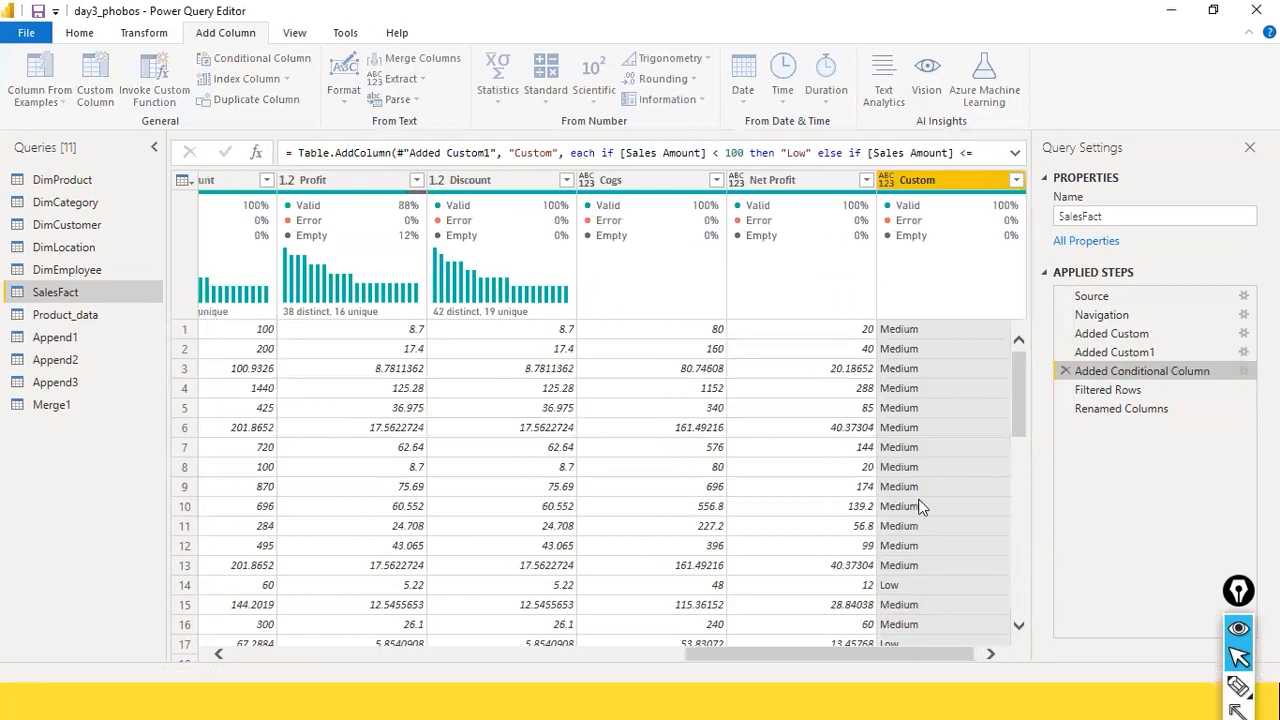
Step: Look through the Custom column's rows, list its filter values, and apply the filter with High, Low and Medium all selected
scroll(937, 345, "down", 2)
scroll(937, 360, "up", 2)
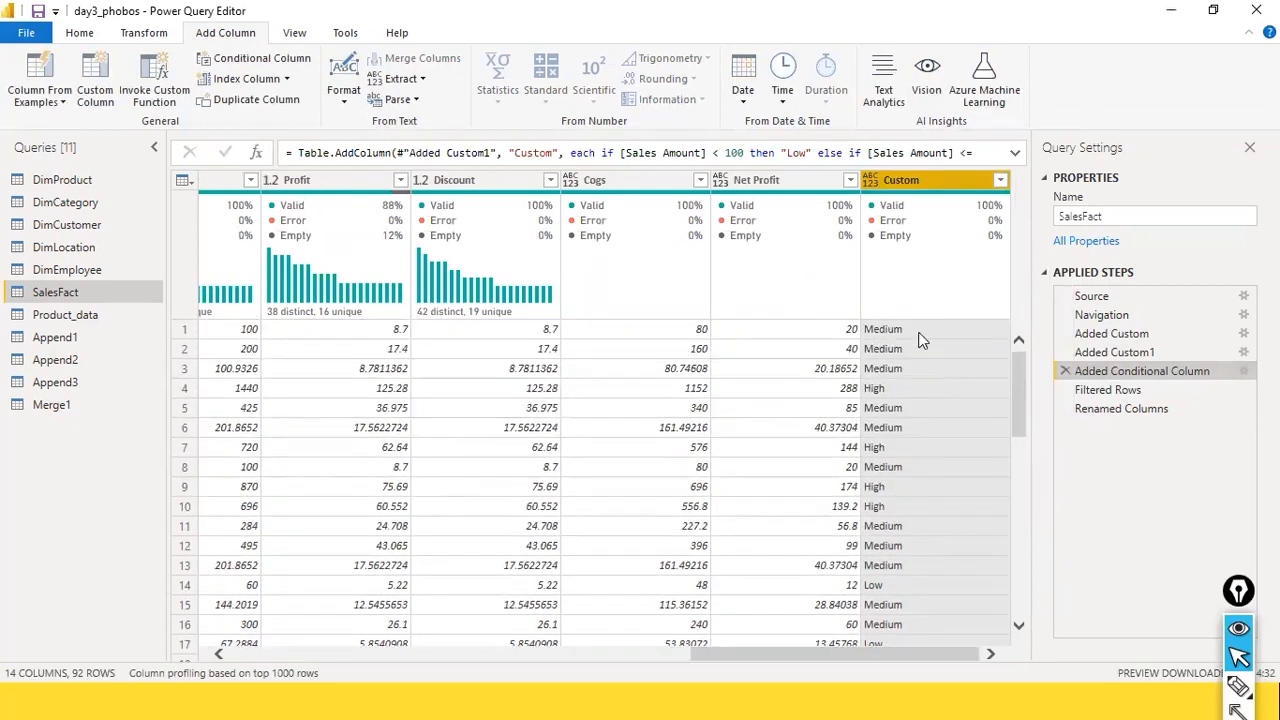
left_click(1000, 181)
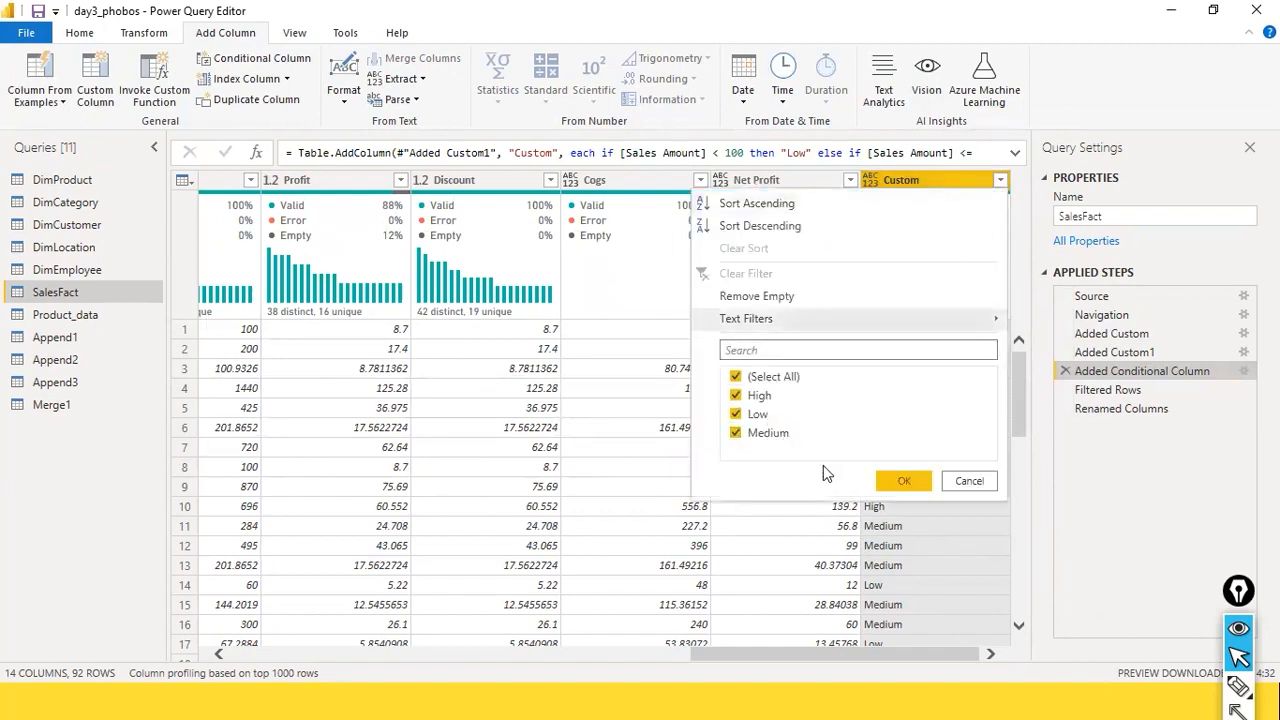
left_click(903, 482)
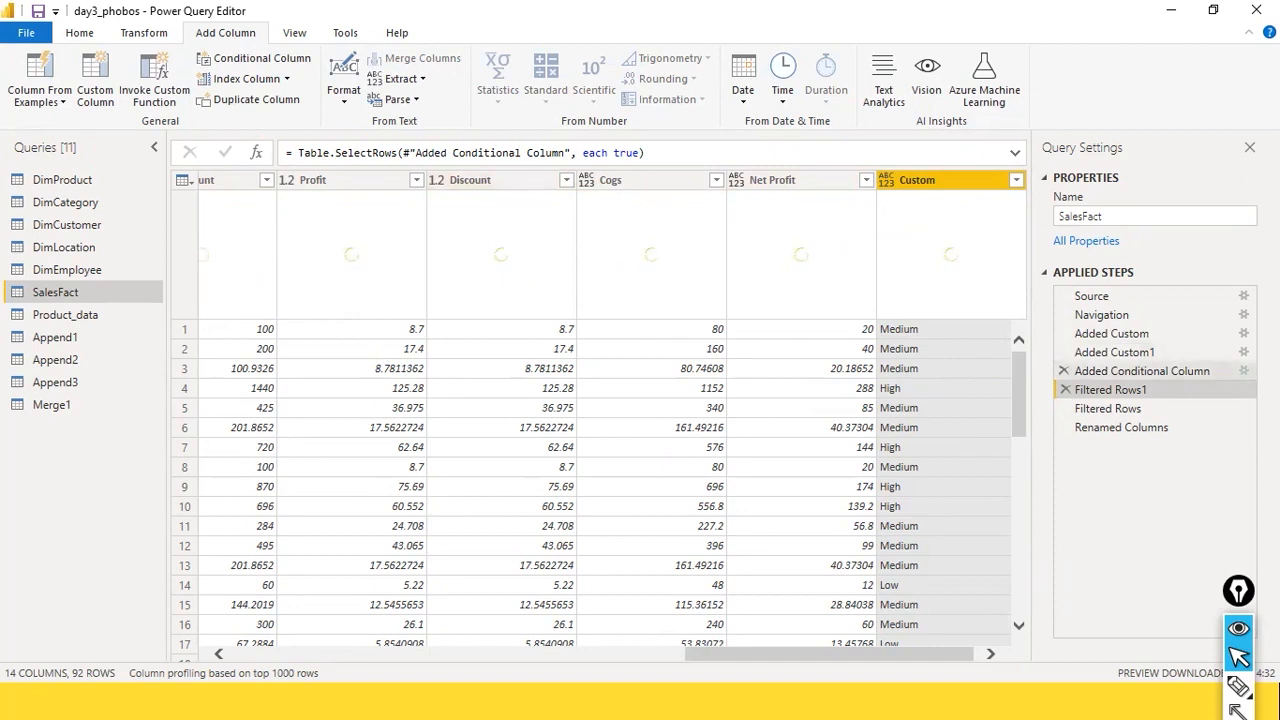
Step: Review the Low, Medium and High clauses in the Added Conditional Column step's settings again, accept them, and view the resulting Custom column
left_click(1244, 371)
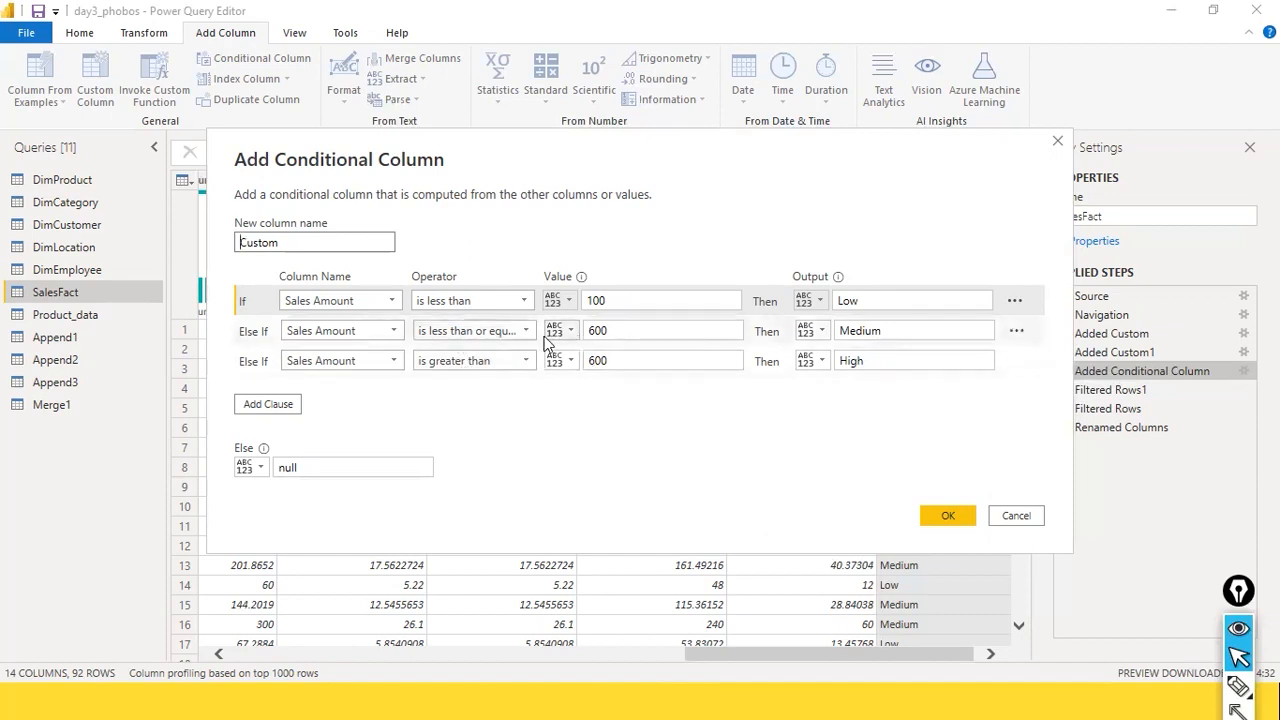
left_click(603, 332)
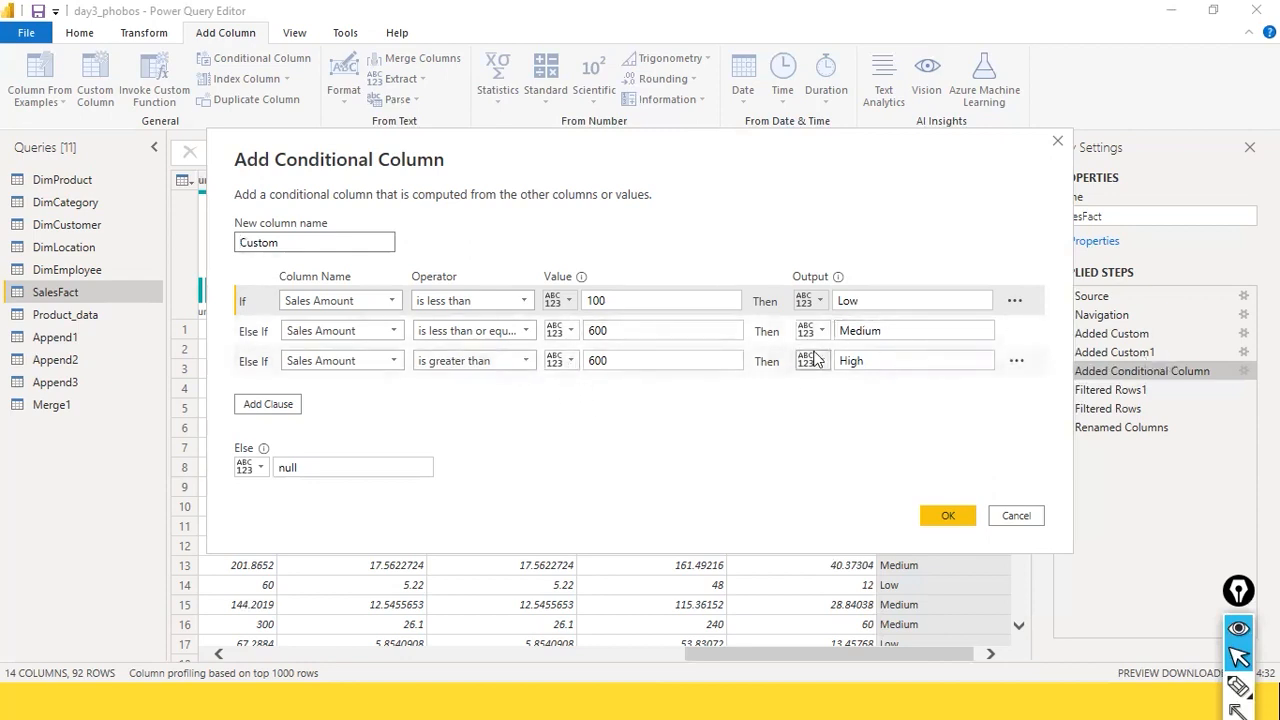
left_click(948, 515)
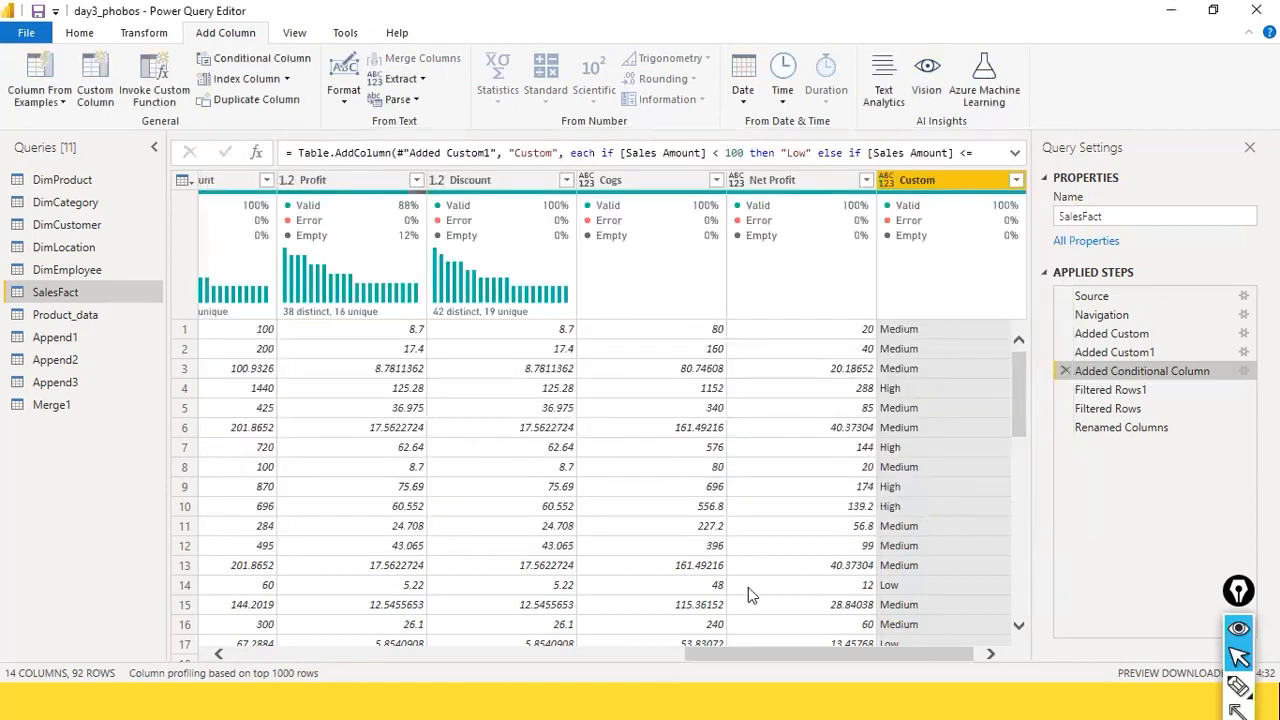
left_click_drag(800, 654, 862, 655)
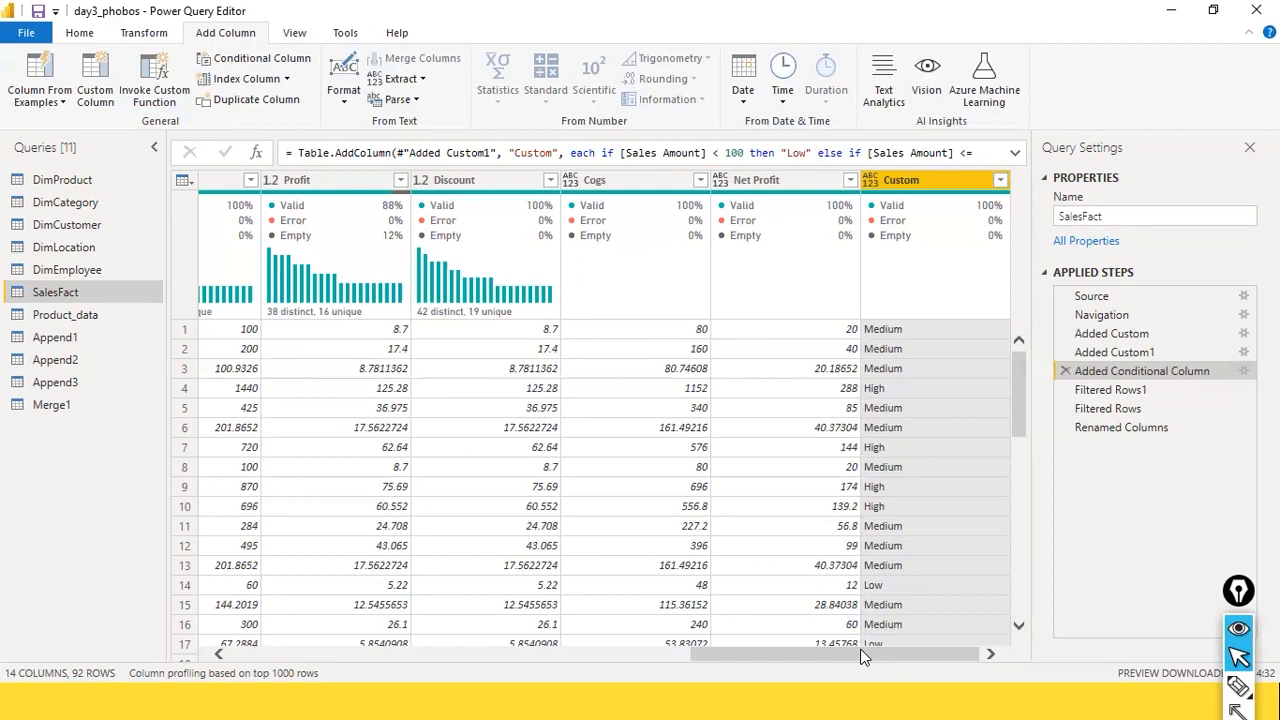
Step: Display the DimCustomer query and inspect the column quality details of its DOB column
left_click(80, 382)
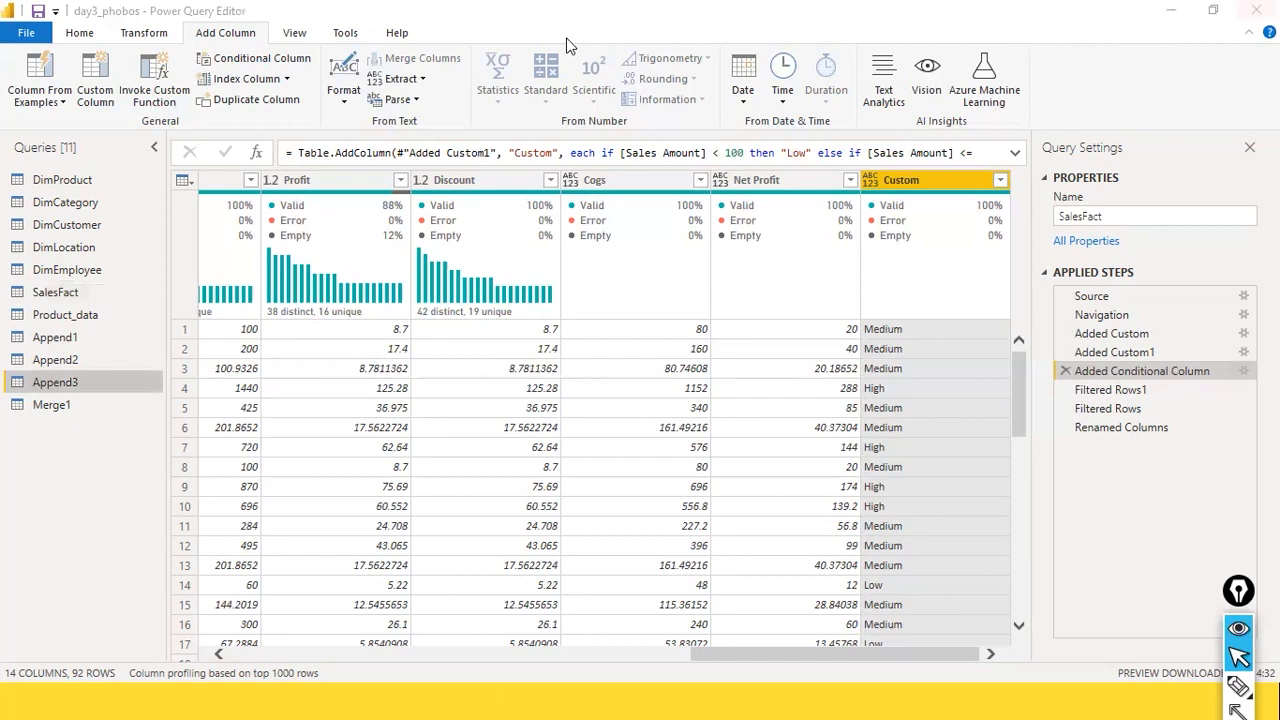
left_click(45, 225)
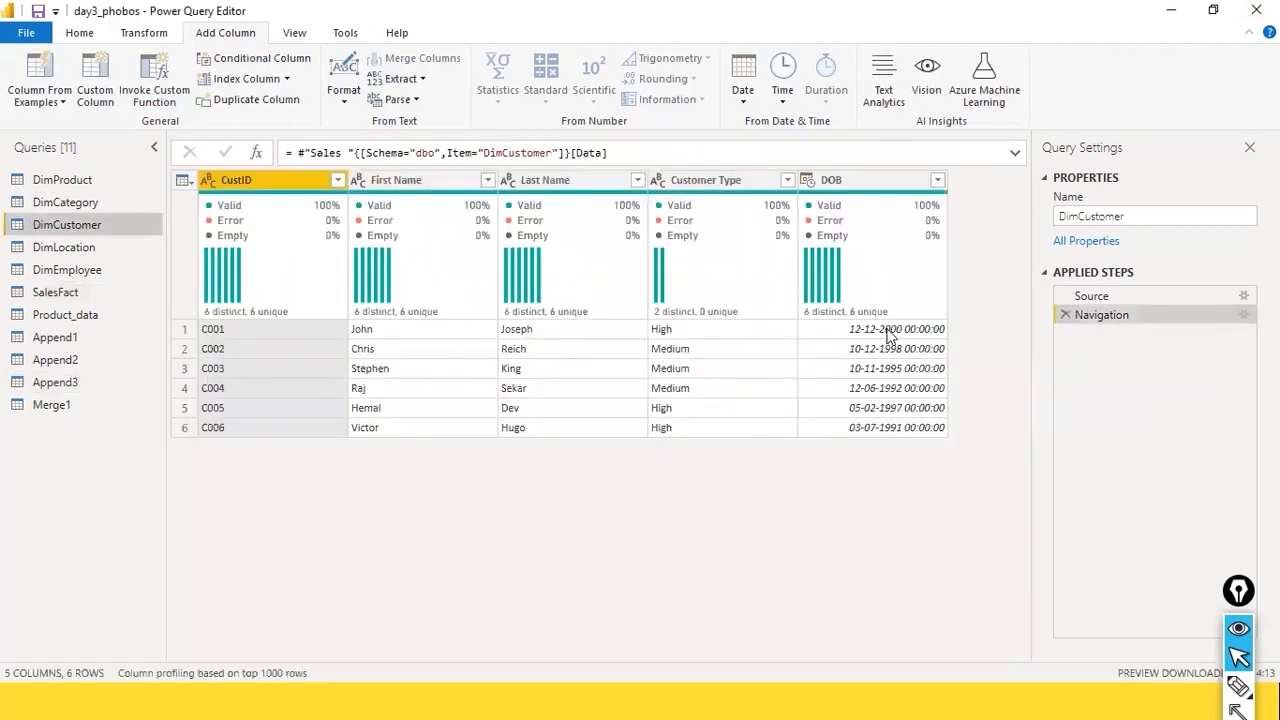
mouse_move(890, 290)
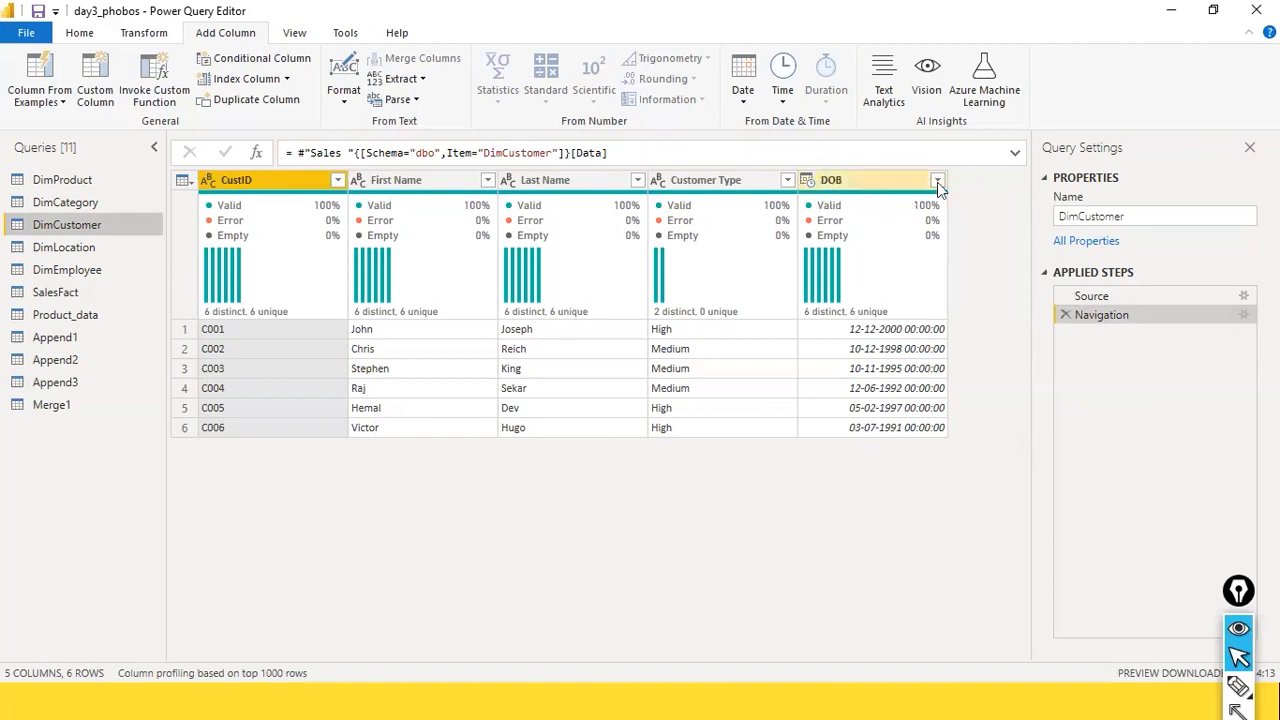
mouse_move(866, 202)
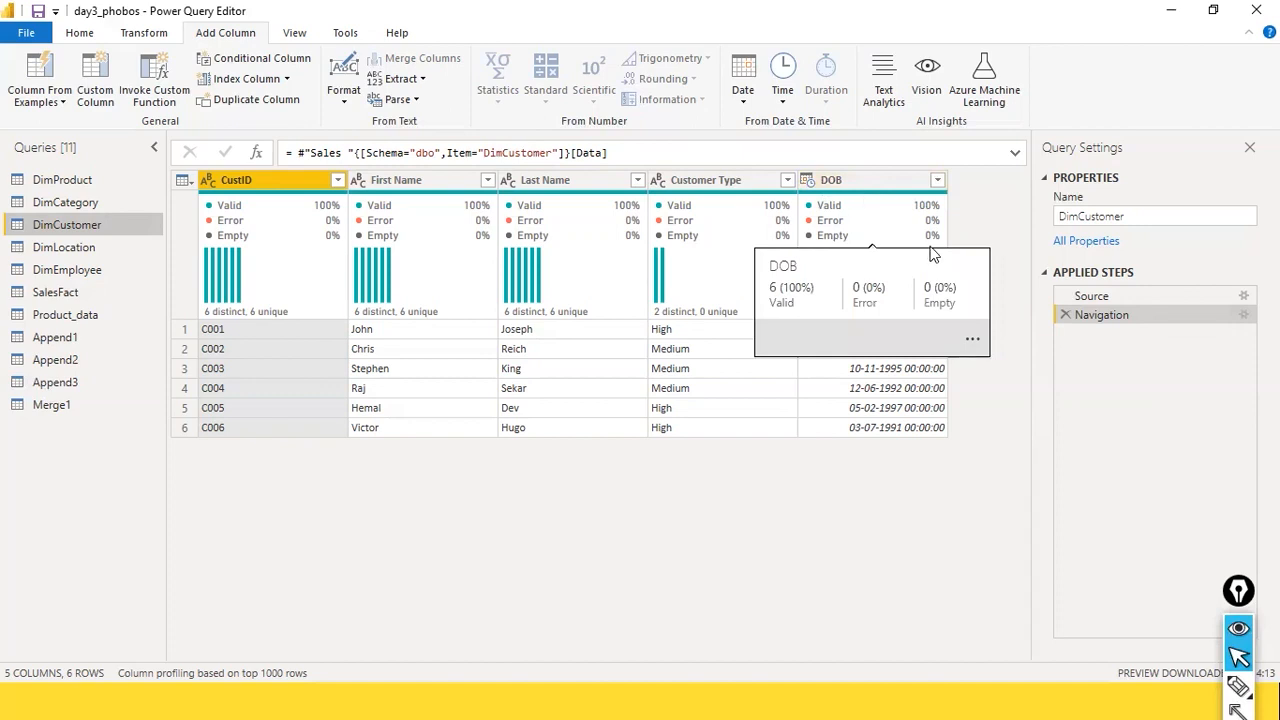